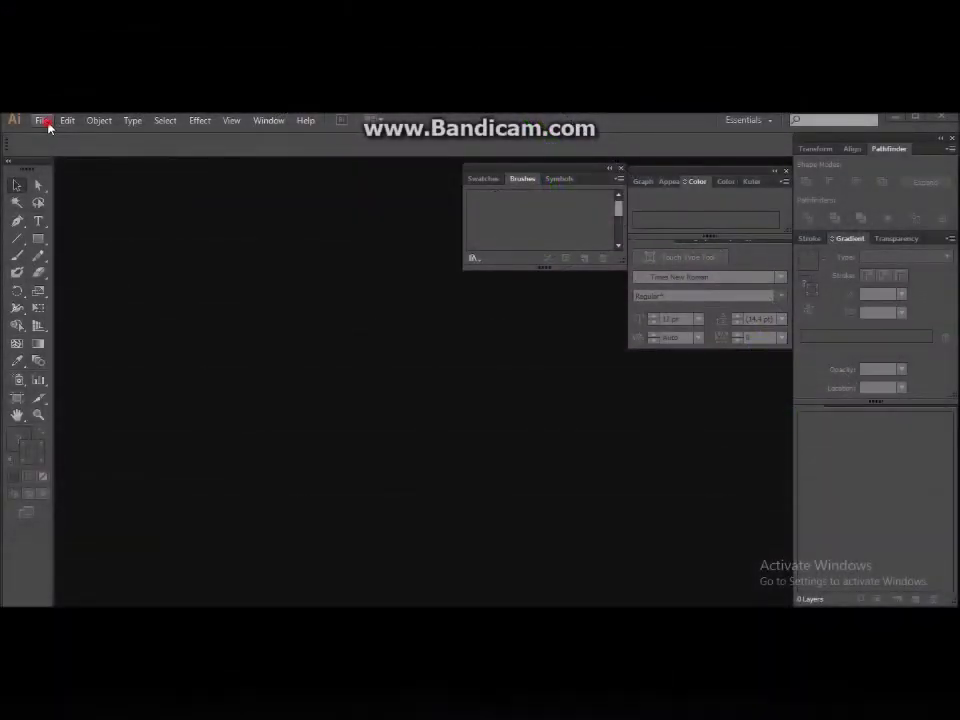
Create a single-artboard 3.5 × 2 in CMYK document with 0.125 in bleed, discarding a three-artboard attempt
{"action": "left_click", "coordinate": [41, 120]}
{"action": "left_click", "coordinate": [65, 137]}
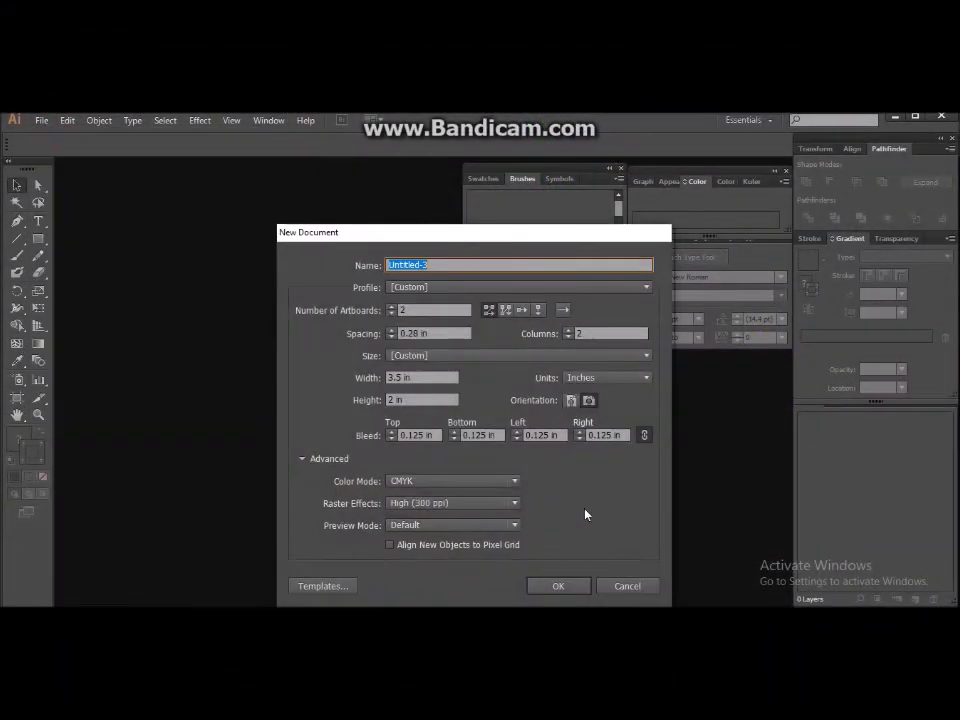
{"action": "left_click", "coordinate": [391, 306]}
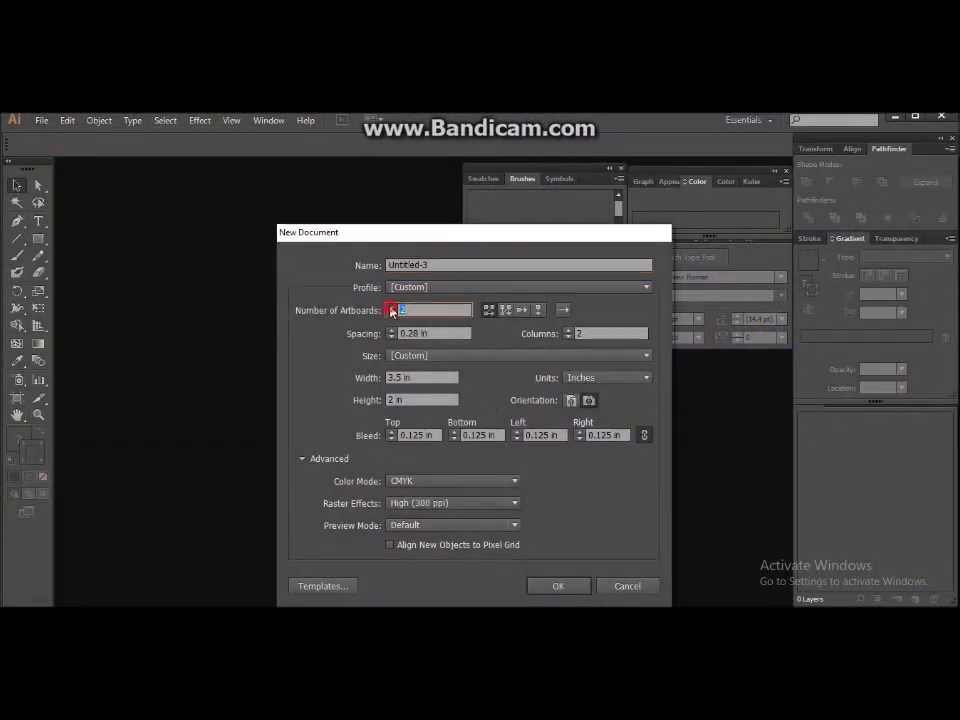
{"action": "type", "text": "3"}
{"action": "left_click", "coordinate": [557, 586]}
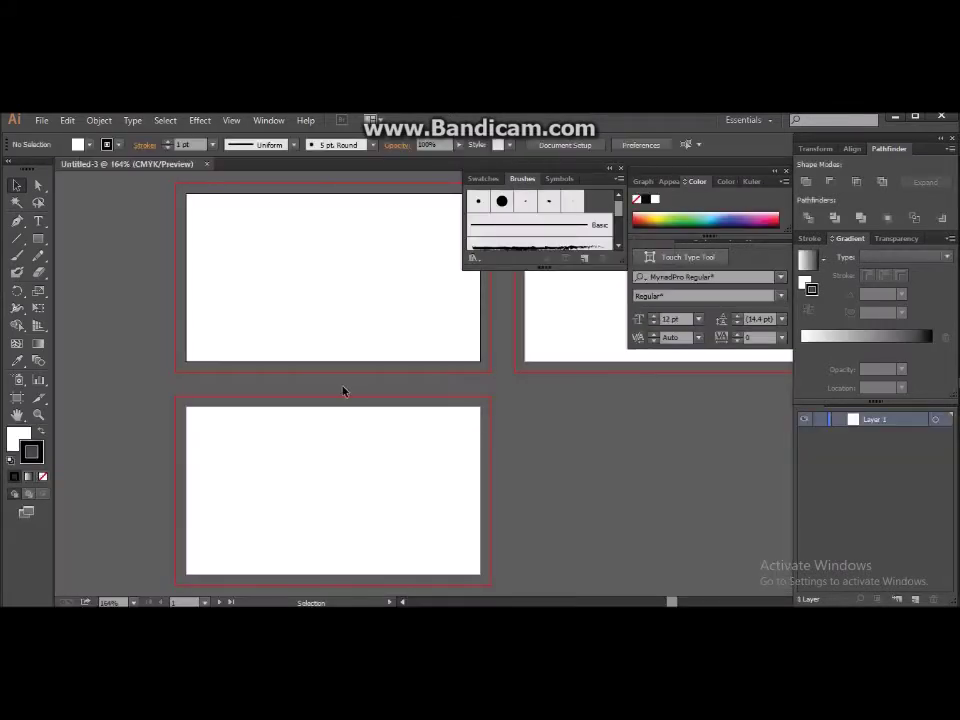
{"action": "left_click", "coordinate": [207, 165]}
{"action": "left_click", "coordinate": [41, 121]}
{"action": "left_click", "coordinate": [62, 136]}
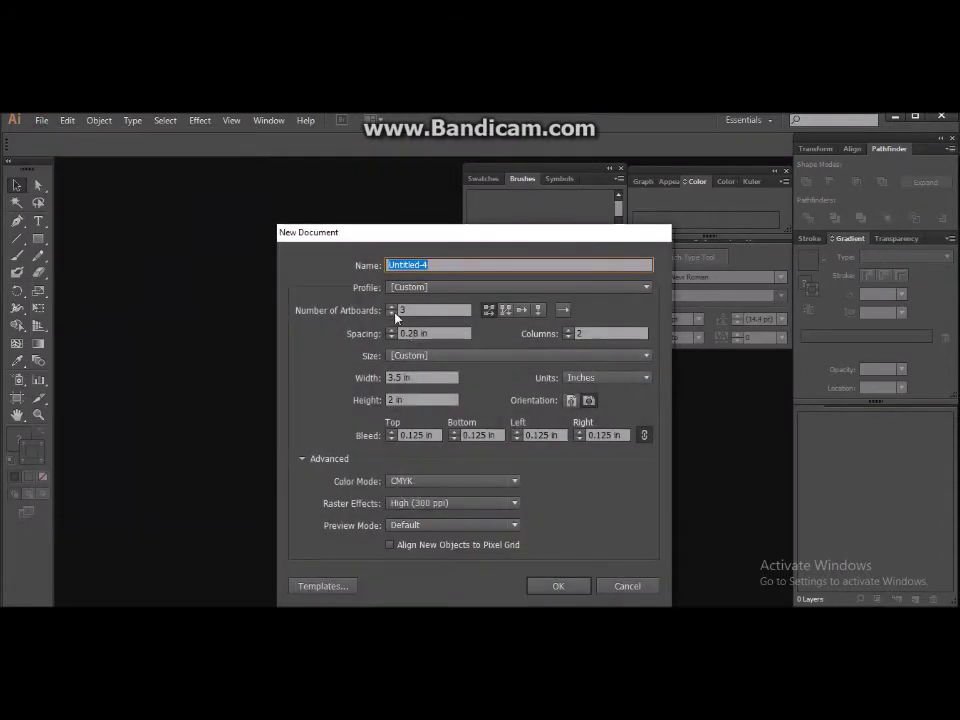
{"action": "left_click", "coordinate": [394, 315]}
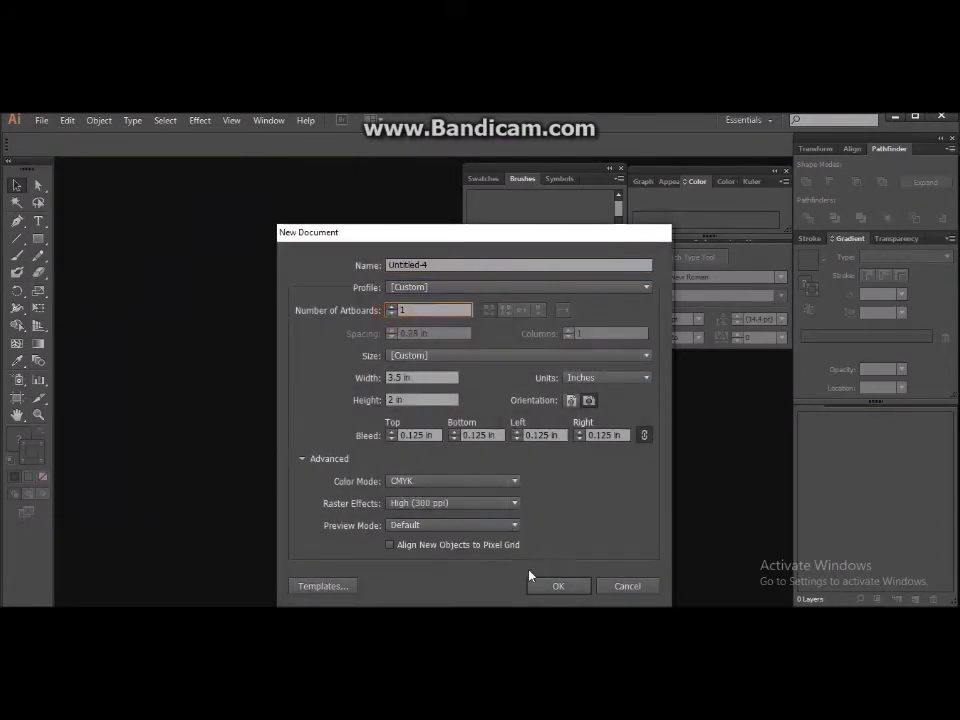
{"action": "left_click", "coordinate": [559, 588]}
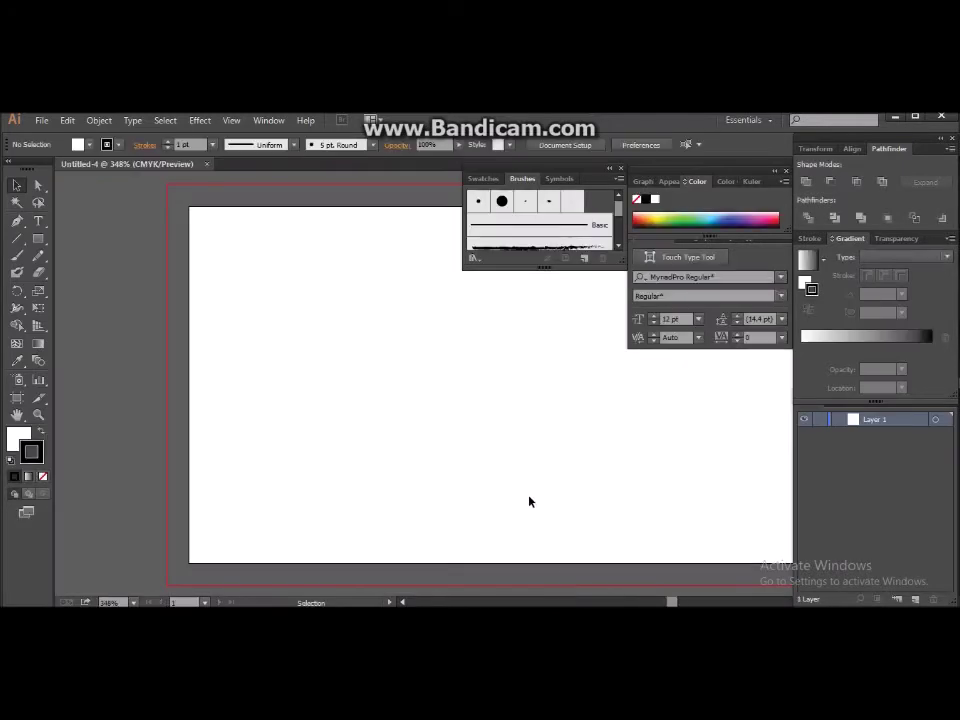
Zoom out to 150% and dock the floating Brushes panel with the right-side panels
{"action": "scroll", "coordinate": [530, 502], "scroll_direction": "down", "scroll_amount": 1, "text": "alt"}
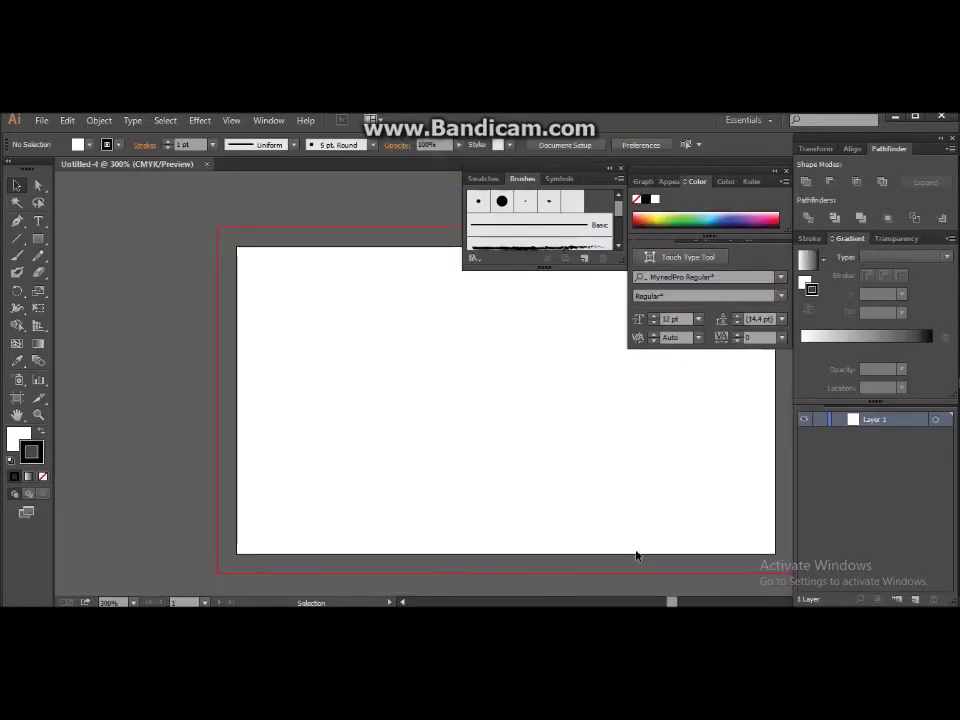
{"action": "scroll", "coordinate": [576, 484], "scroll_direction": "down", "scroll_amount": 2, "text": "alt"}
{"action": "left_click_drag", "start_coordinate": [675, 601], "coordinate": [679, 601]}
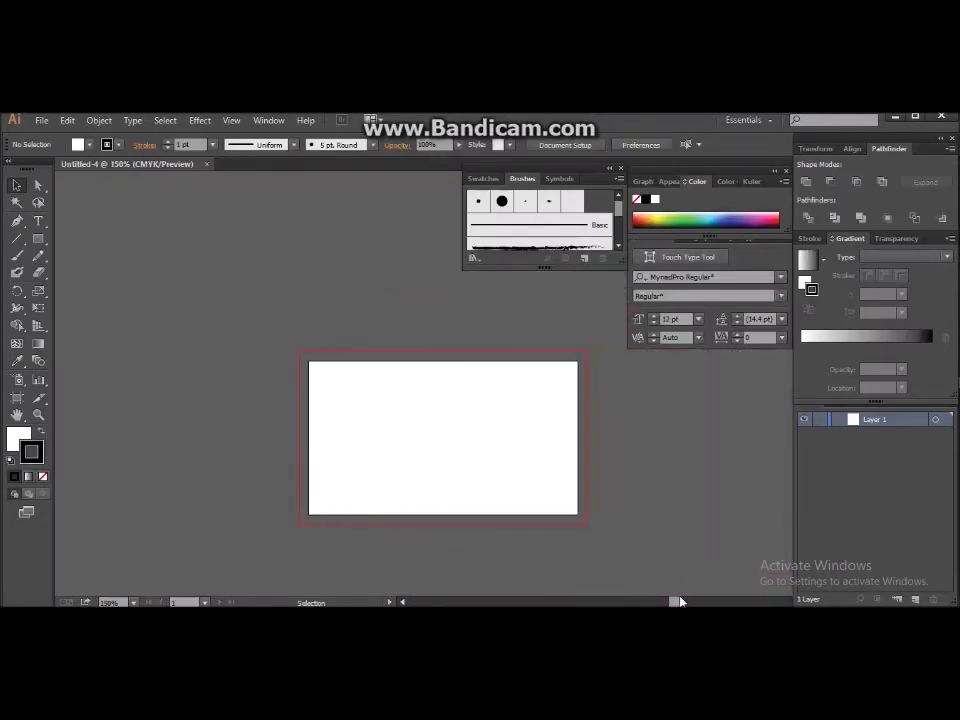
{"action": "left_click_drag", "start_coordinate": [587, 190], "coordinate": [735, 364]}
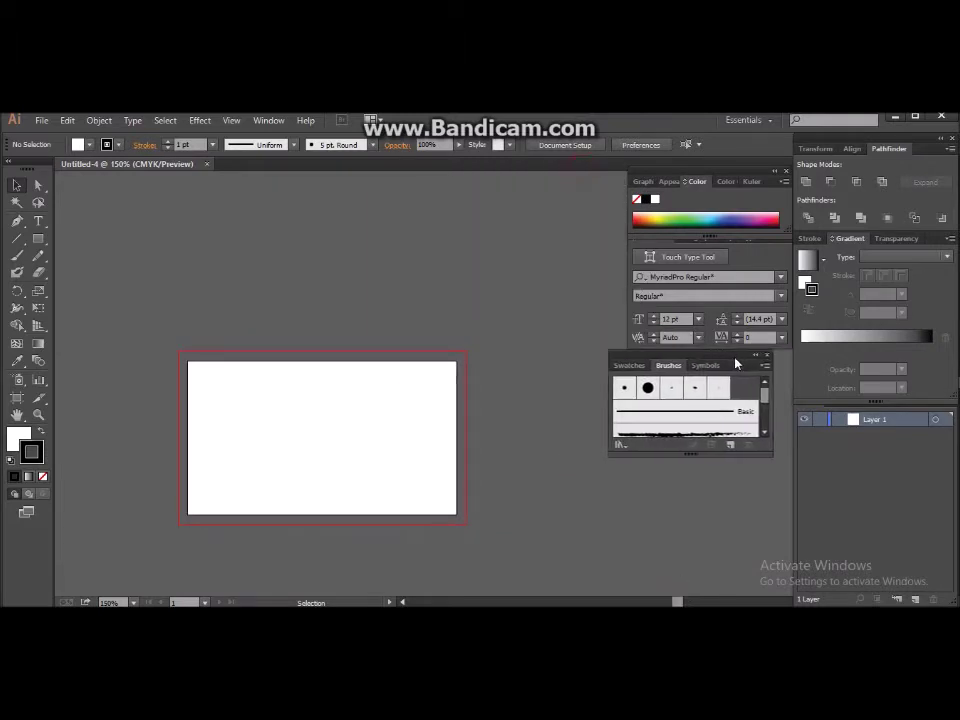
{"action": "scroll", "coordinate": [184, 350], "scroll_direction": "down", "scroll_amount": 2}
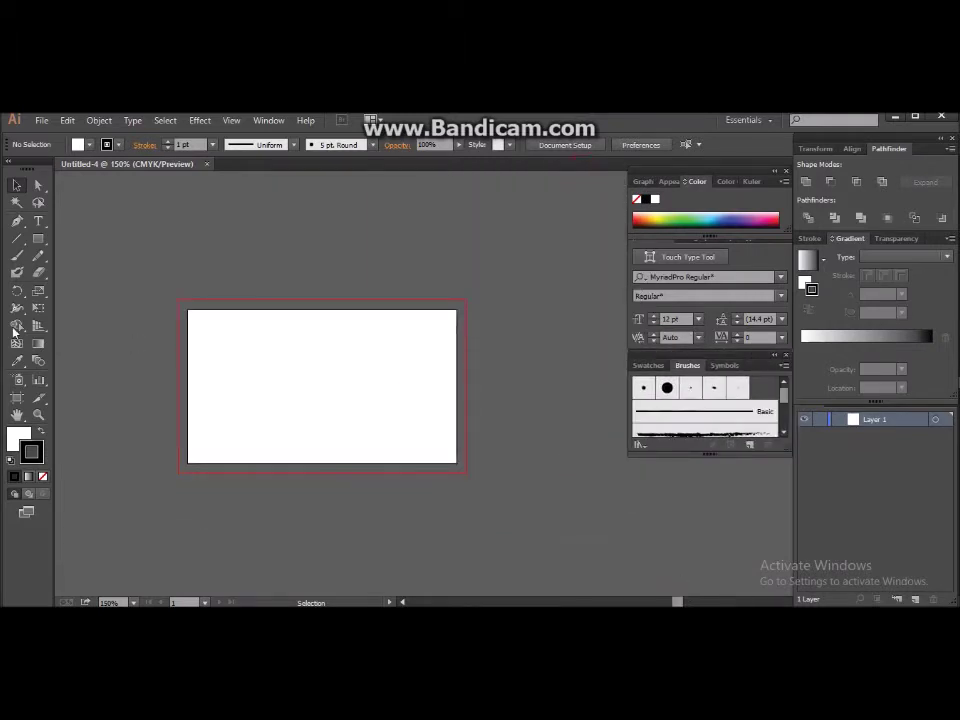
{"action": "left_click", "coordinate": [16, 222]}
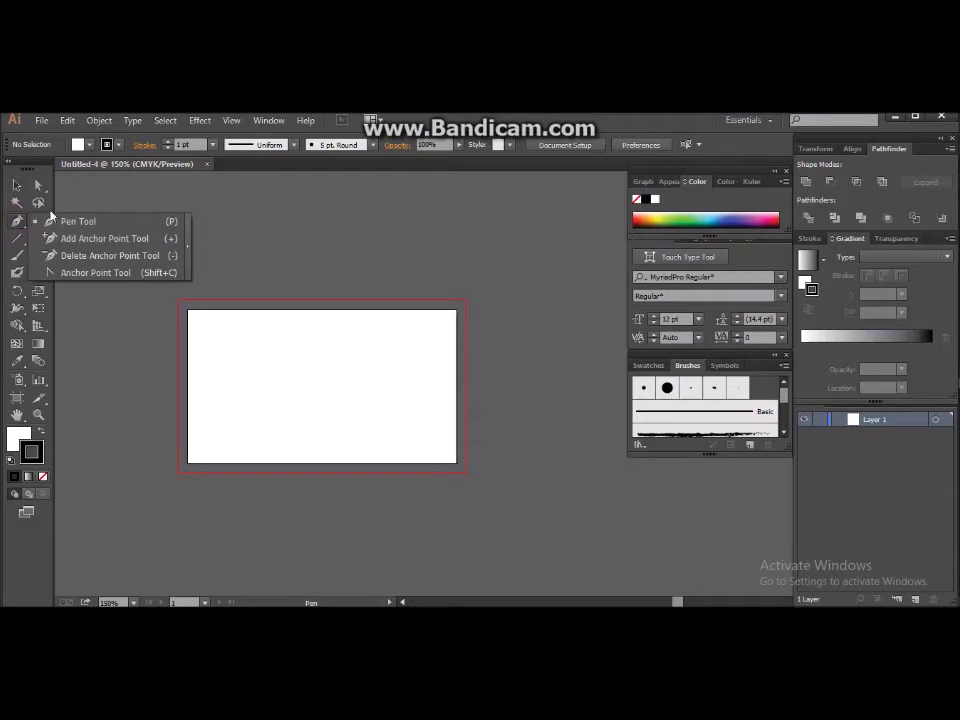
{"action": "left_click", "coordinate": [76, 197]}
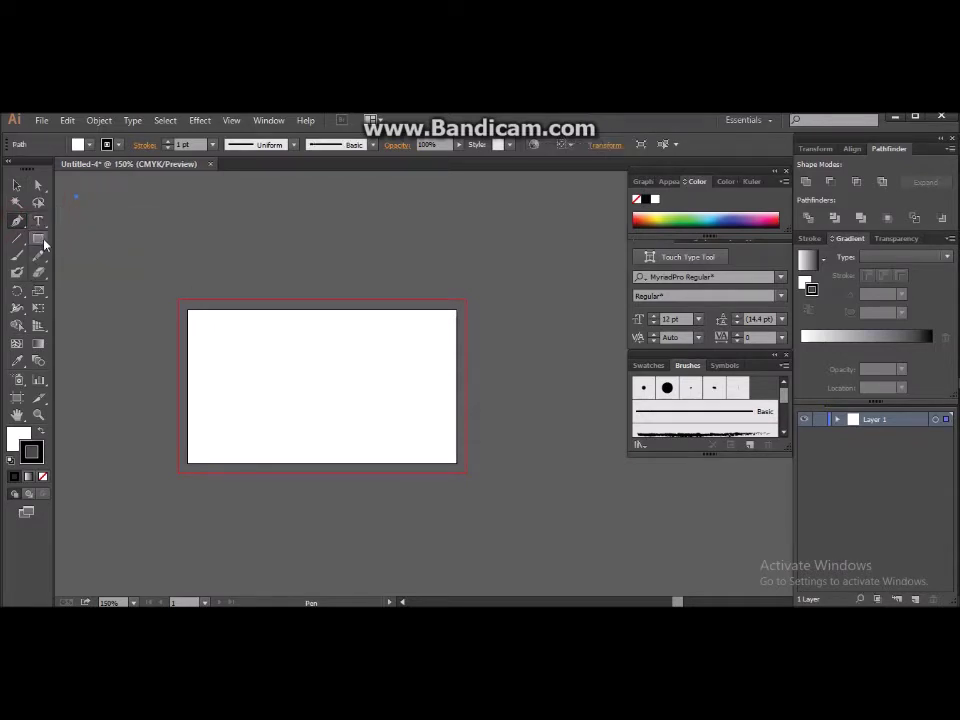
{"action": "left_click", "coordinate": [38, 240]}
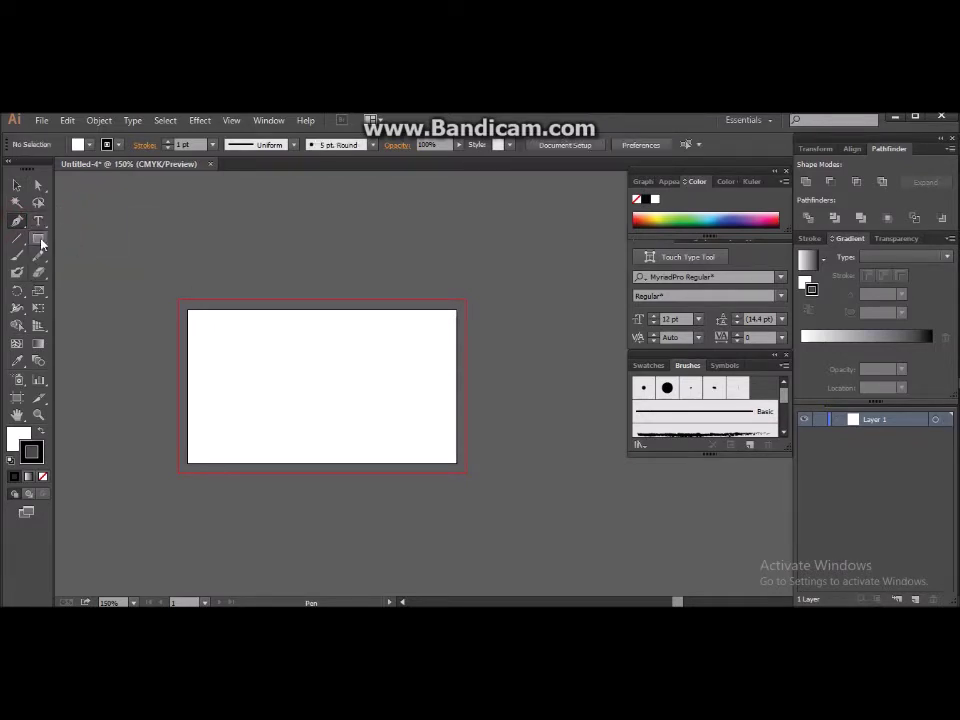
Draw a stroke-less rectangle from the artboard's top-left to bottom-right corner
{"action": "left_click", "coordinate": [190, 312]}
{"action": "left_click_drag", "start_coordinate": [205, 345], "coordinate": [458, 465]}
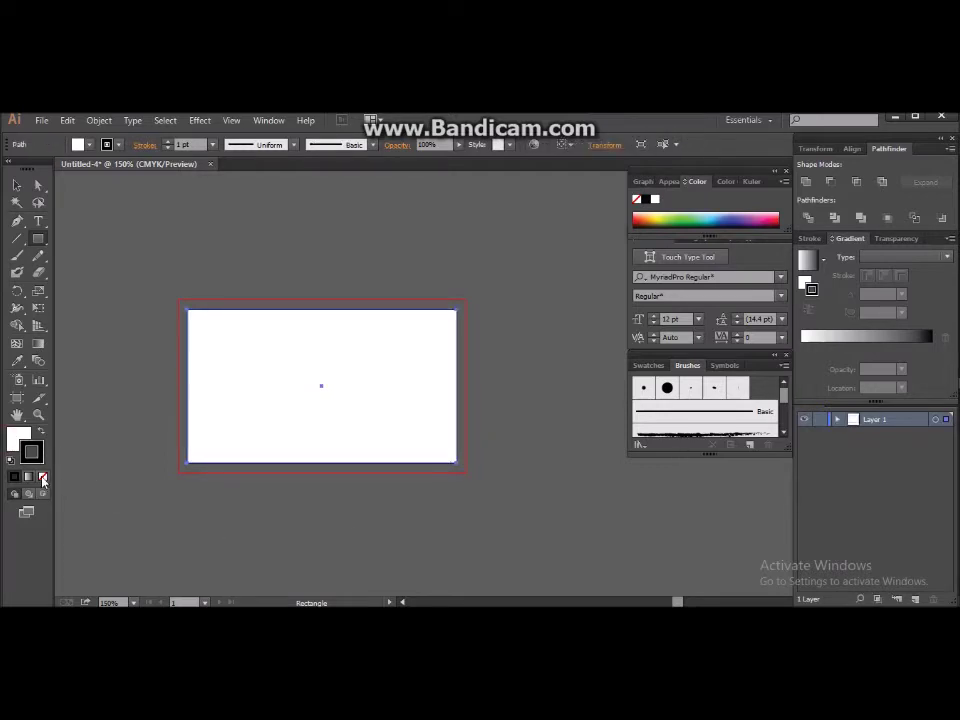
{"action": "left_click", "coordinate": [42, 477]}
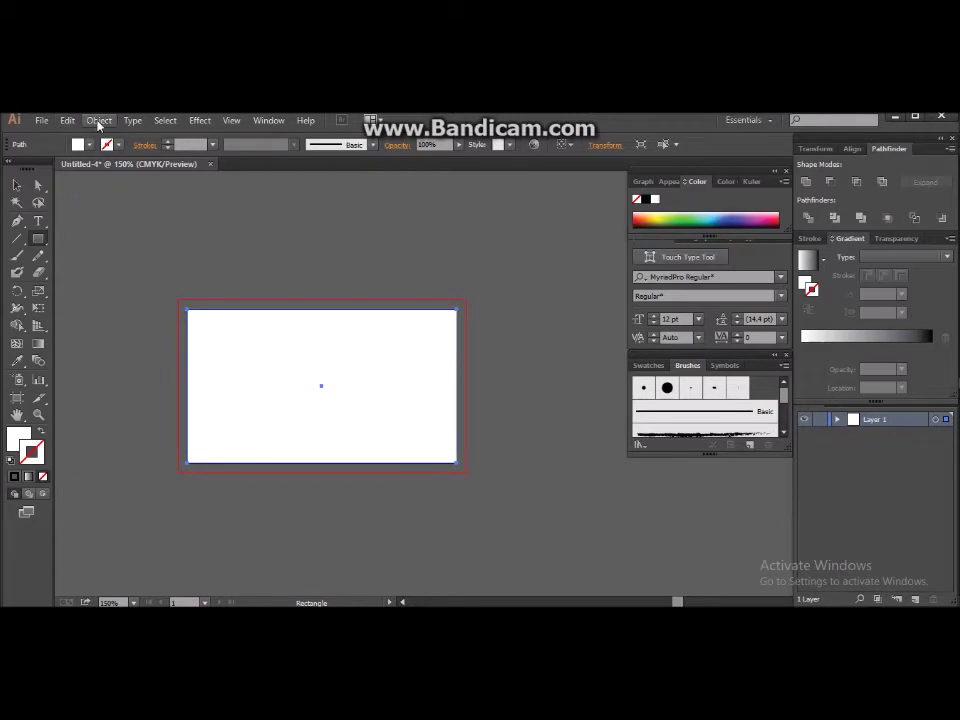
Apply Offset Path to the rectangle with preview, then restore a black stroke
{"action": "left_click", "coordinate": [98, 121]}
{"action": "mouse_move", "coordinate": [114, 407]}
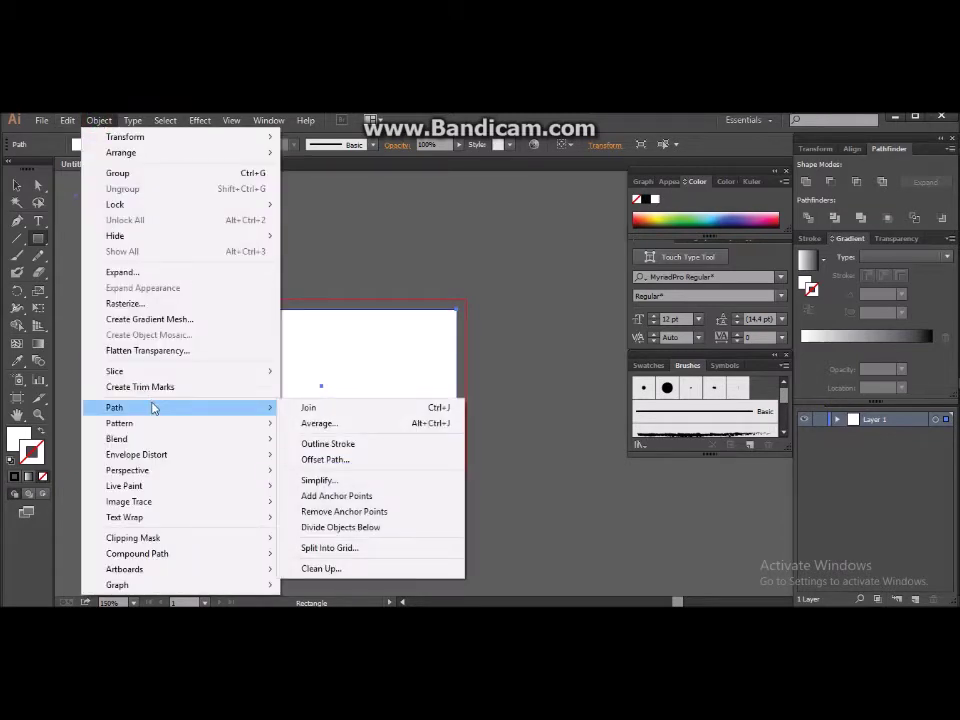
{"action": "left_click", "coordinate": [377, 459]}
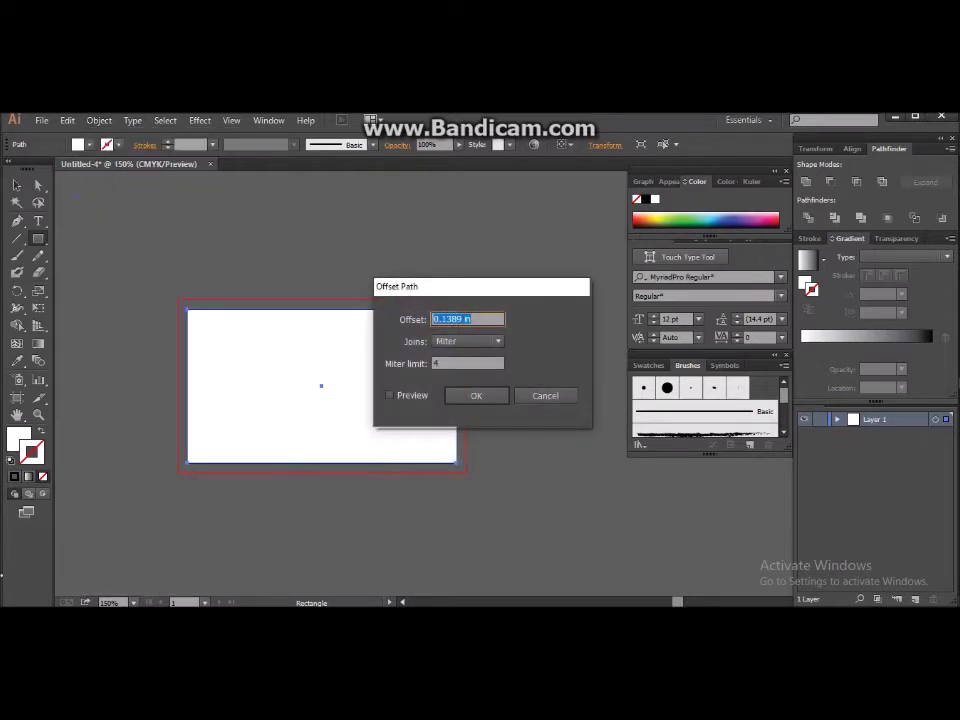
{"action": "type", "text": "0"}
{"action": "left_click", "coordinate": [390, 395]}
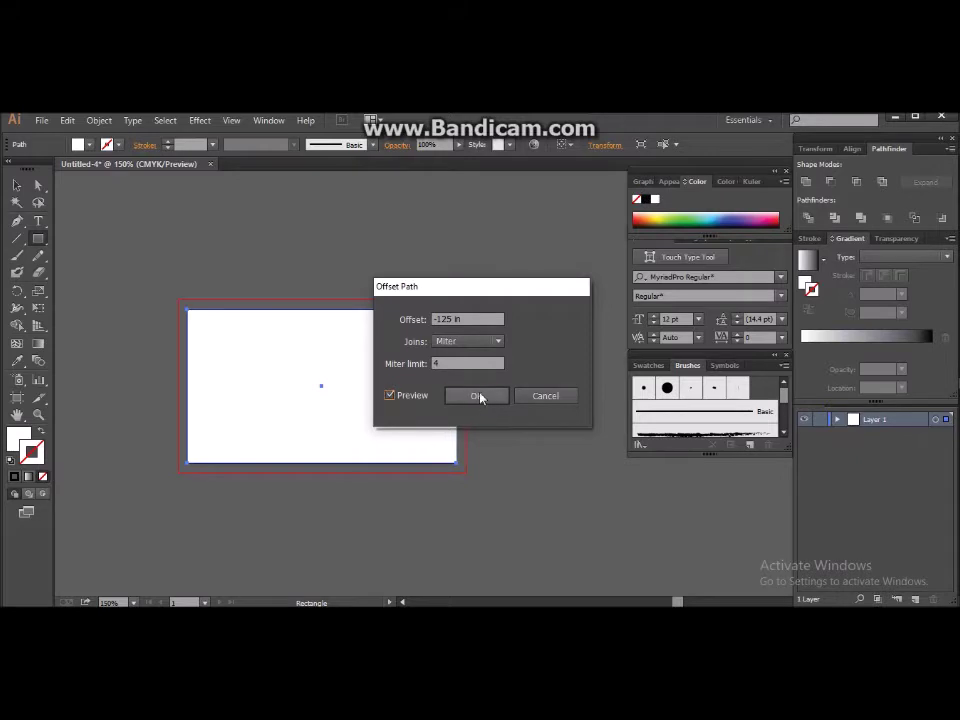
{"action": "left_click", "coordinate": [479, 395]}
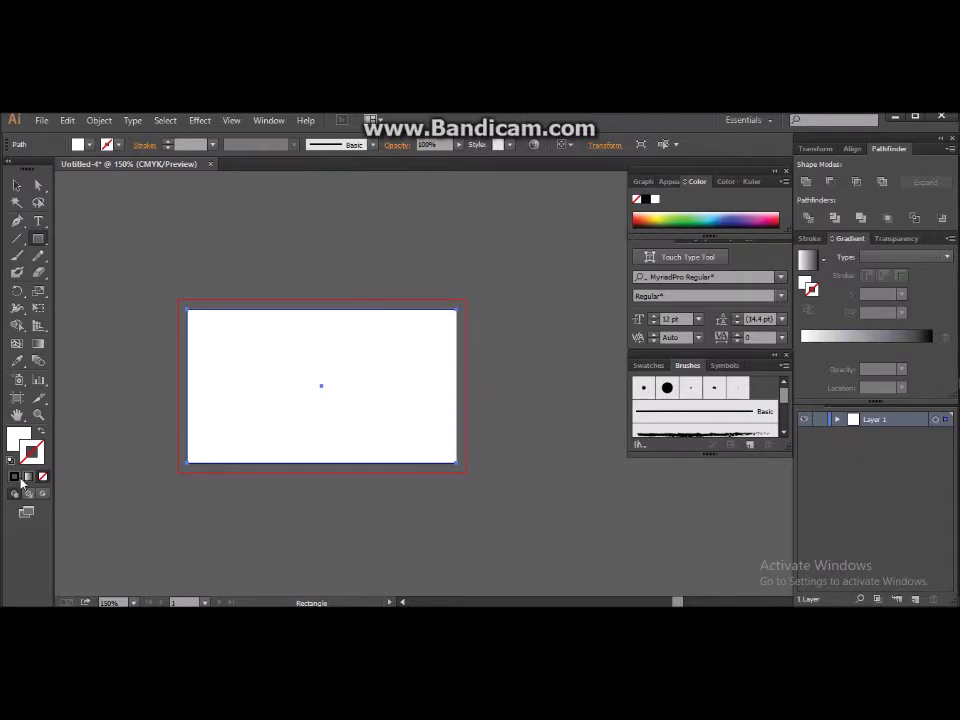
{"action": "left_click", "coordinate": [15, 477]}
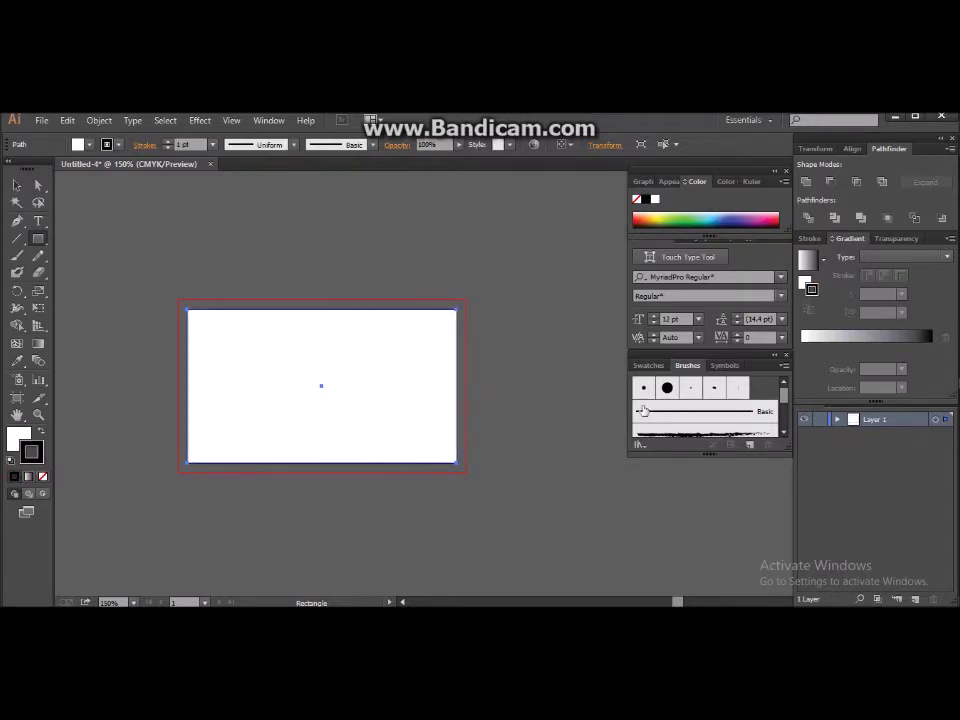
Add an inset rectangle inside the card with a -0.125 in Offset Path
{"action": "left_click", "coordinate": [16, 185]}
{"action": "mouse_move", "coordinate": [150, 297]}
{"action": "left_mouse_down"}
{"action": "mouse_move", "coordinate": [513, 519]}
{"action": "mouse_move", "coordinate": [519, 504]}
{"action": "left_mouse_up"}
{"action": "left_click", "coordinate": [324, 372]}
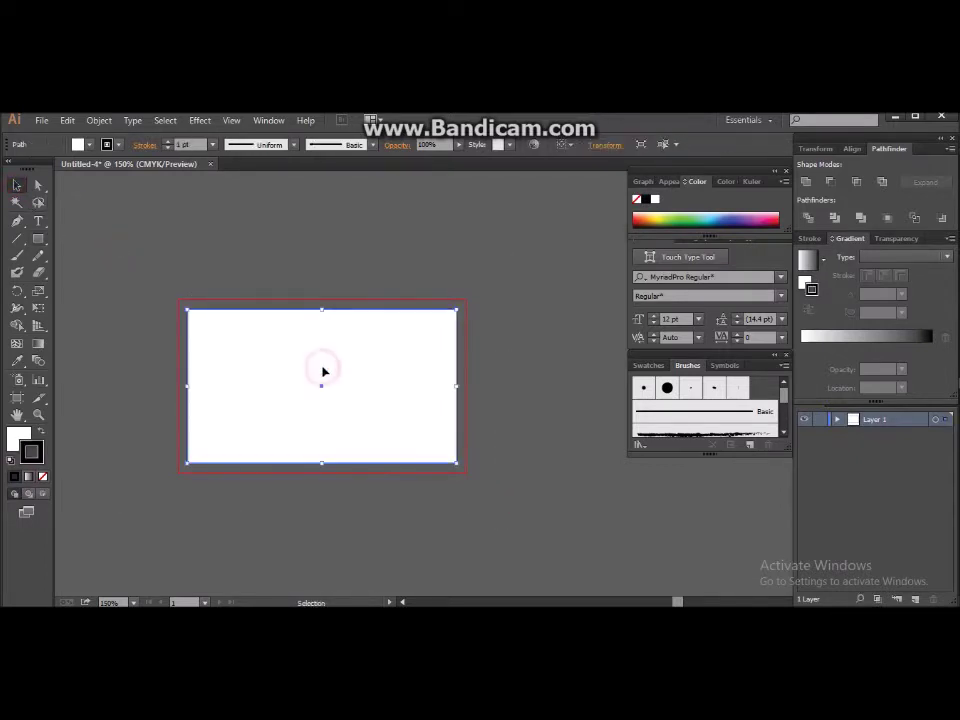
{"action": "left_click", "coordinate": [97, 121]}
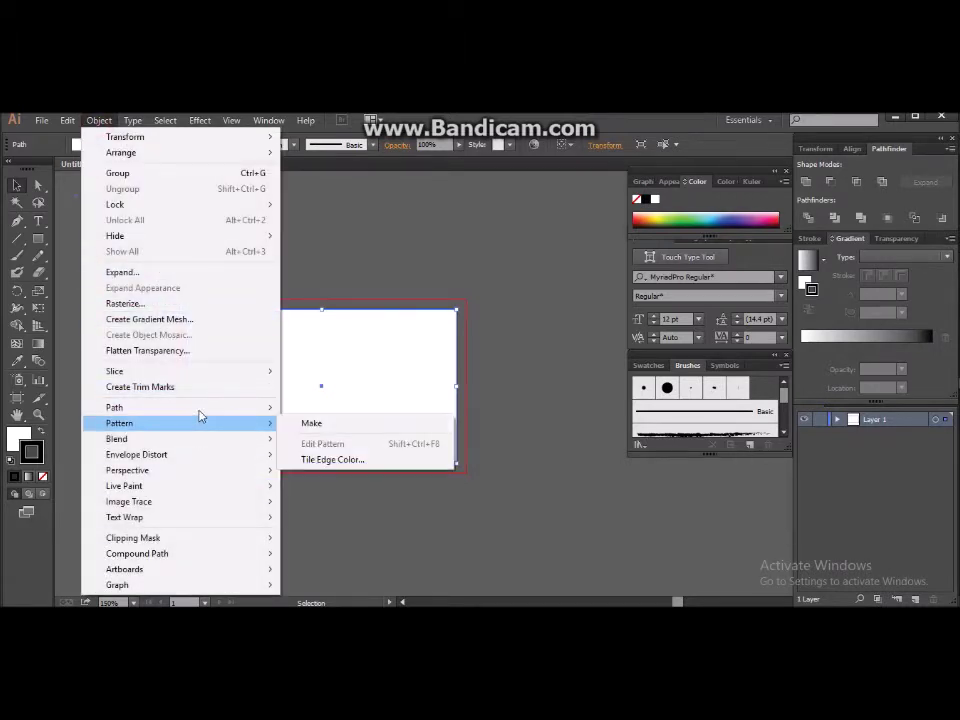
{"action": "mouse_move", "coordinate": [114, 407]}
{"action": "left_click", "coordinate": [356, 461]}
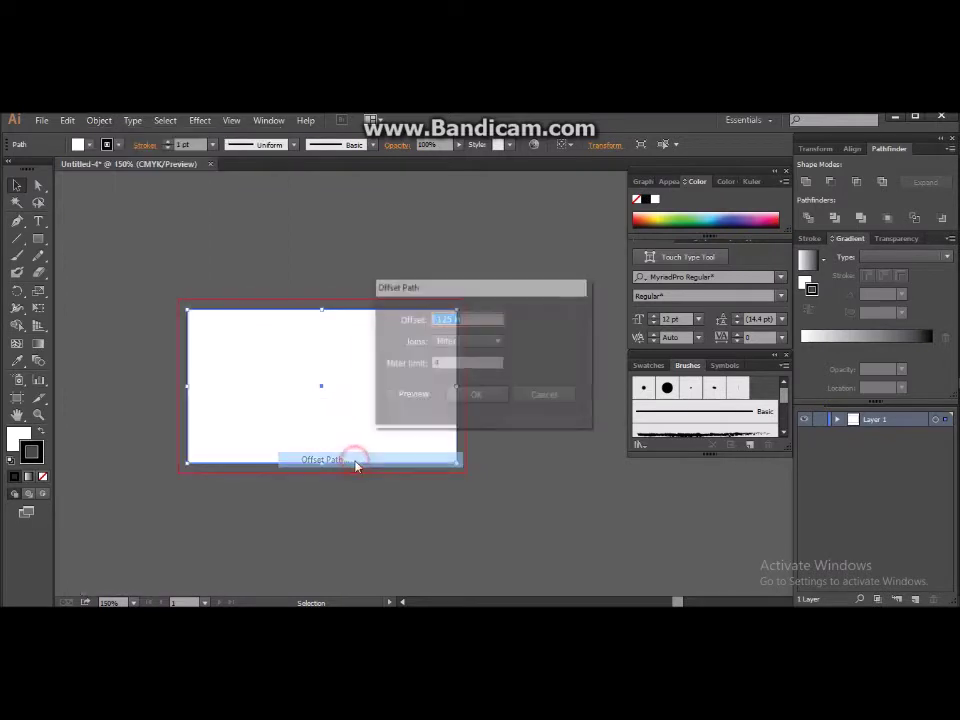
{"action": "left_click", "coordinate": [439, 318]}
{"action": "type", "text": "1"}
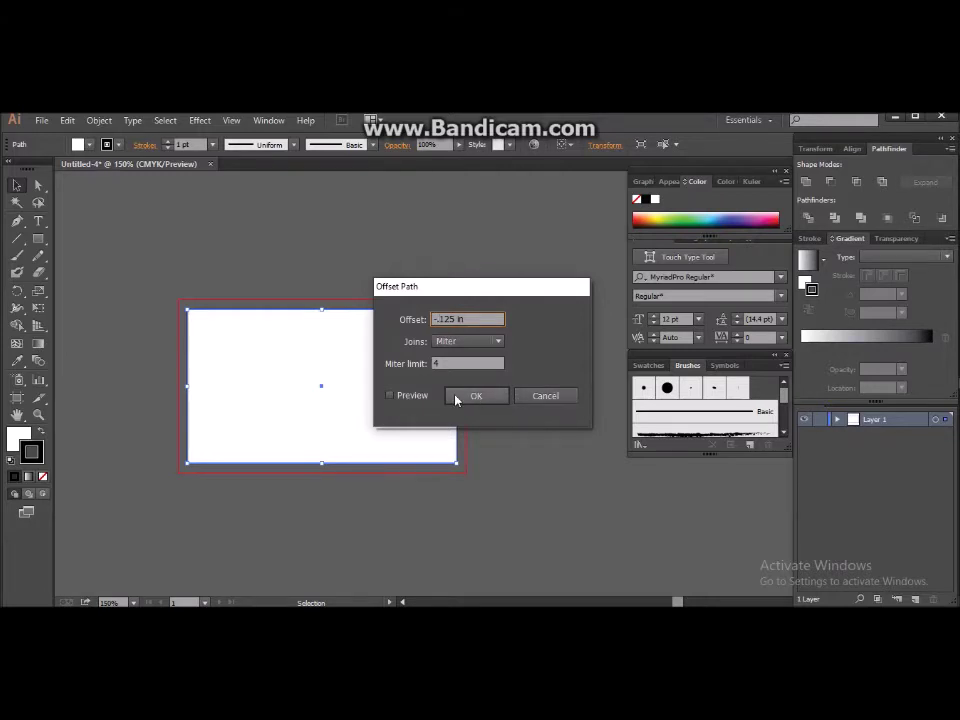
{"action": "left_click", "coordinate": [390, 396]}
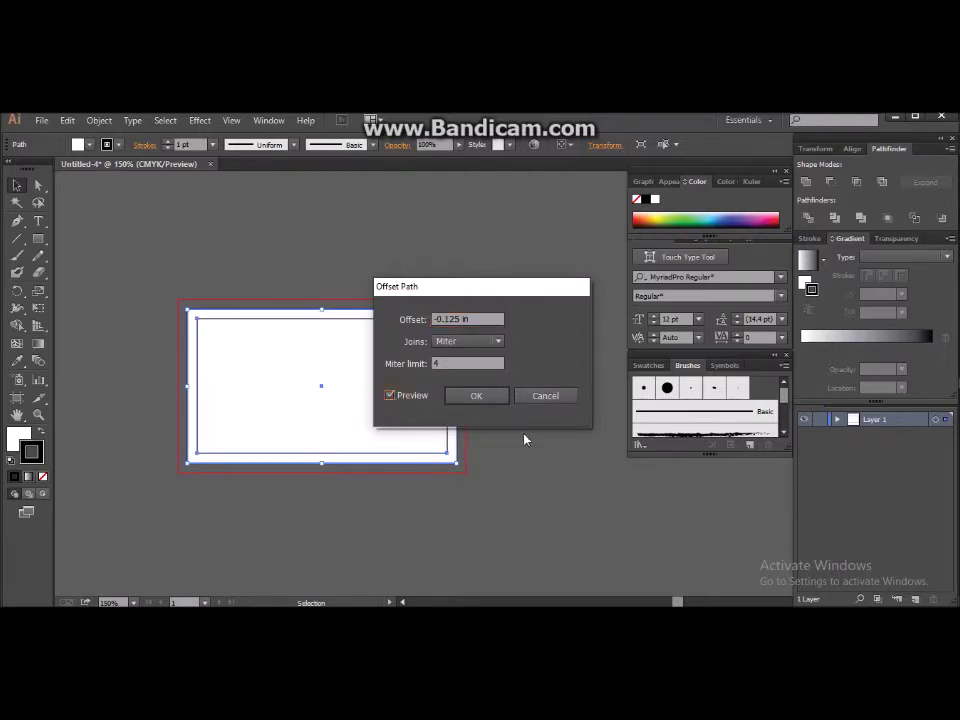
{"action": "left_click", "coordinate": [477, 396]}
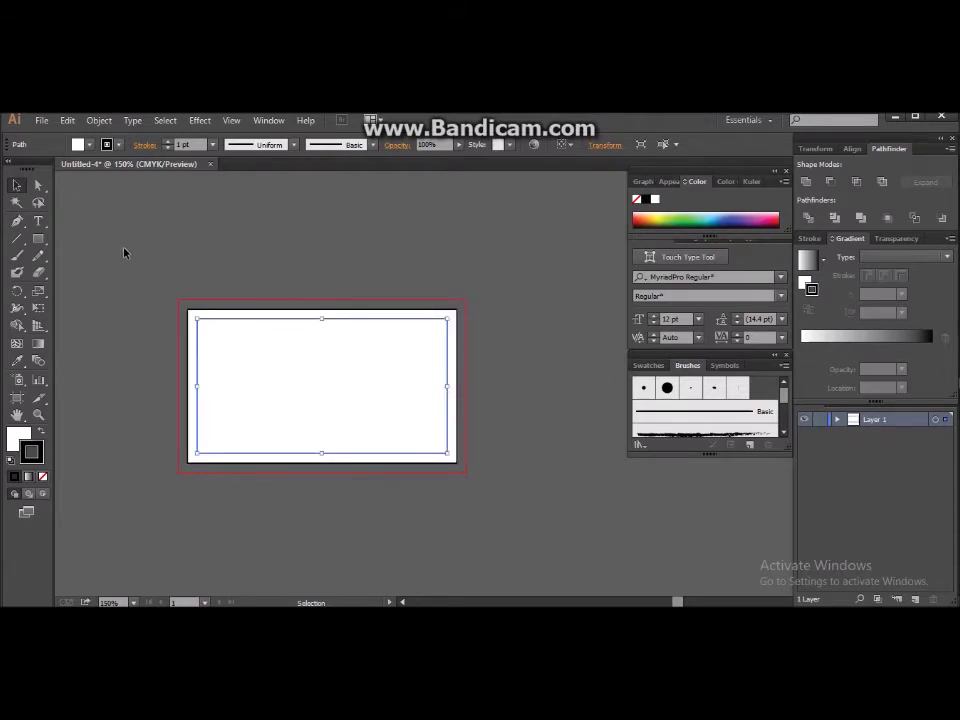
{"action": "left_click_drag", "start_coordinate": [224, 362], "coordinate": [223, 360]}
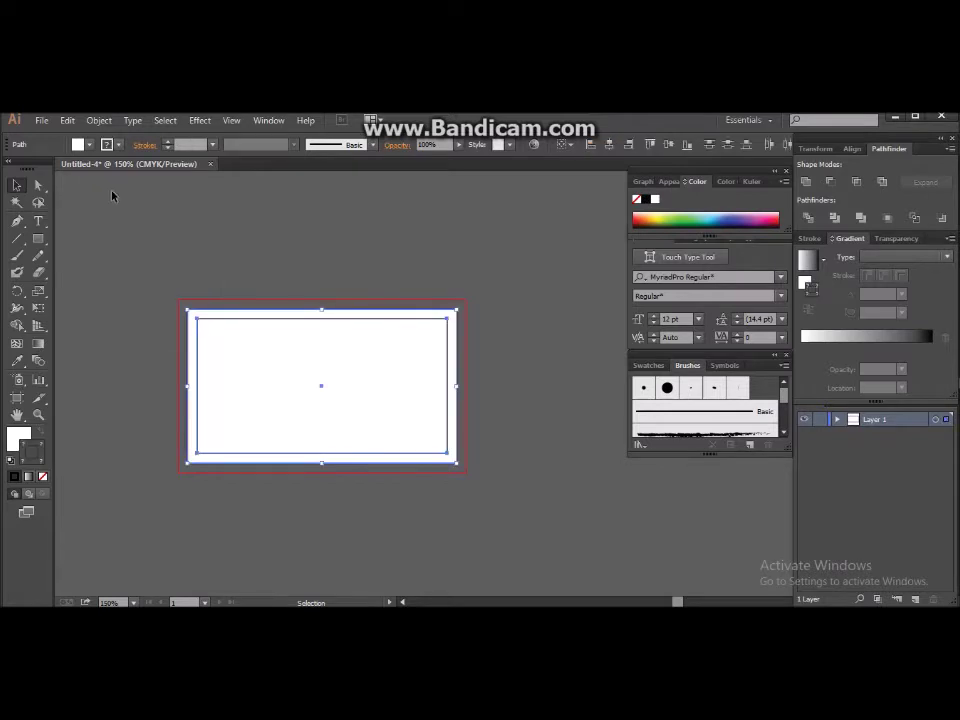
Lock both card rectangles with Object > Lock > Selection
{"action": "left_click", "coordinate": [98, 120]}
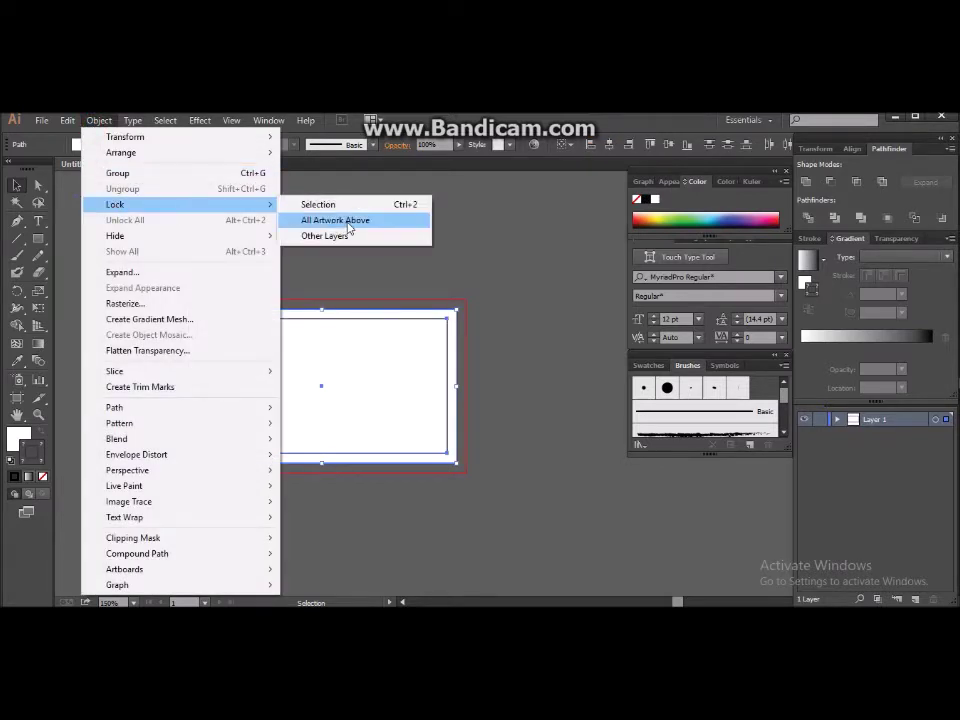
{"action": "left_click", "coordinate": [340, 206]}
{"action": "left_click", "coordinate": [388, 253]}
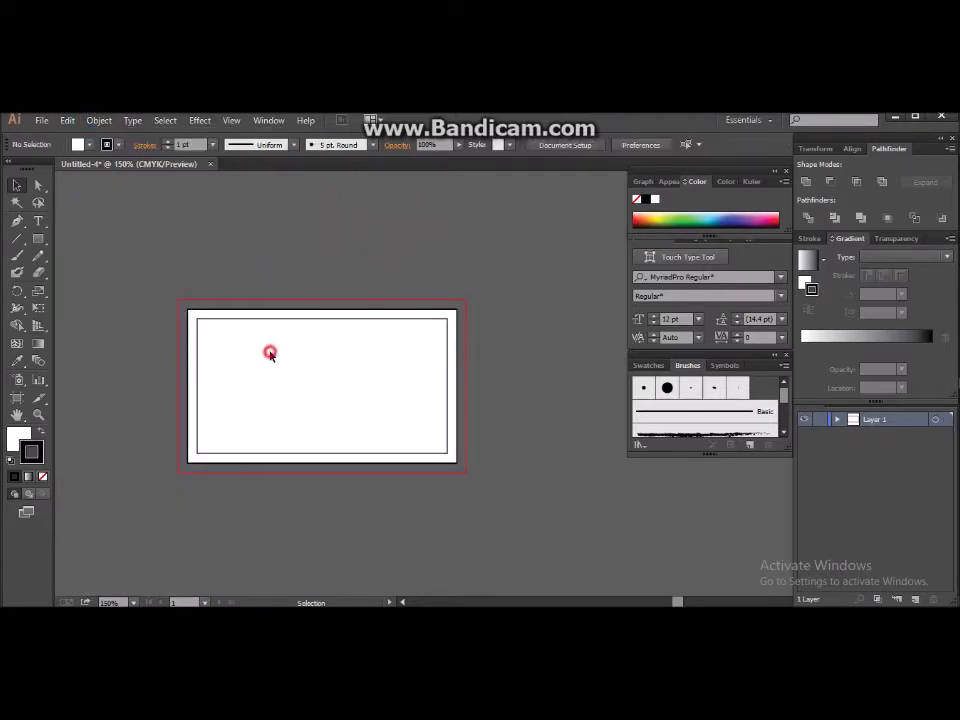
{"action": "left_click", "coordinate": [17, 222]}
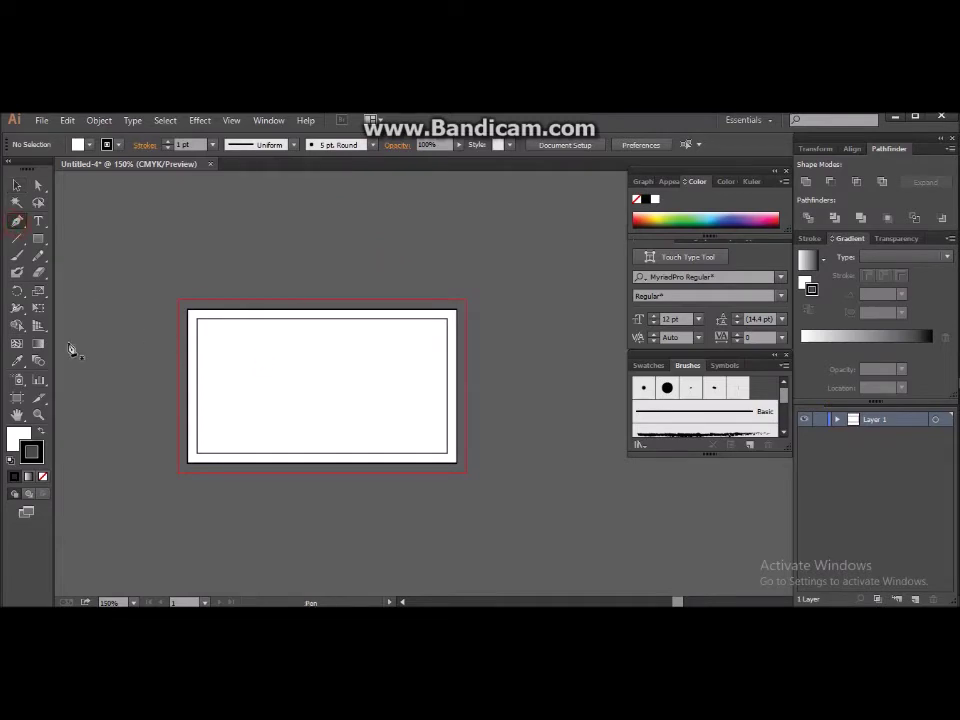
{"action": "left_click", "coordinate": [210, 496]}
Draw an unfilled curved line from below the card's lower-left up past its top edge
{"action": "mouse_move", "coordinate": [266, 286]}
{"action": "left_mouse_down"}
{"action": "mouse_move", "coordinate": [363, 221]}
{"action": "mouse_move", "coordinate": [377, 222]}
{"action": "left_mouse_up"}
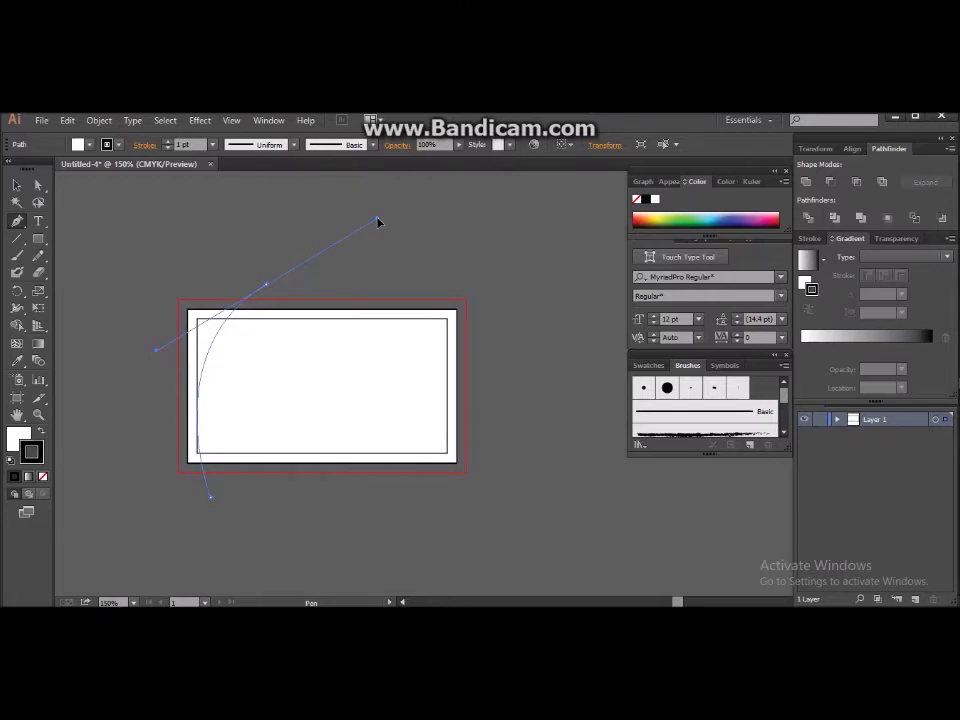
{"action": "left_click_drag", "start_coordinate": [377, 222], "coordinate": [380, 224]}
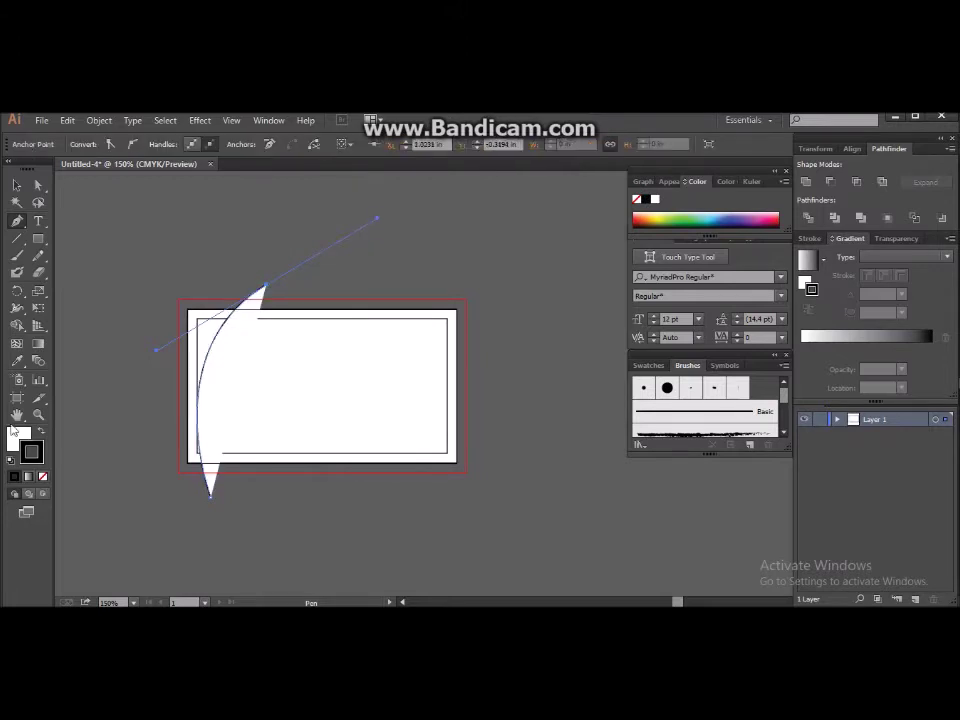
{"action": "left_click", "coordinate": [43, 476]}
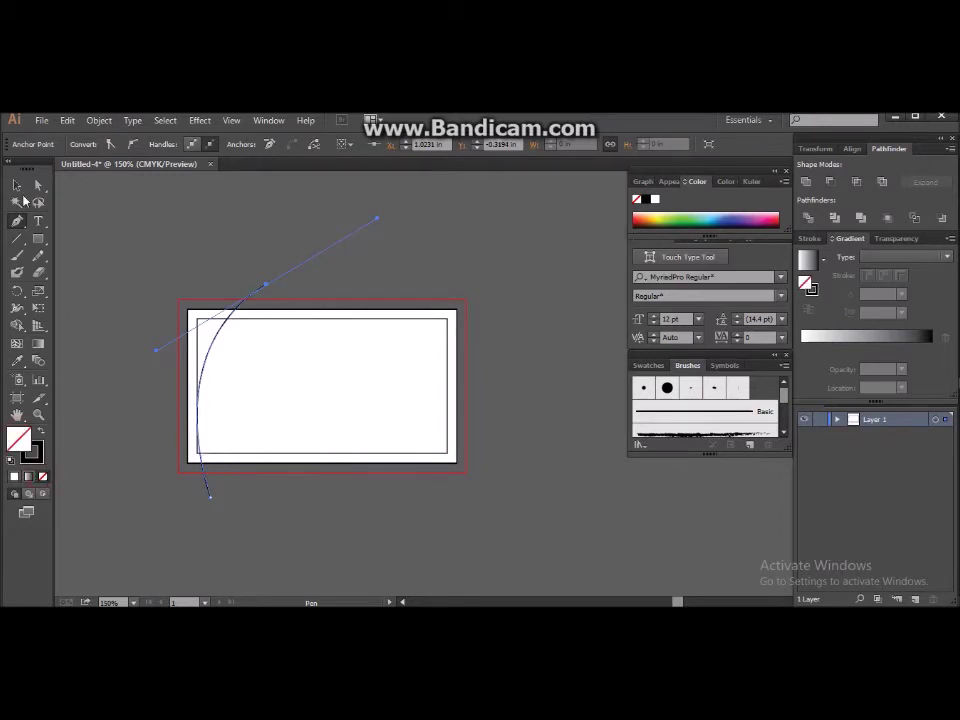
{"action": "left_click", "coordinate": [24, 291]}
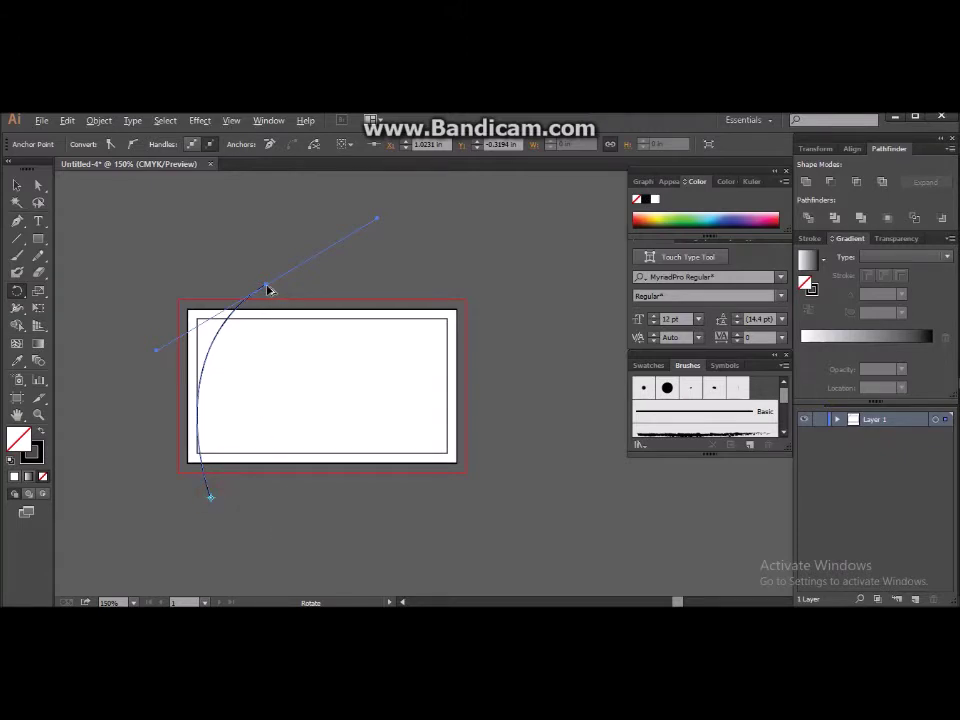
Fan about eight rotated copies of the arc out from the card's lower-left using Ctrl+D
{"action": "key", "text": "ctrl+c"}
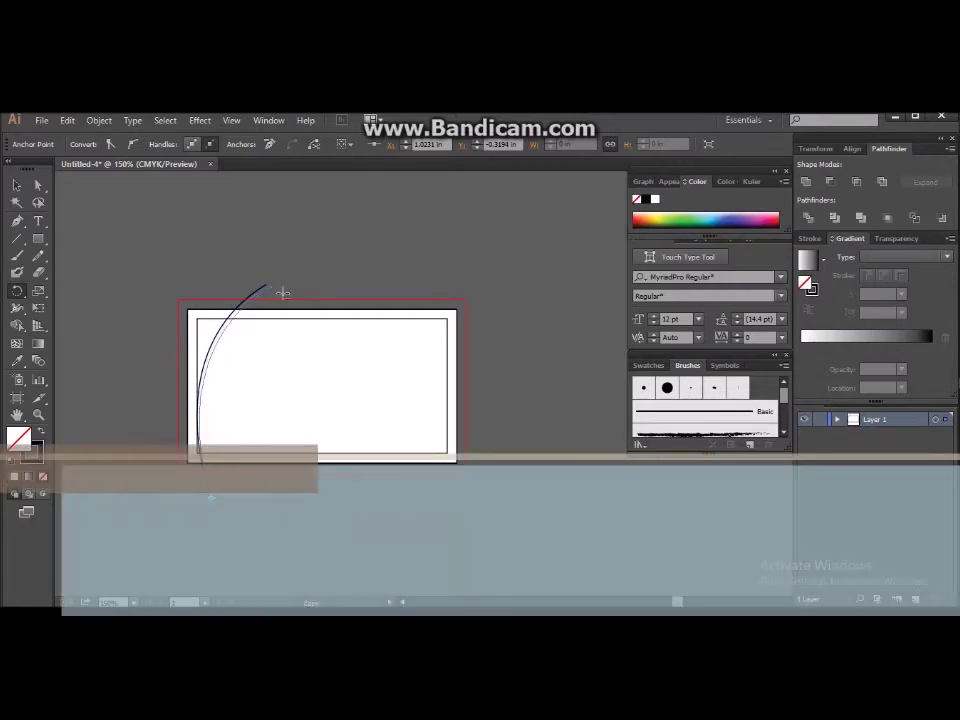
{"action": "key", "text": "ctrl+d"}
{"action": "key", "text": "ctrl+d"}
{"action": "key", "text": "ctrl+d"}
{"action": "key", "text": "ctrl+d"}
{"action": "key", "text": "ctrl+d"}
{"action": "key", "text": "ctrl+d"}
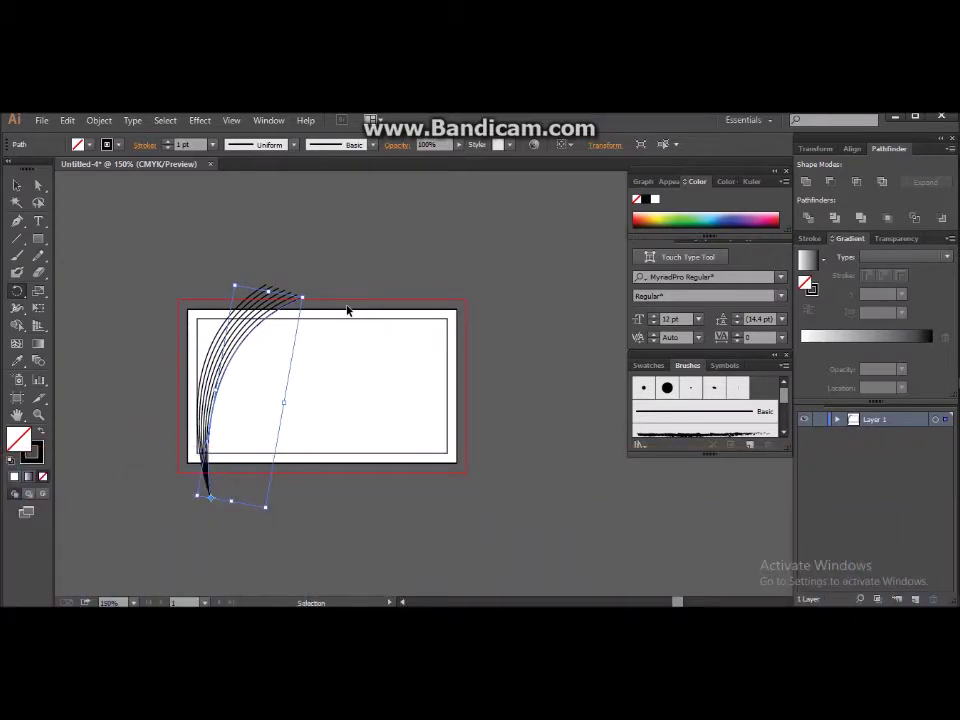
{"action": "key", "text": "r"}
{"action": "left_click", "coordinate": [20, 186]}
{"action": "left_click", "coordinate": [127, 227]}
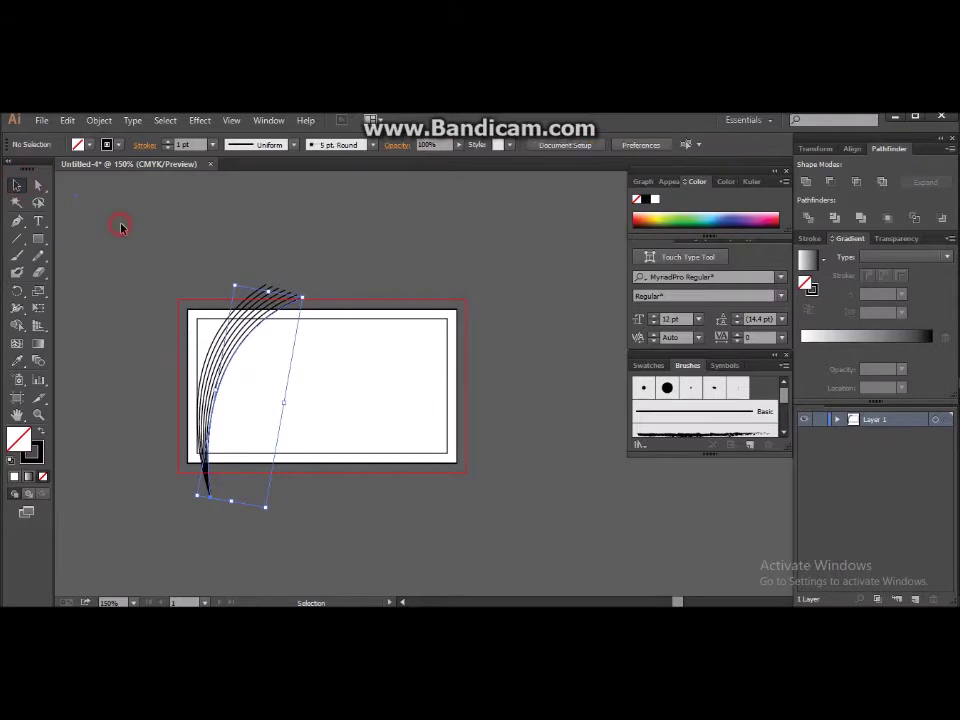
{"action": "left_click_drag", "start_coordinate": [128, 225], "coordinate": [540, 485]}
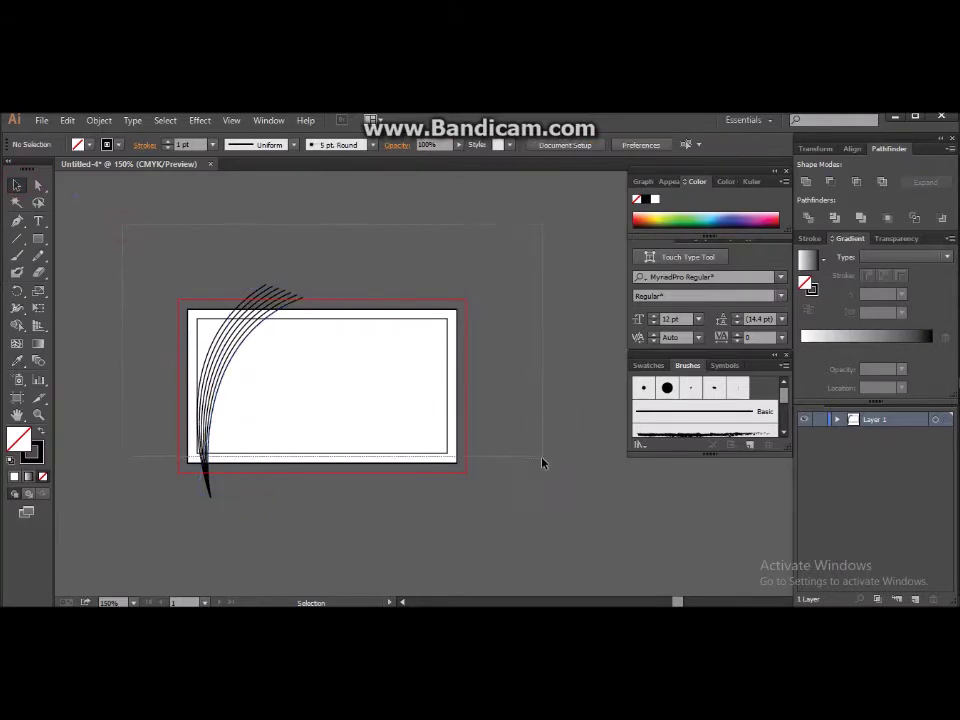
Leave the arcs unfilled, cancel the Rectangle dialog, and set white fill for new shapes
{"action": "left_click_drag", "start_coordinate": [38, 240], "coordinate": [83, 241]}
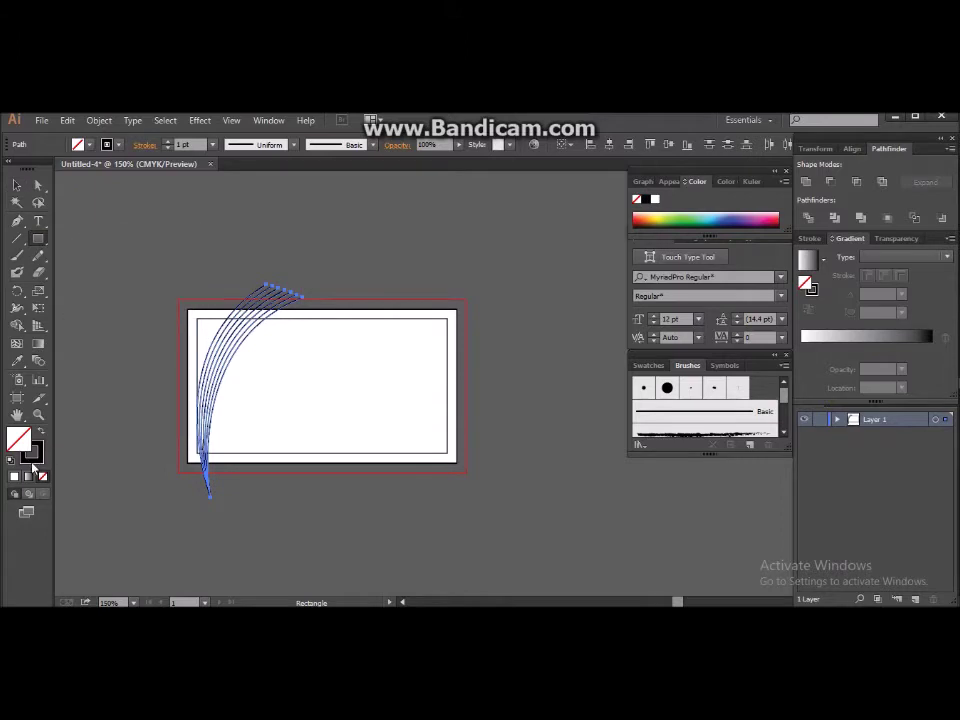
{"action": "left_click", "coordinate": [13, 477]}
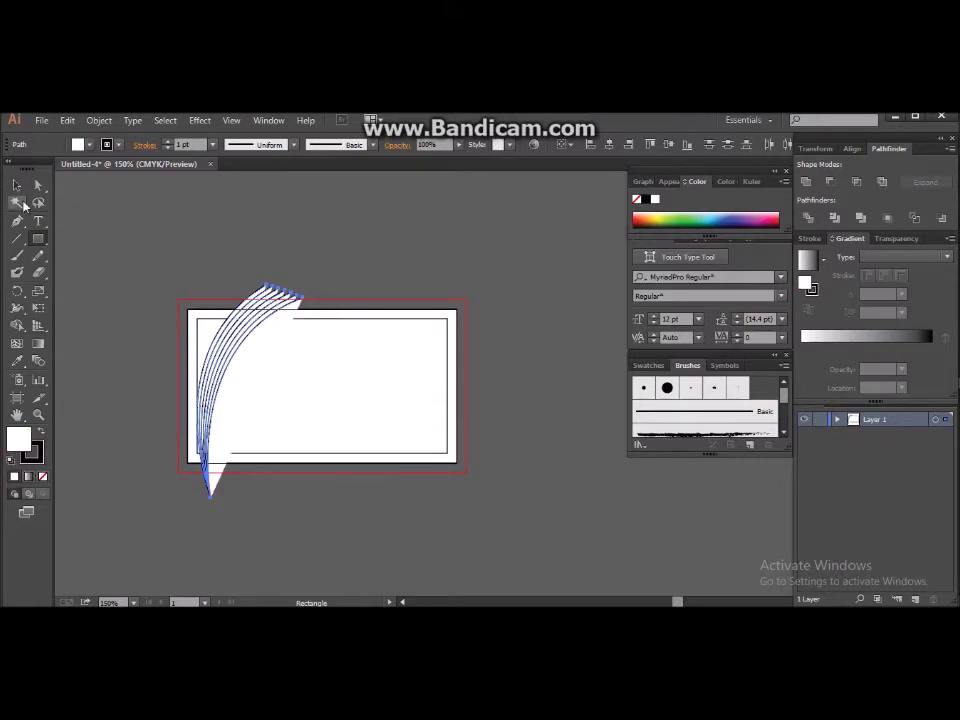
{"action": "left_click", "coordinate": [43, 478]}
{"action": "left_click", "coordinate": [156, 268]}
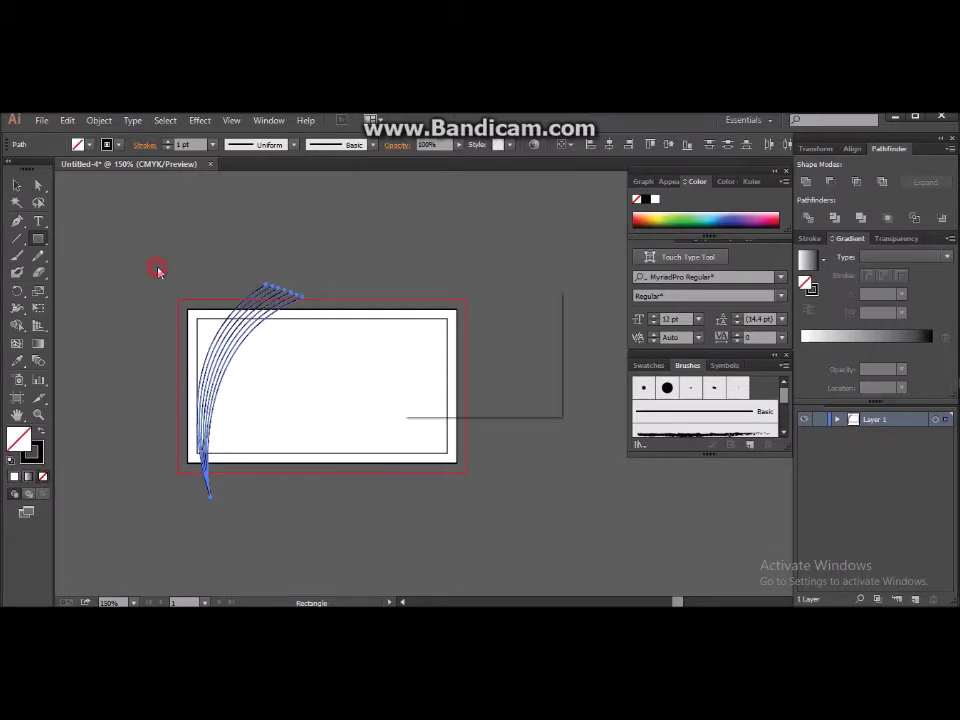
{"action": "left_click", "coordinate": [515, 386]}
{"action": "left_click", "coordinate": [17, 186]}
{"action": "left_click", "coordinate": [113, 212]}
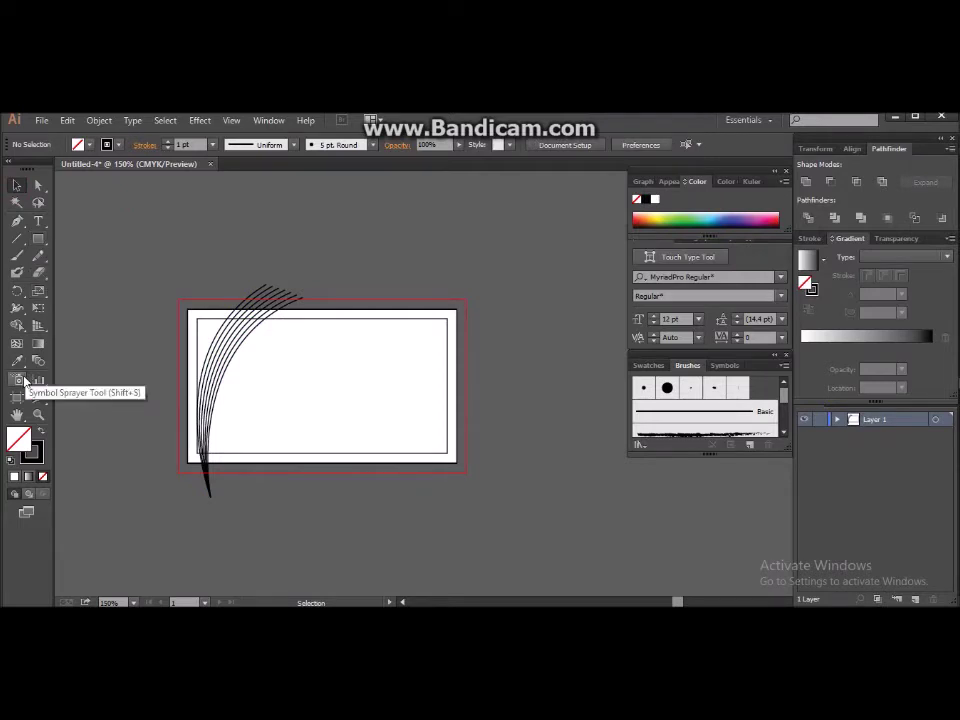
{"action": "left_click", "coordinate": [13, 477]}
{"action": "left_click", "coordinate": [38, 239]}
Cover the arc ends with two white rectangles, above the card's top-left and below its lower-left
{"action": "left_click_drag", "start_coordinate": [178, 257], "coordinate": [307, 311]}
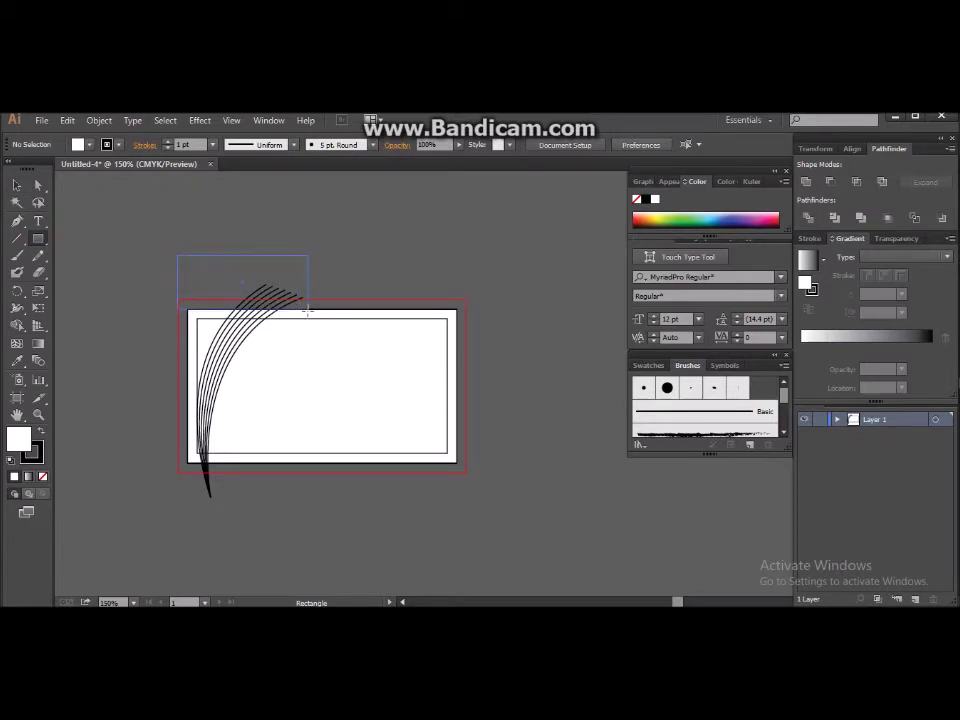
{"action": "left_click_drag", "start_coordinate": [307, 311], "coordinate": [307, 310]}
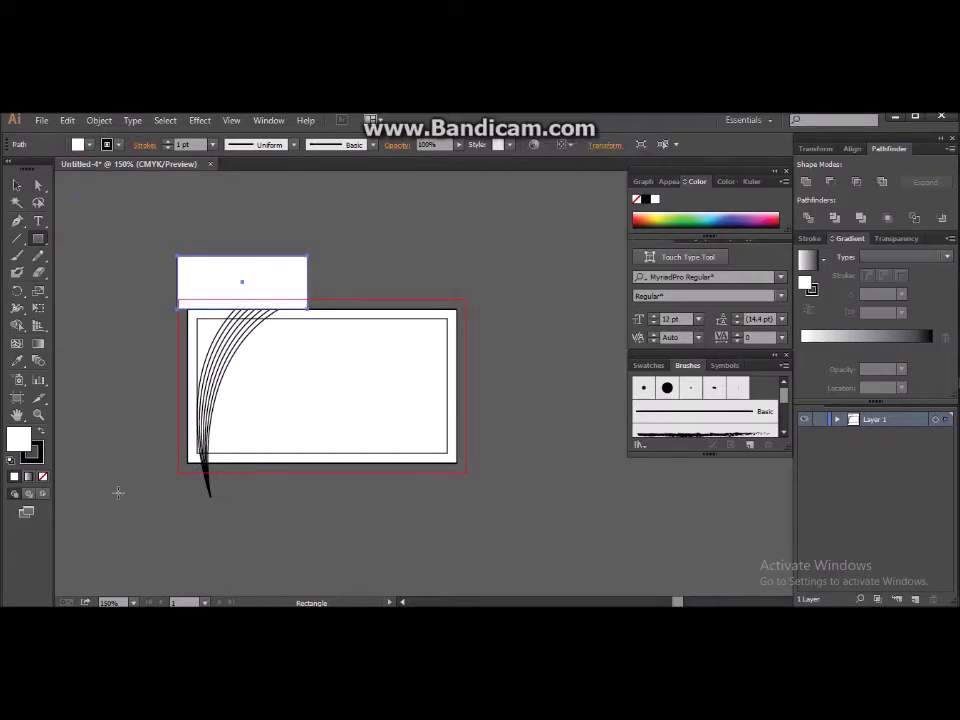
{"action": "left_click_drag", "start_coordinate": [119, 467], "coordinate": [249, 500]}
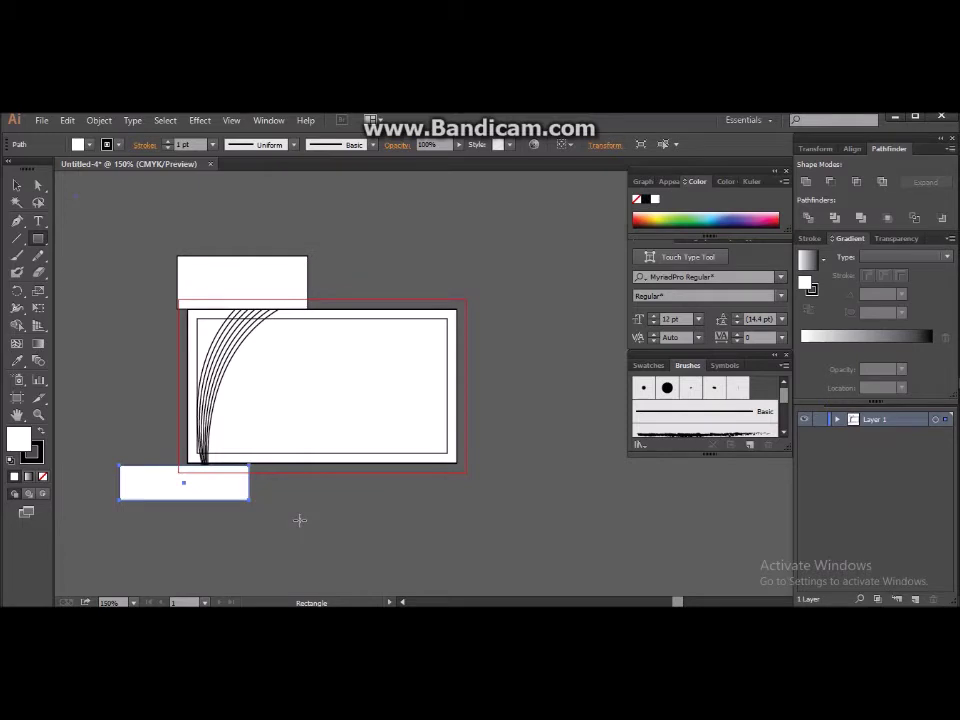
{"action": "key", "text": "Up"}
{"action": "key", "text": "Up"}
{"action": "key", "text": "Up"}
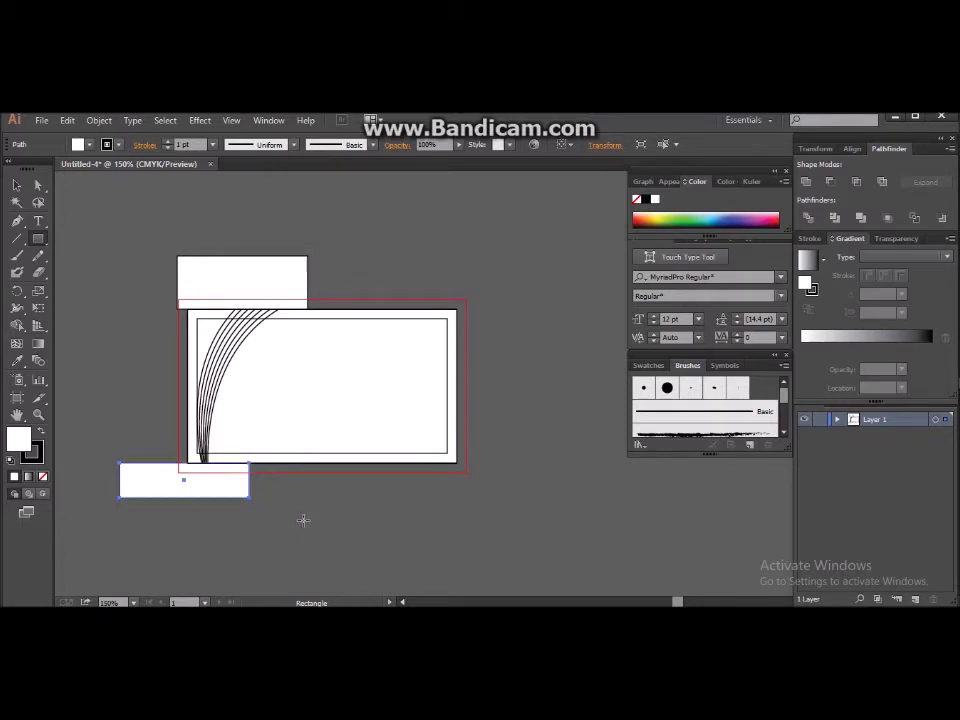
{"action": "left_click", "coordinate": [303, 520]}
{"action": "left_click", "coordinate": [515, 385]}
{"action": "left_click", "coordinate": [17, 185]}
{"action": "left_click", "coordinate": [94, 343]}
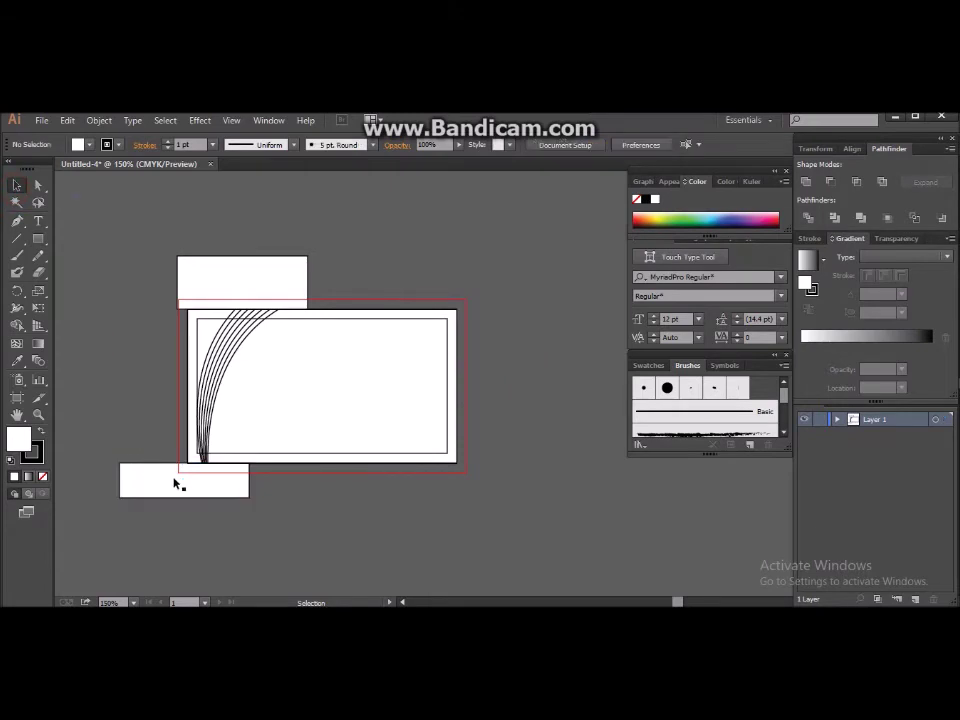
{"action": "left_click_drag", "start_coordinate": [175, 484], "coordinate": [181, 477]}
{"action": "left_click", "coordinate": [285, 506]}
{"action": "left_click_drag", "start_coordinate": [122, 258], "coordinate": [305, 528]}
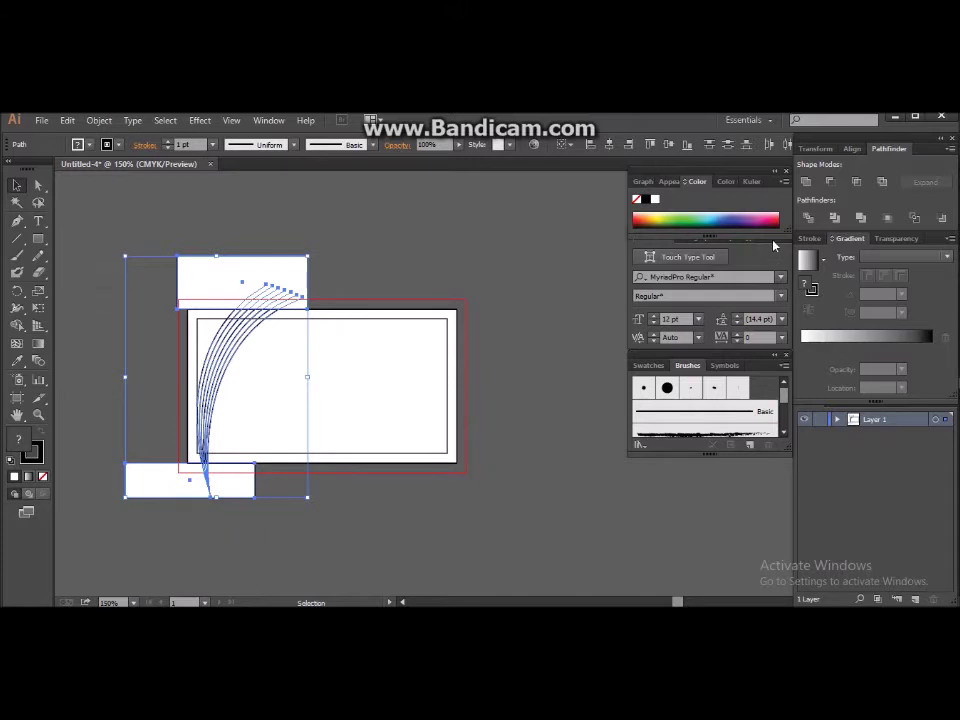
Divide the arcs with the white rectangles in Pathfinder, ungroup the pieces, and delete the selection
{"action": "left_click", "coordinate": [268, 121]}
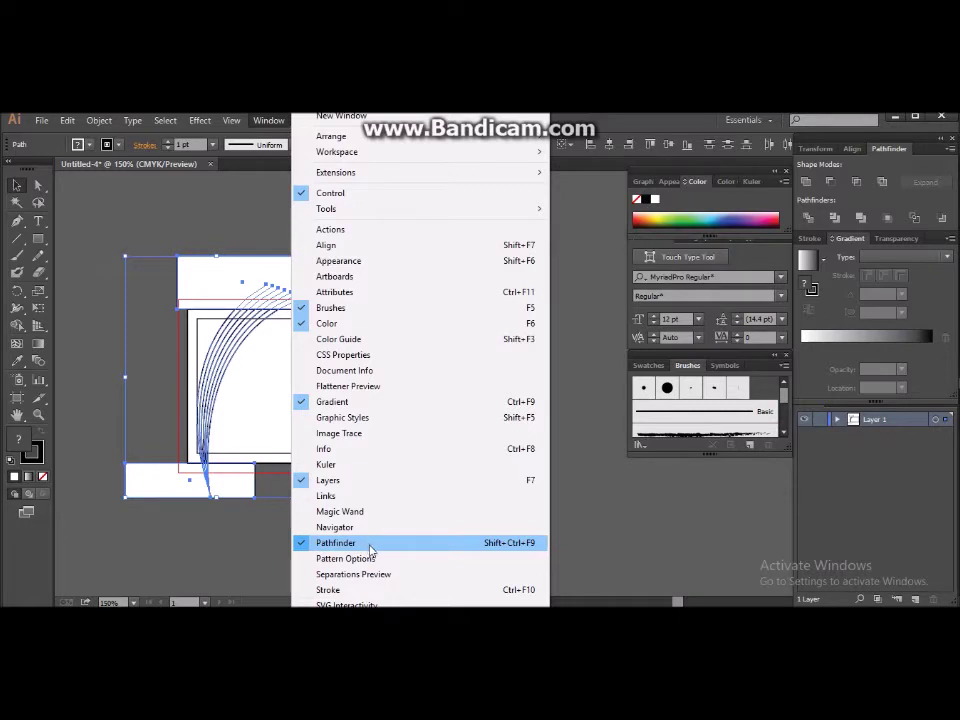
{"action": "left_click", "coordinate": [614, 265]}
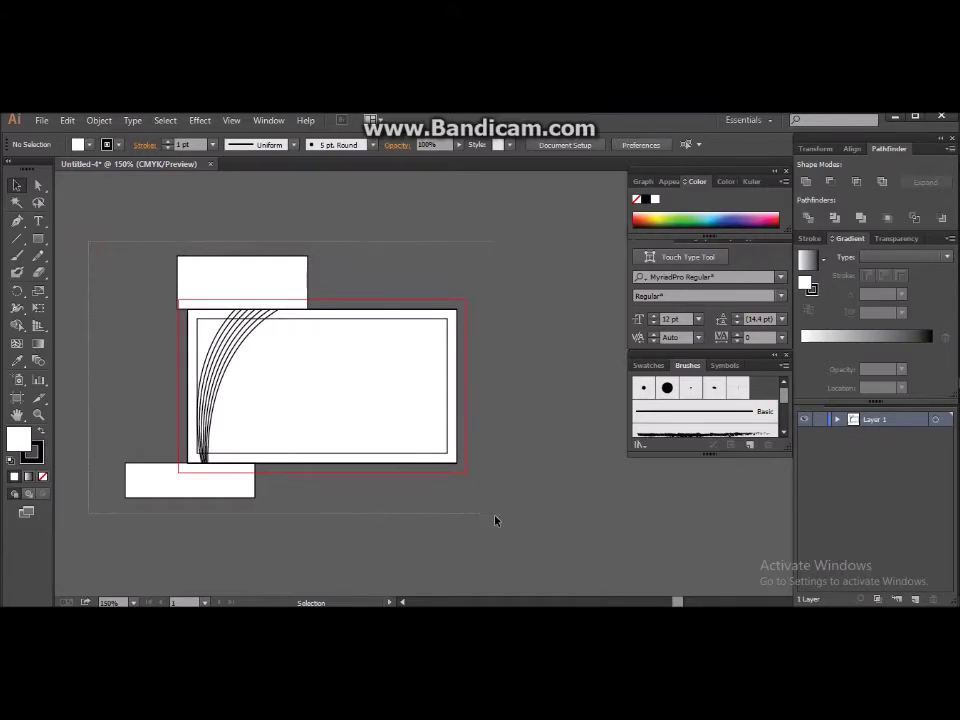
{"action": "key", "text": "ctrl+a"}
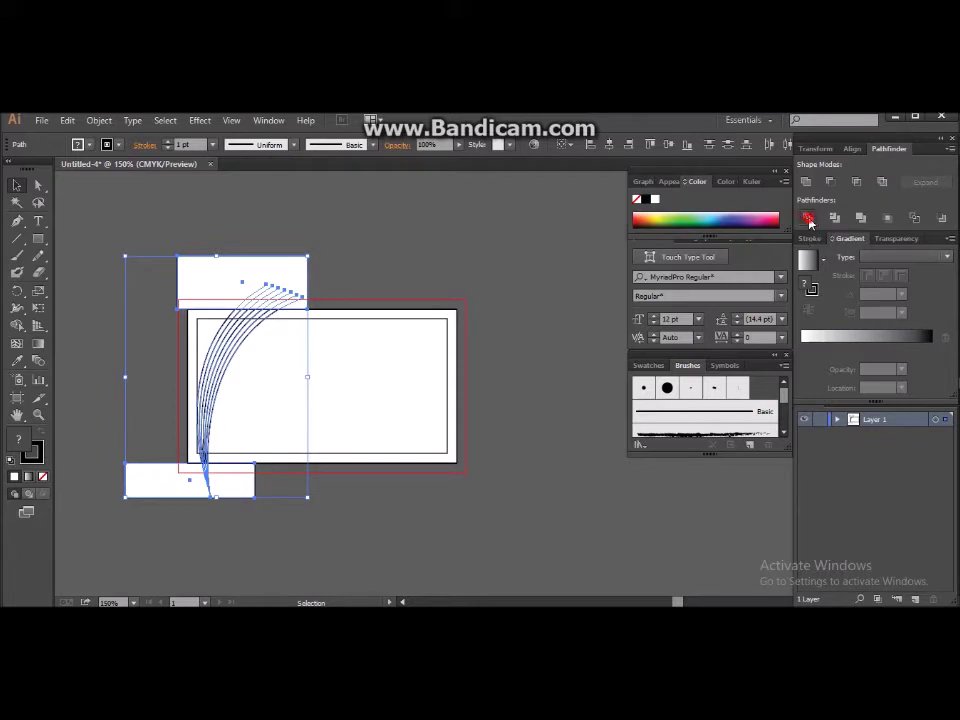
{"action": "left_click", "coordinate": [810, 218]}
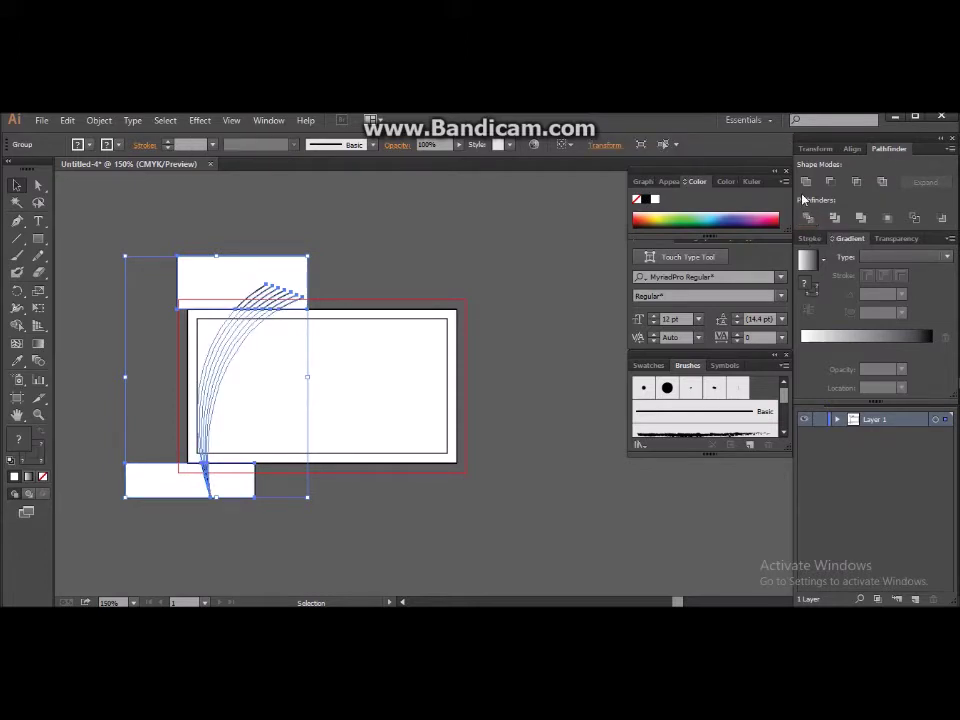
{"action": "right_click", "coordinate": [242, 283]}
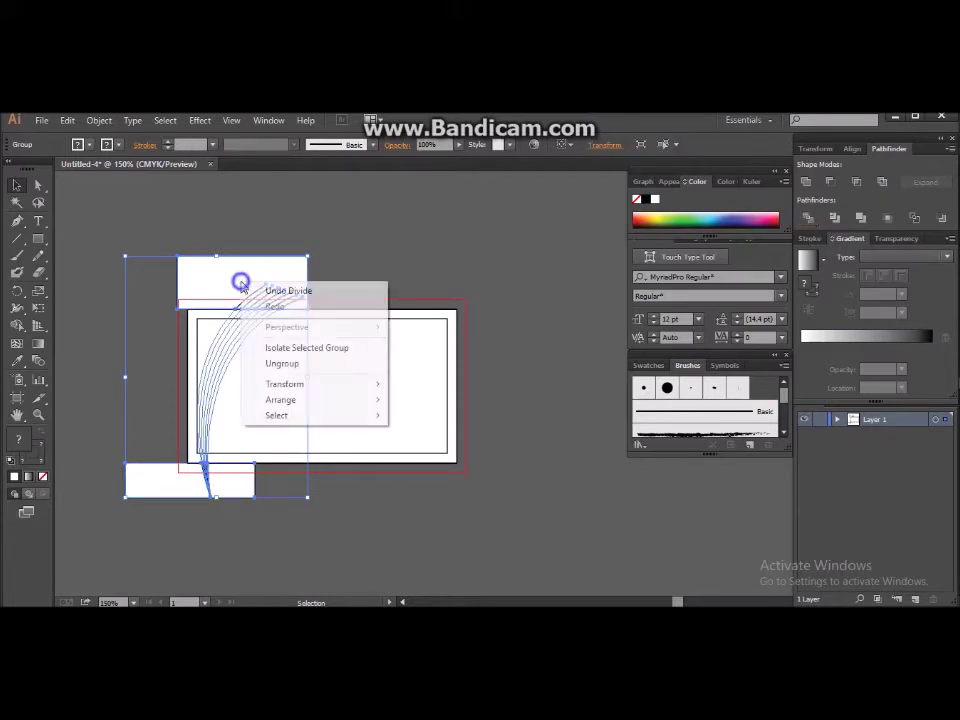
{"action": "left_click", "coordinate": [282, 364]}
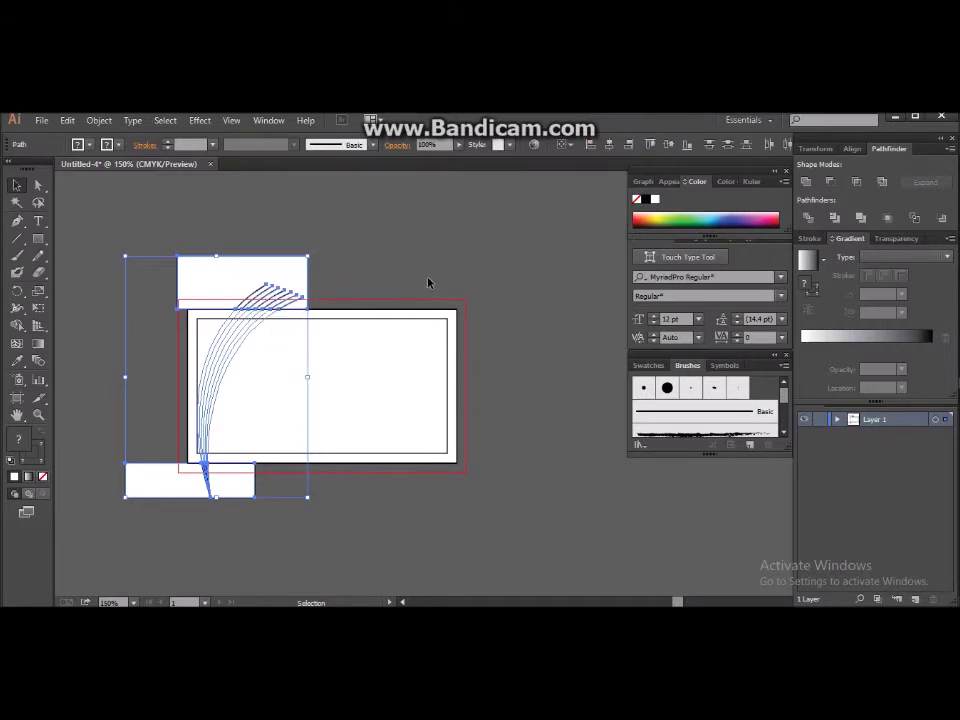
{"action": "key", "text": "Delete"}
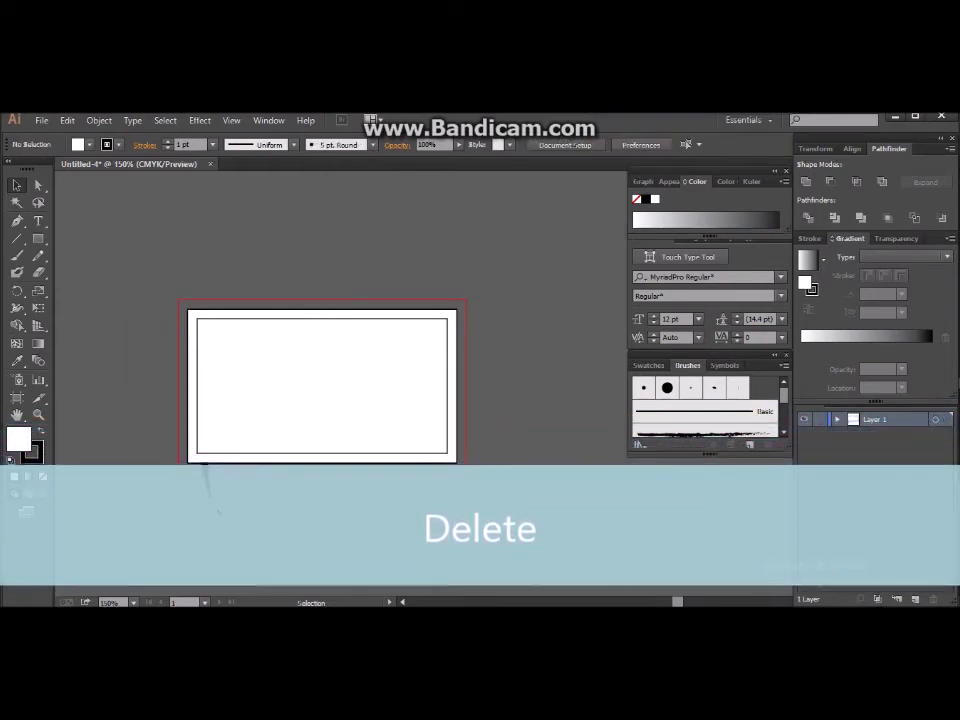
Restore the arc bands inside the card and fill them with a grey-to-white linear gradient
{"action": "left_click", "coordinate": [206, 478]}
{"action": "left_click", "coordinate": [274, 524]}
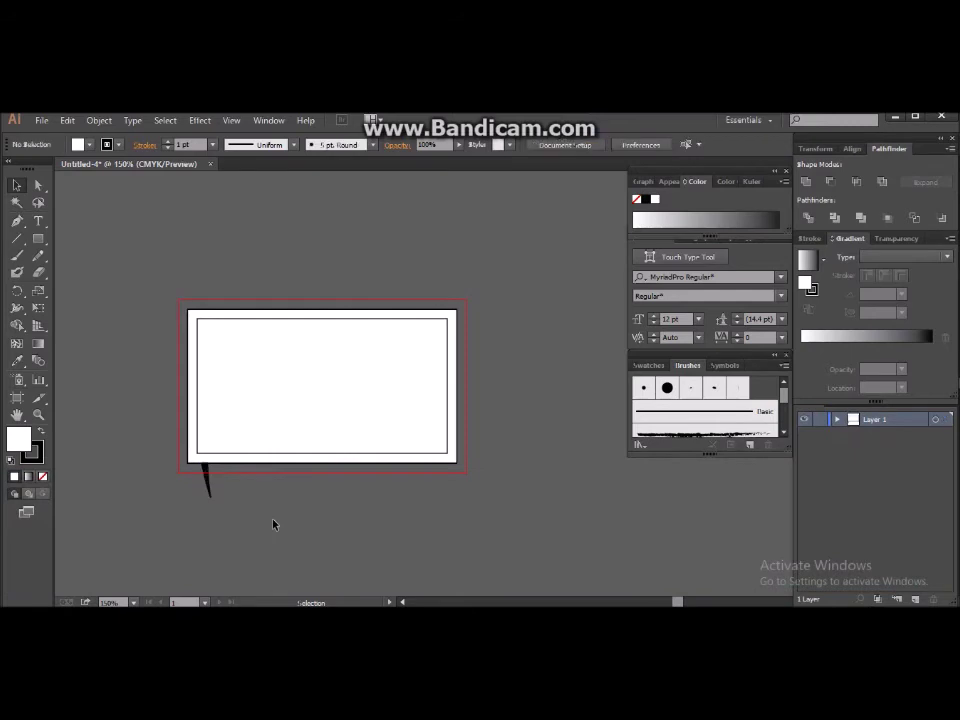
{"action": "key", "text": "ctrl+z"}
{"action": "key", "text": "ctrl+z"}
{"action": "key", "text": "ctrl+z"}
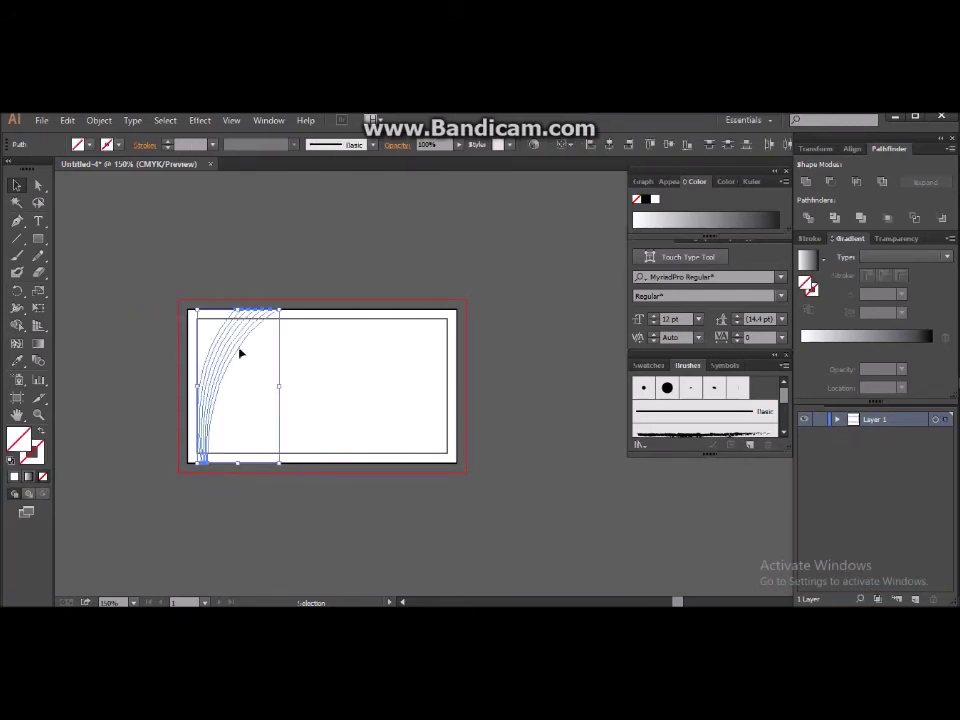
{"action": "left_click", "coordinate": [28, 477]}
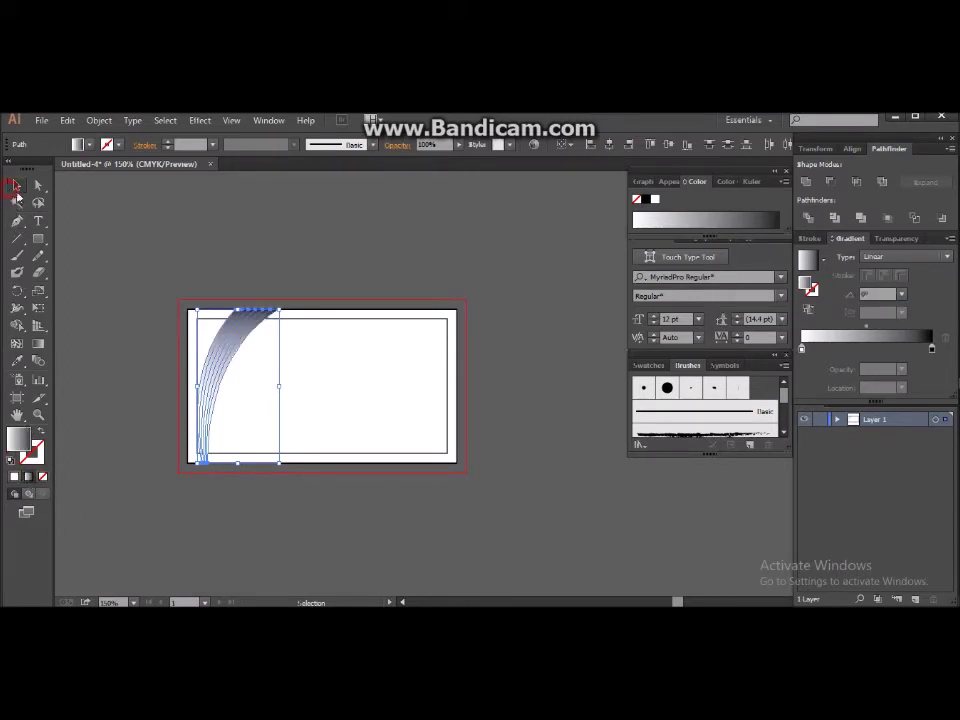
{"action": "left_click", "coordinate": [113, 234]}
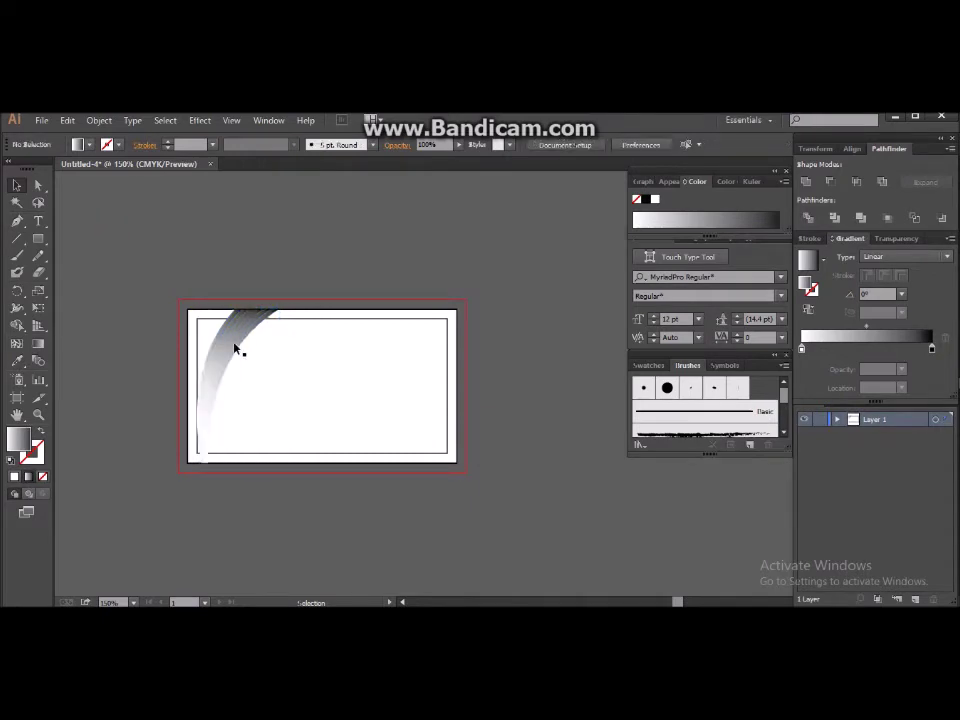
{"action": "scroll", "coordinate": [236, 348], "scroll_direction": "up", "scroll_amount": 2}
{"action": "scroll", "coordinate": [236, 348], "scroll_direction": "up", "scroll_amount": 2}
{"action": "scroll", "coordinate": [294, 432], "scroll_direction": "up", "scroll_amount": 1}
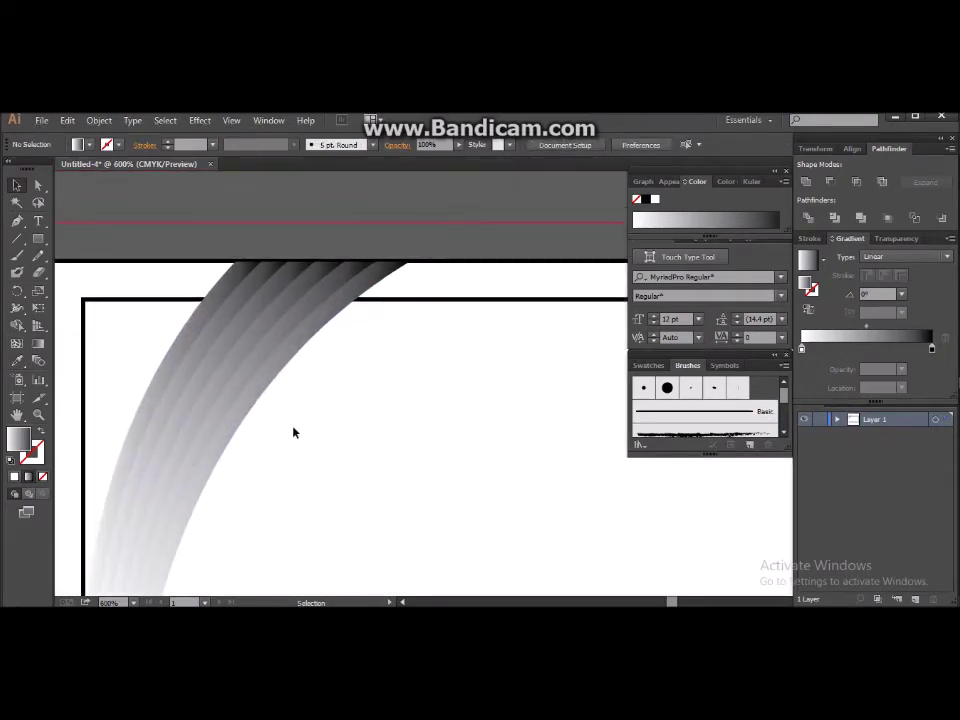
Set the outermost band's gradient stop to a CMYK navy/blue-violet
{"action": "scroll", "coordinate": [294, 432], "scroll_direction": "up", "scroll_amount": 1}
{"action": "left_click", "coordinate": [243, 309]}
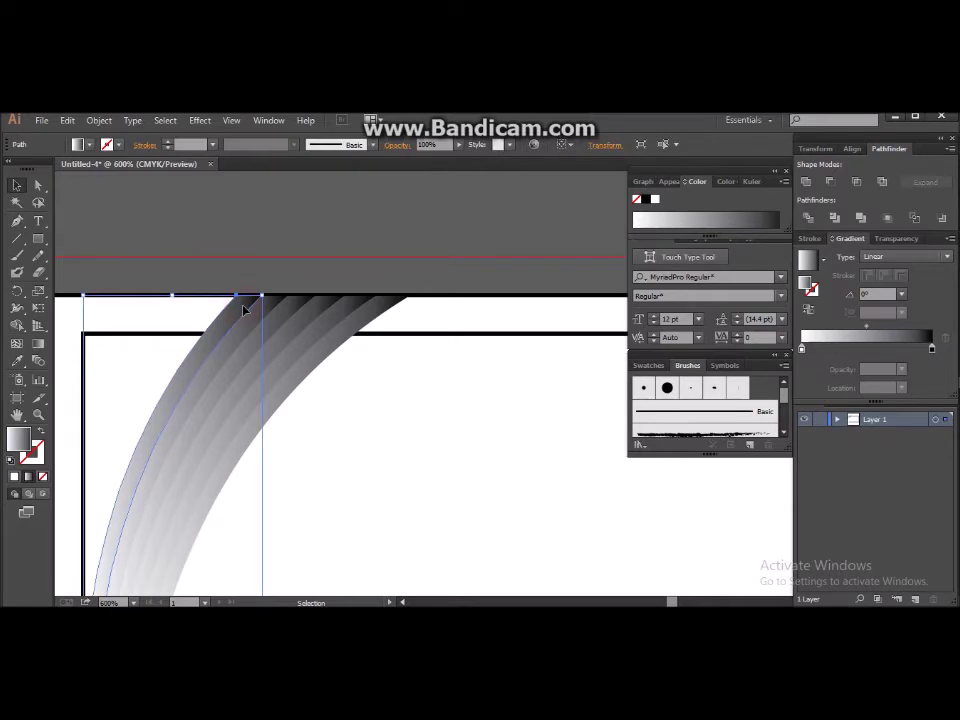
{"action": "double_click", "coordinate": [801, 348]}
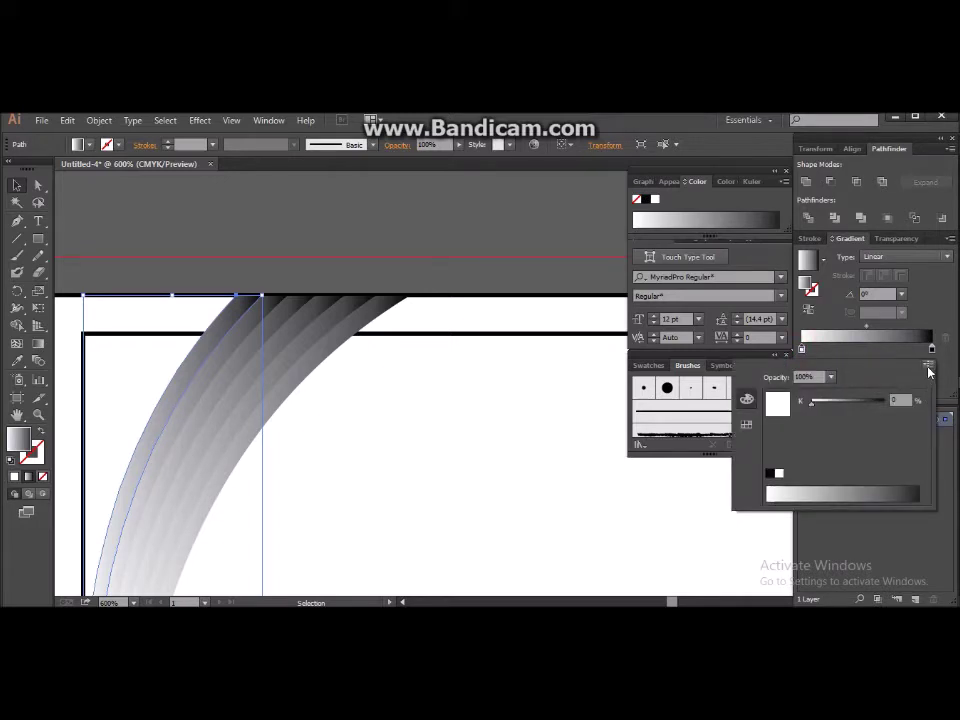
{"action": "left_click", "coordinate": [928, 366]}
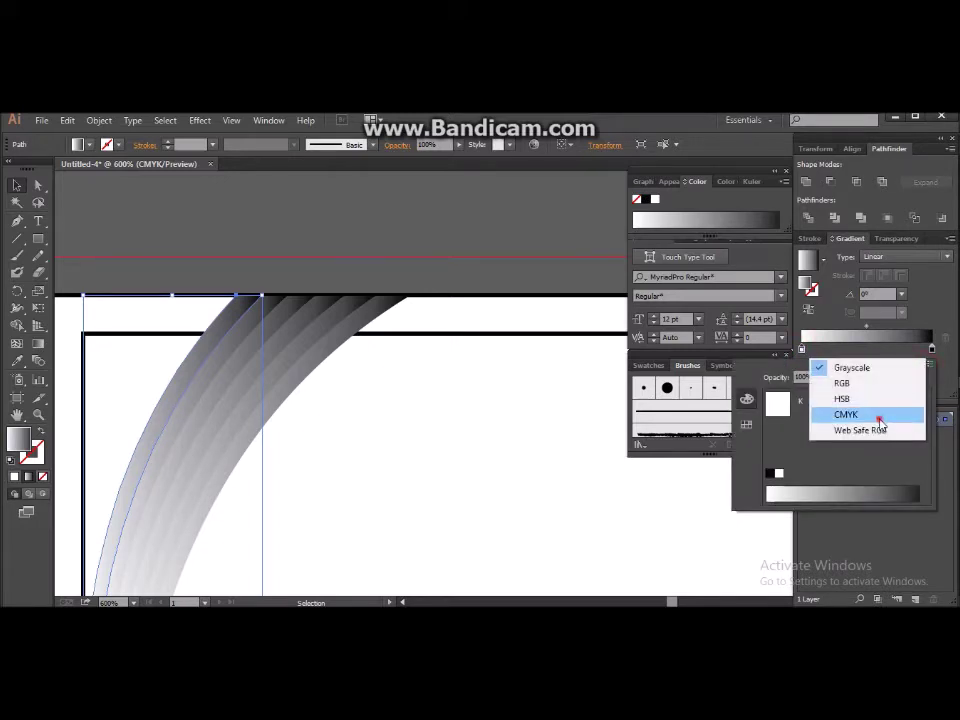
{"action": "left_click", "coordinate": [879, 421]}
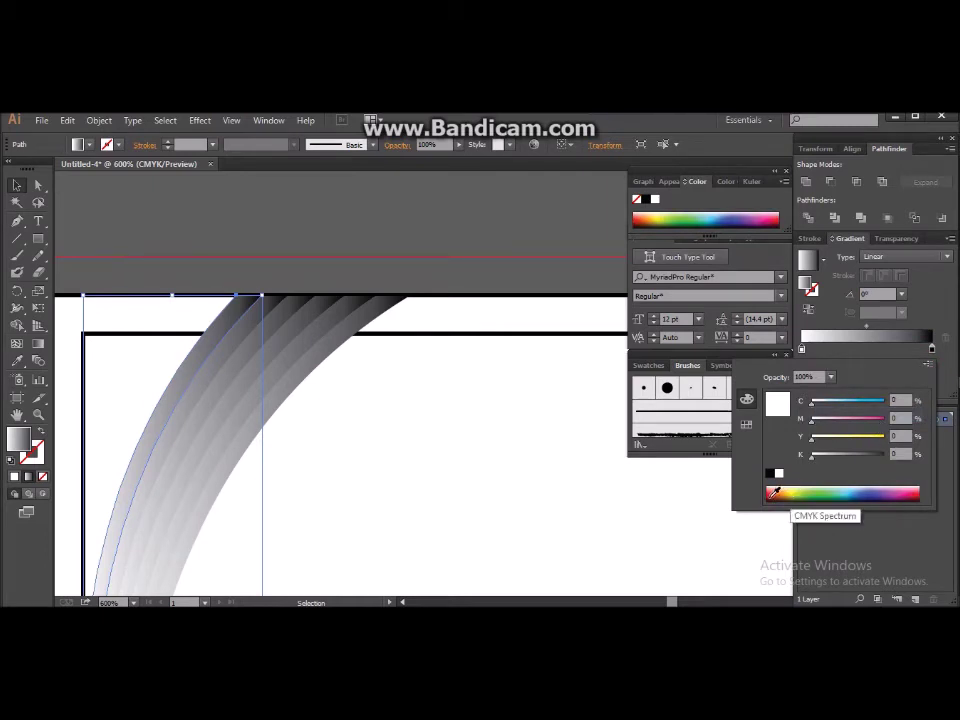
{"action": "left_click", "coordinate": [879, 491]}
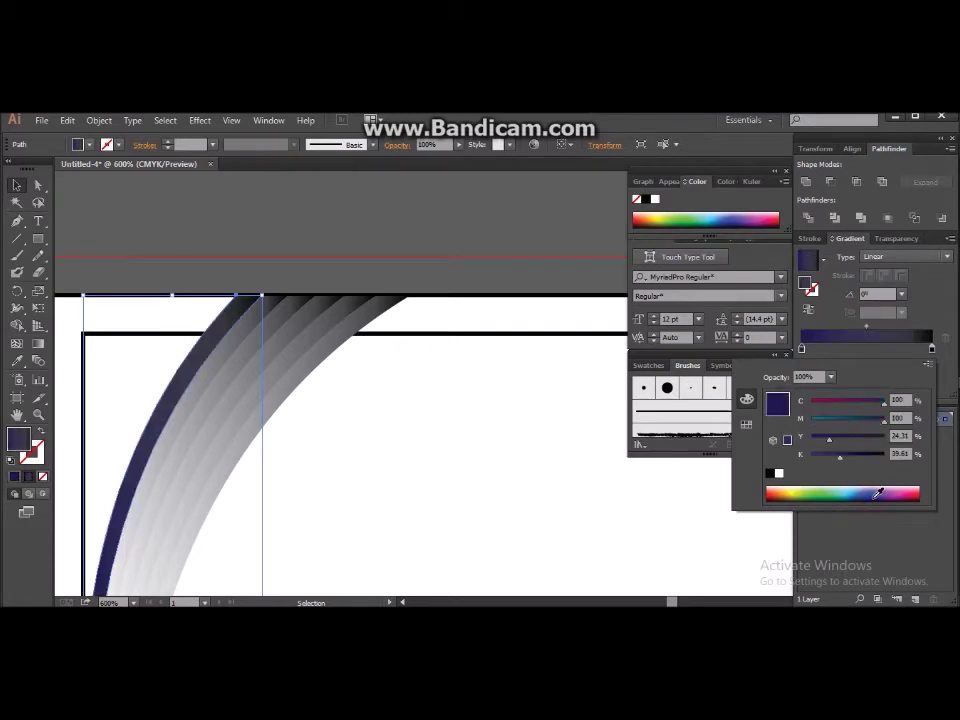
{"action": "left_click", "coordinate": [878, 489]}
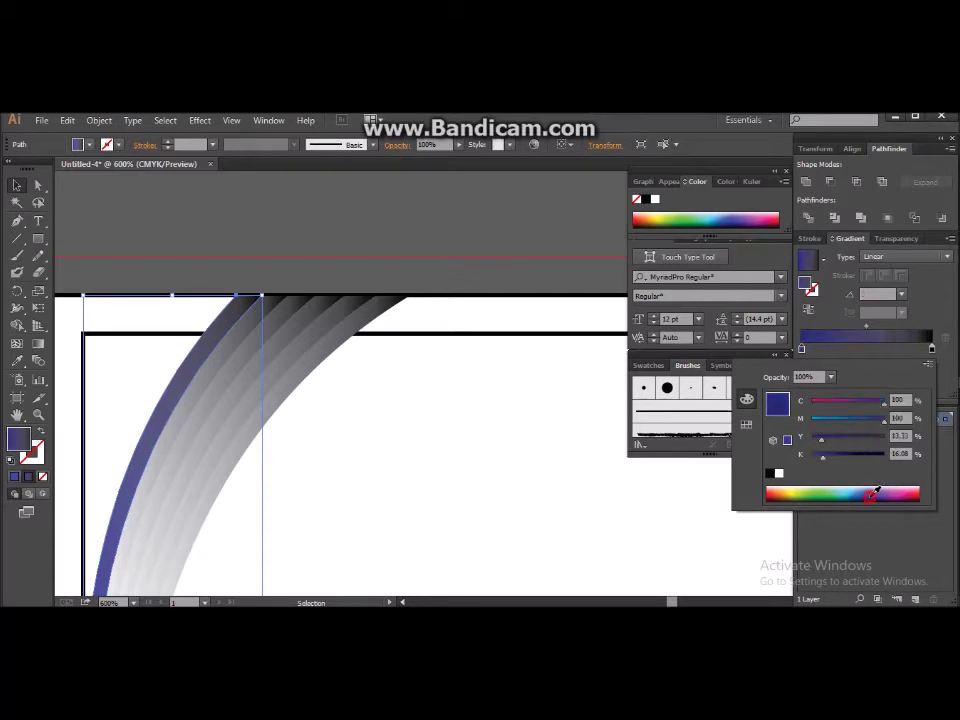
{"action": "left_click", "coordinate": [876, 491]}
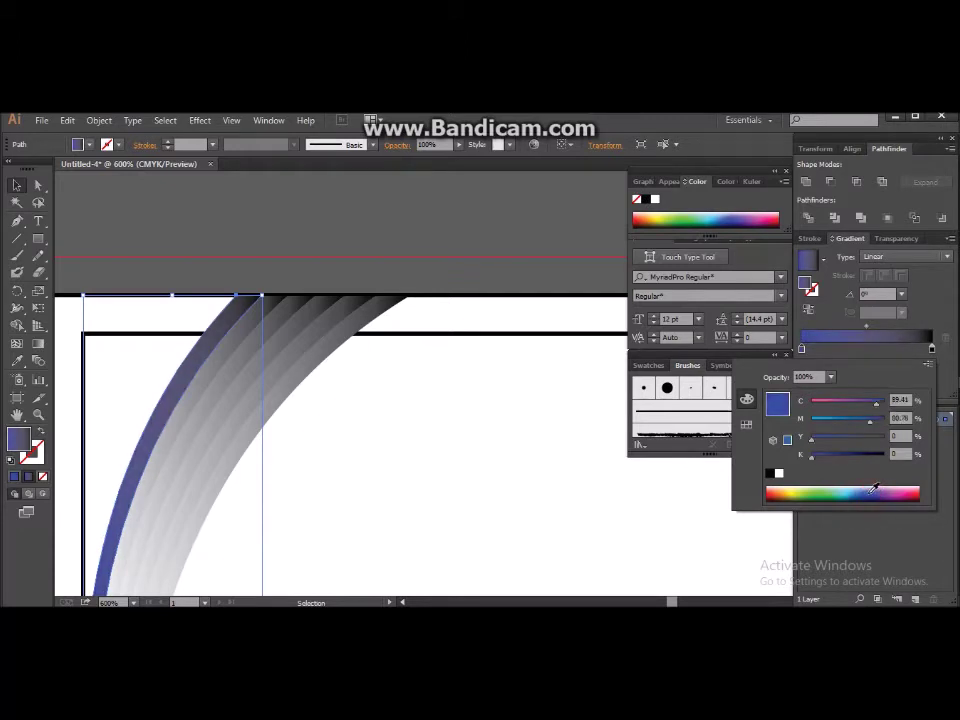
{"action": "left_click", "coordinate": [272, 304]}
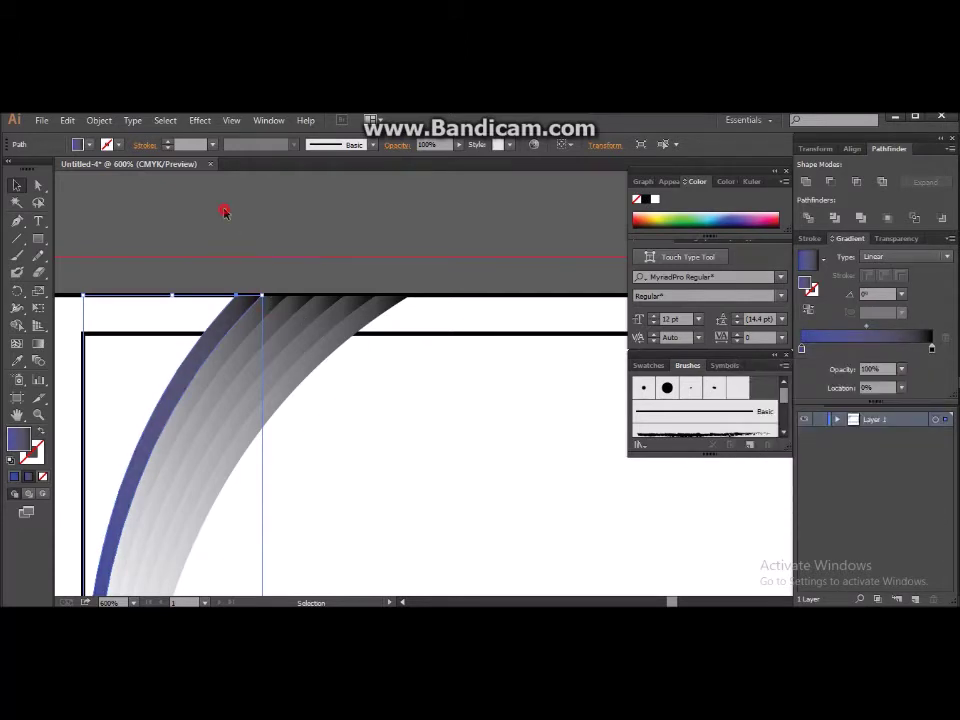
{"action": "left_click", "coordinate": [275, 302]}
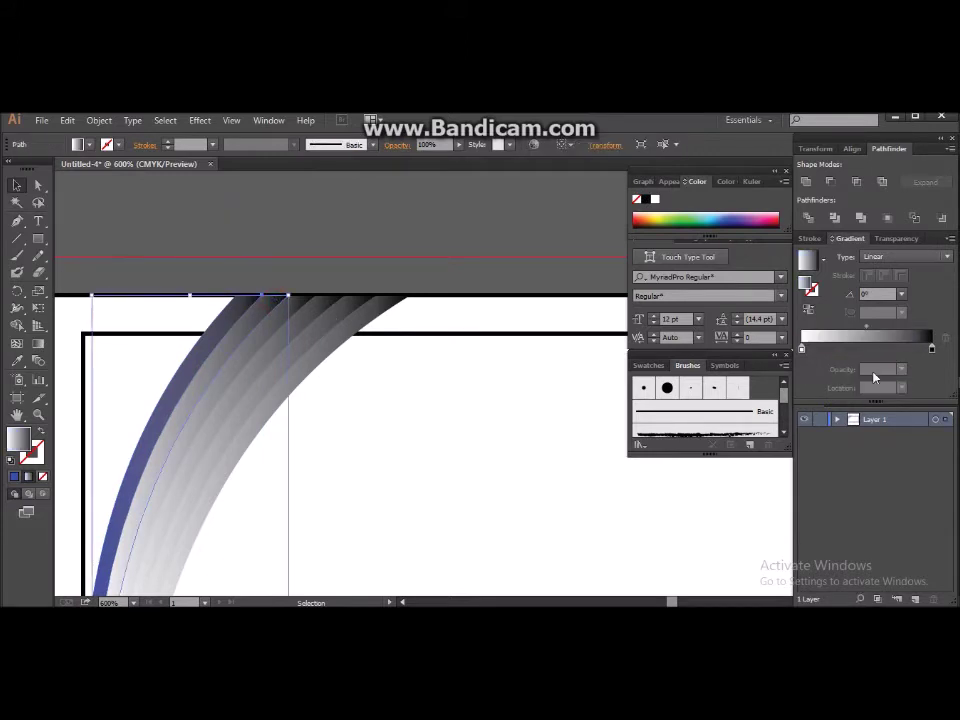
Make the second band's right gradient stop a CMYK light blue
{"action": "left_click", "coordinate": [933, 349]}
{"action": "double_click", "coordinate": [933, 349]}
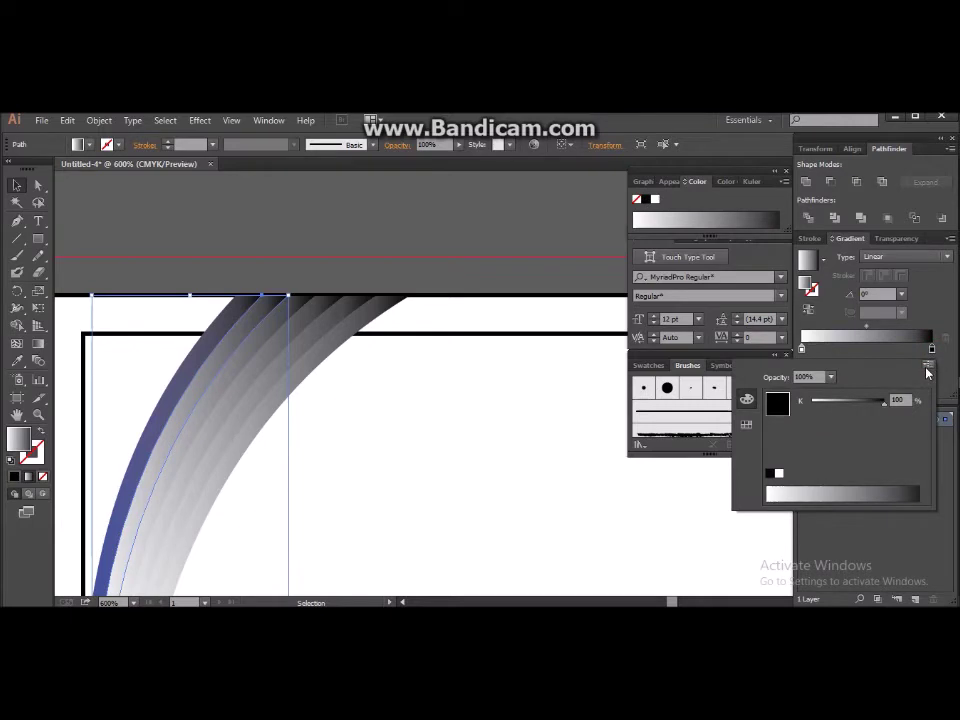
{"action": "left_click", "coordinate": [927, 366]}
{"action": "left_click", "coordinate": [872, 414]}
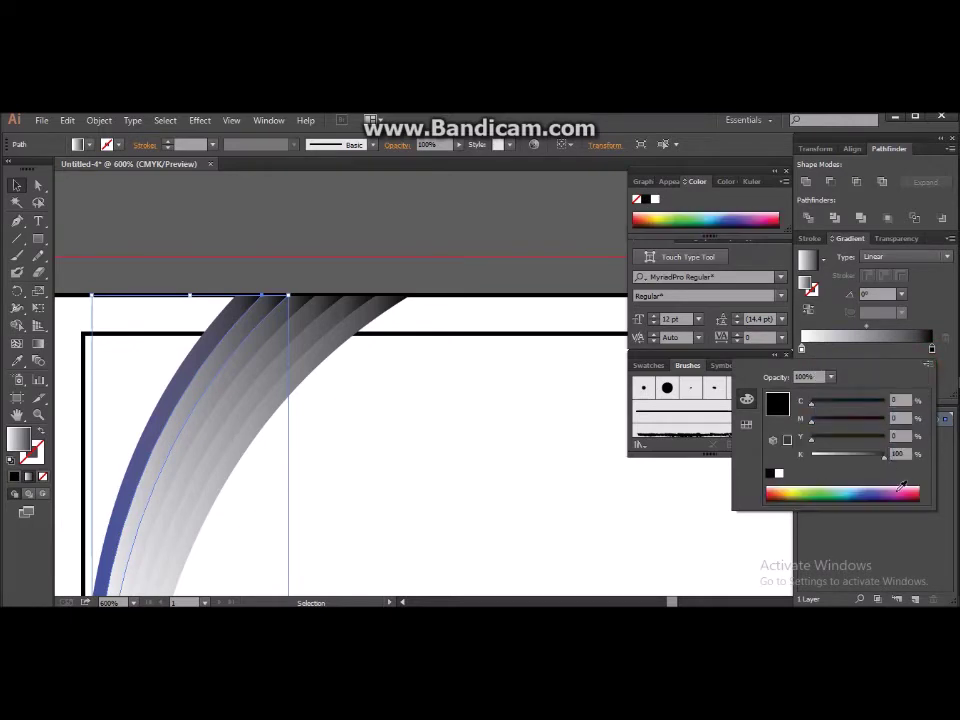
{"action": "left_click", "coordinate": [858, 487]}
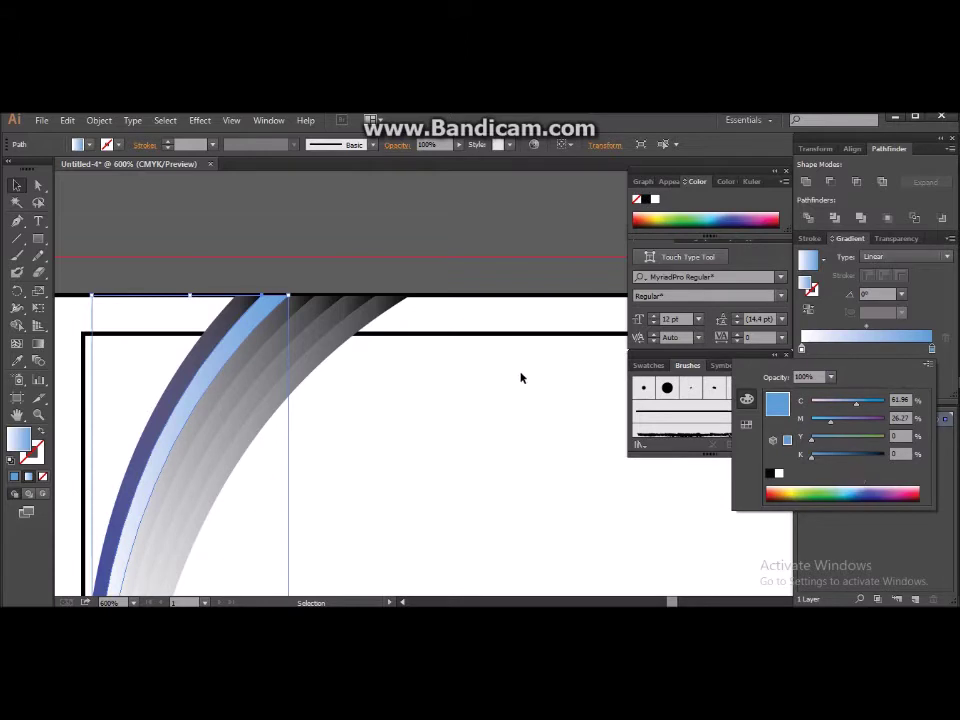
{"action": "left_click", "coordinate": [308, 301]}
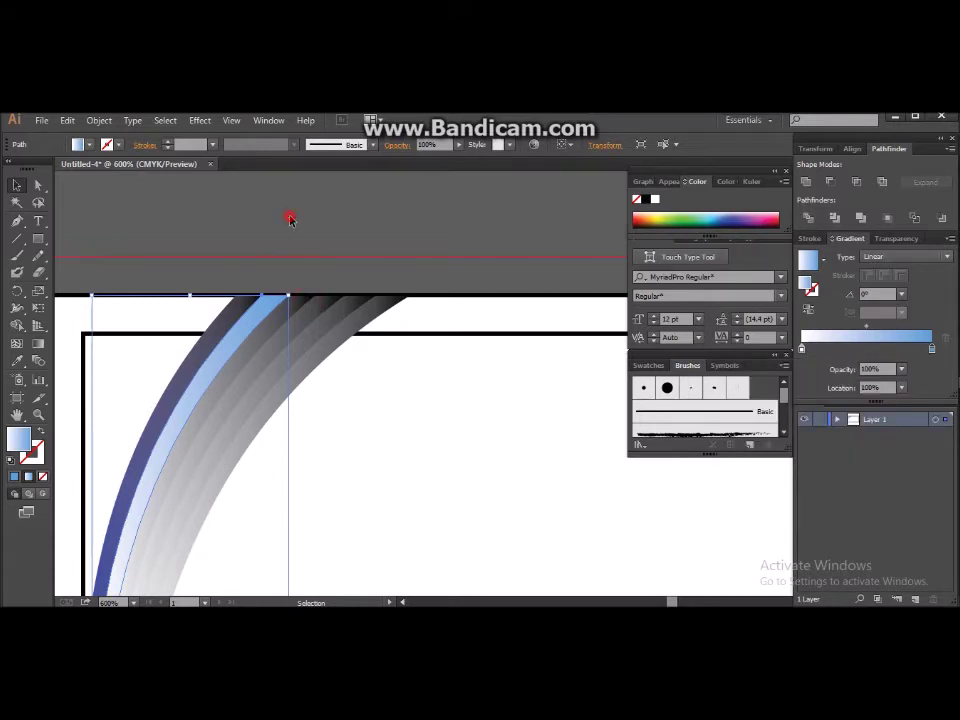
{"action": "left_click", "coordinate": [291, 219]}
Set the third band's gradient stop to a CMYK dark navy
{"action": "left_click", "coordinate": [308, 301]}
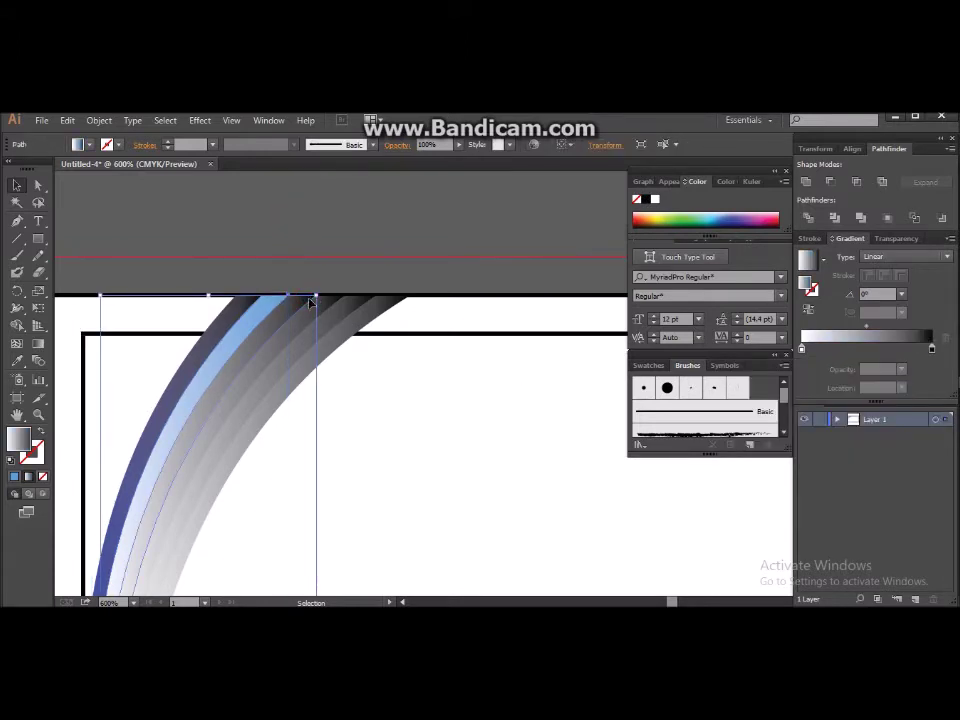
{"action": "double_click", "coordinate": [802, 348]}
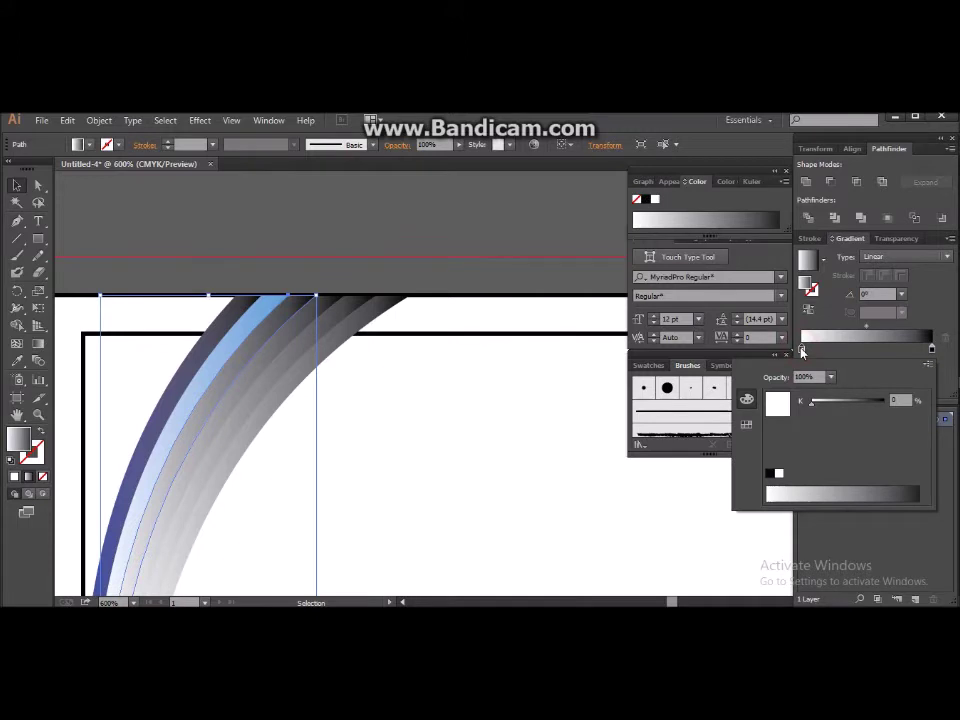
{"action": "left_click", "coordinate": [927, 365]}
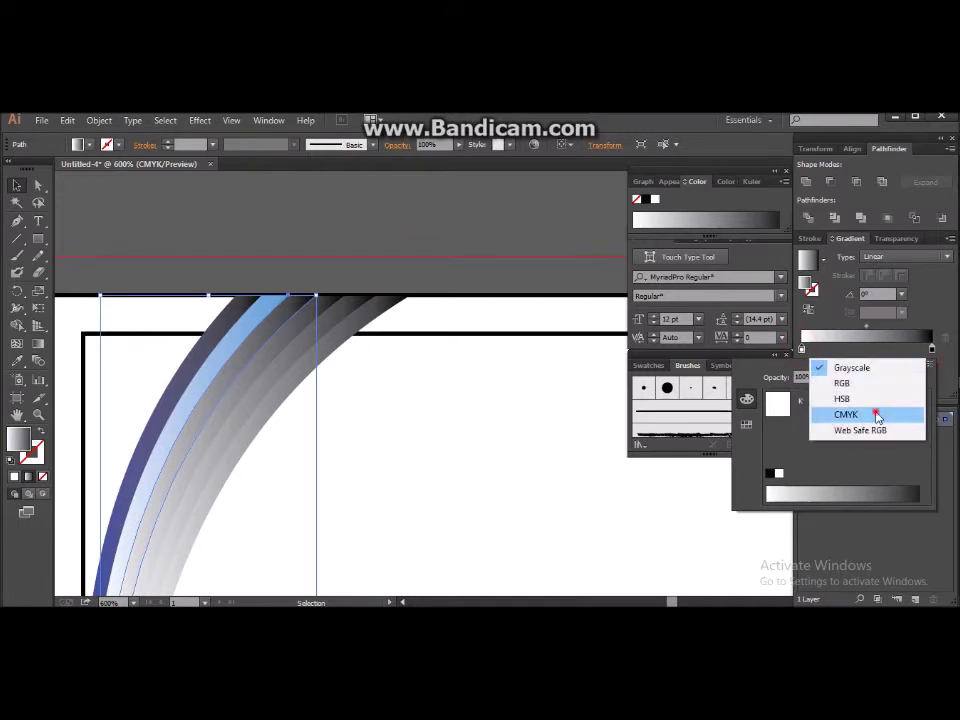
{"action": "left_click", "coordinate": [877, 416]}
{"action": "left_click", "coordinate": [878, 492]}
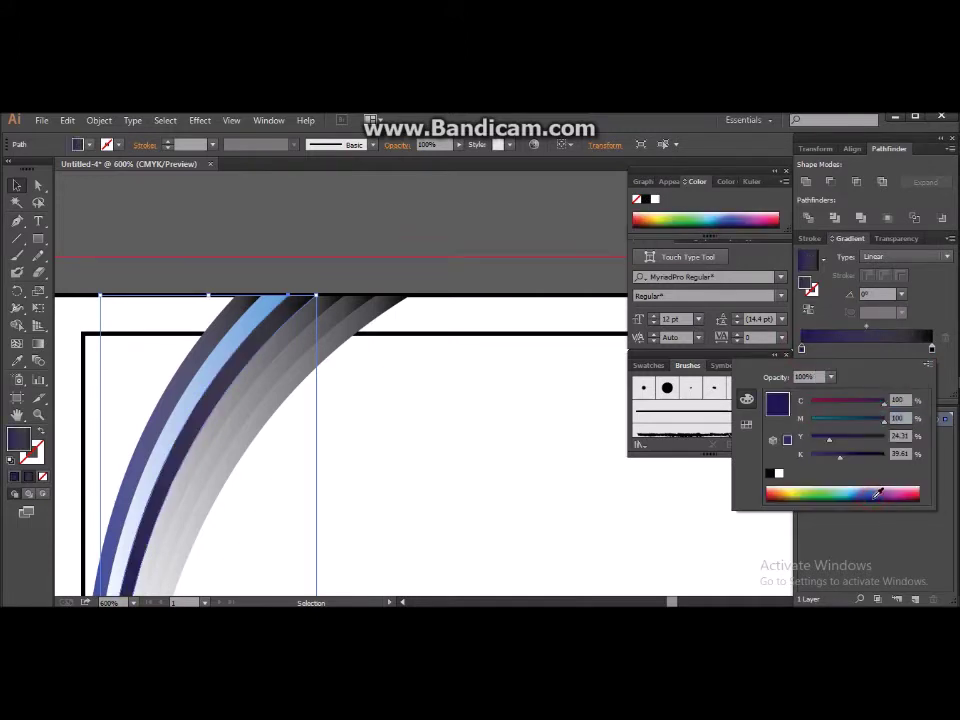
{"action": "left_click", "coordinate": [330, 300]}
{"action": "left_click", "coordinate": [338, 306]}
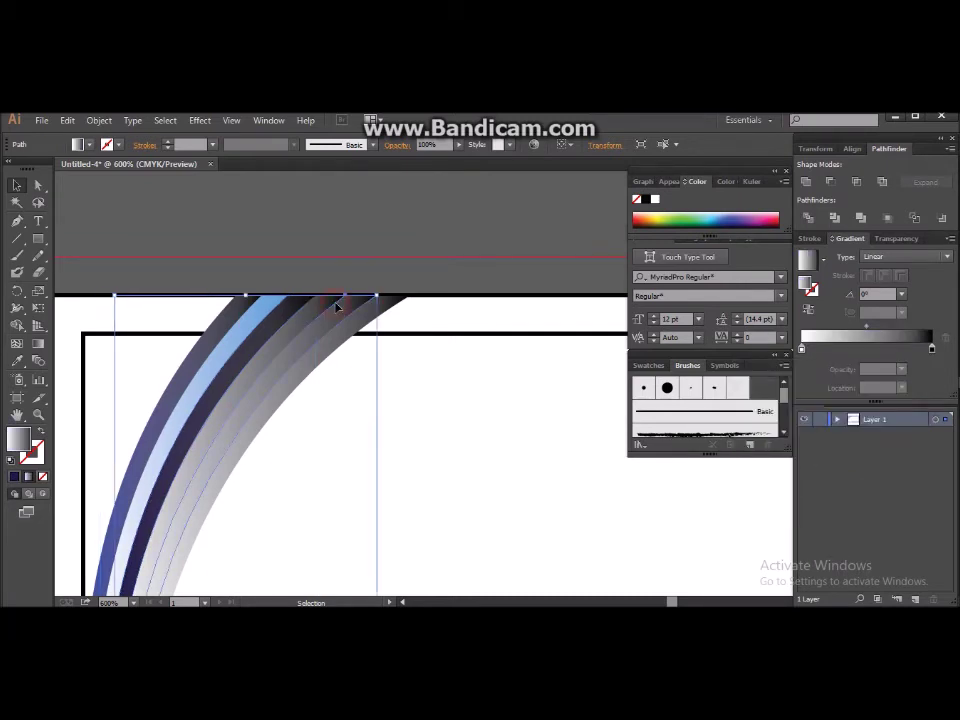
Make the next band's right gradient stop a CMYK blue
{"action": "left_click", "coordinate": [334, 297]}
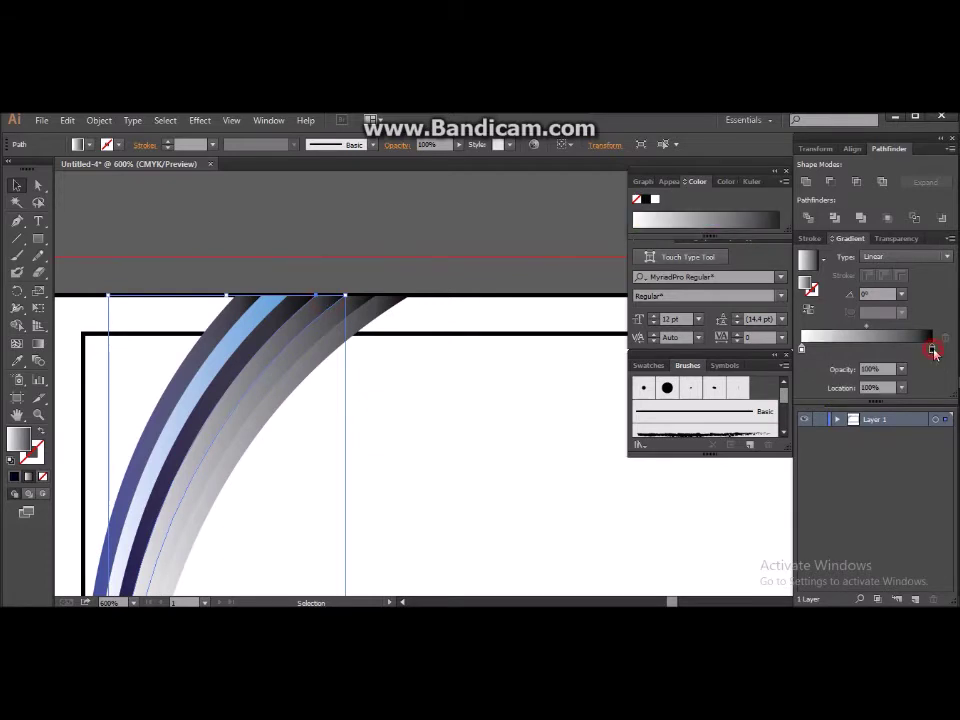
{"action": "double_click", "coordinate": [932, 350]}
{"action": "left_click", "coordinate": [924, 370]}
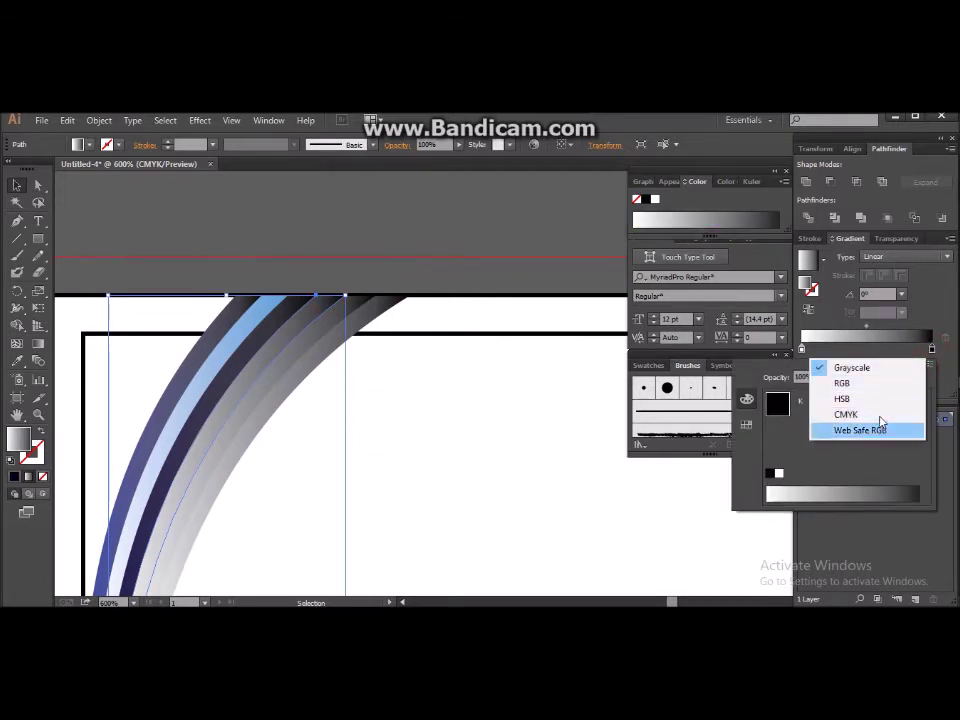
{"action": "left_click", "coordinate": [846, 414]}
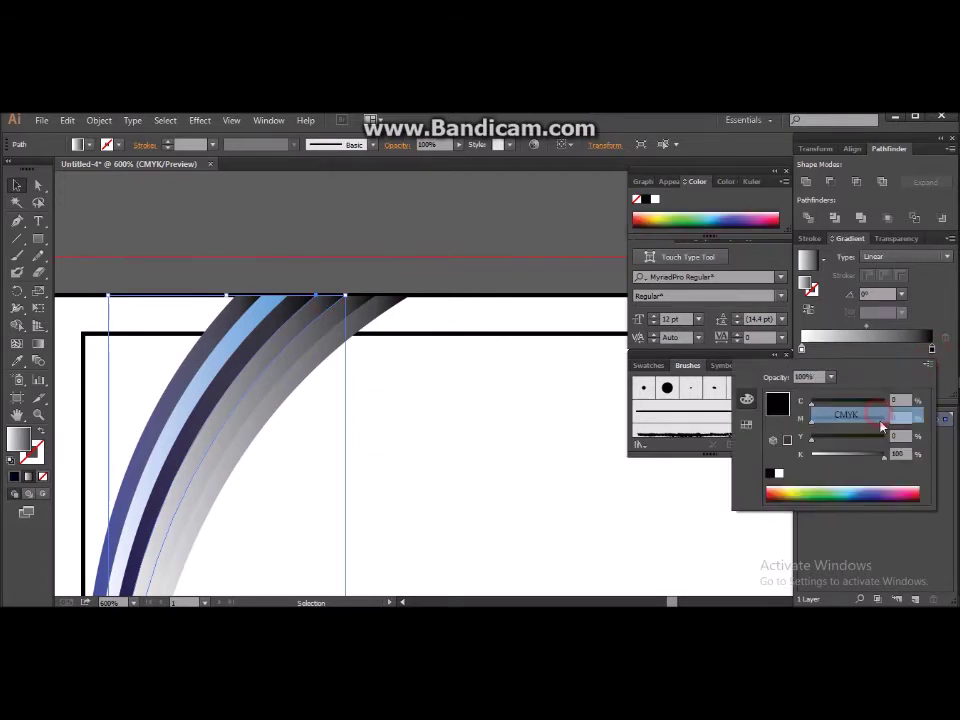
{"action": "left_click", "coordinate": [858, 486]}
{"action": "left_click", "coordinate": [388, 221]}
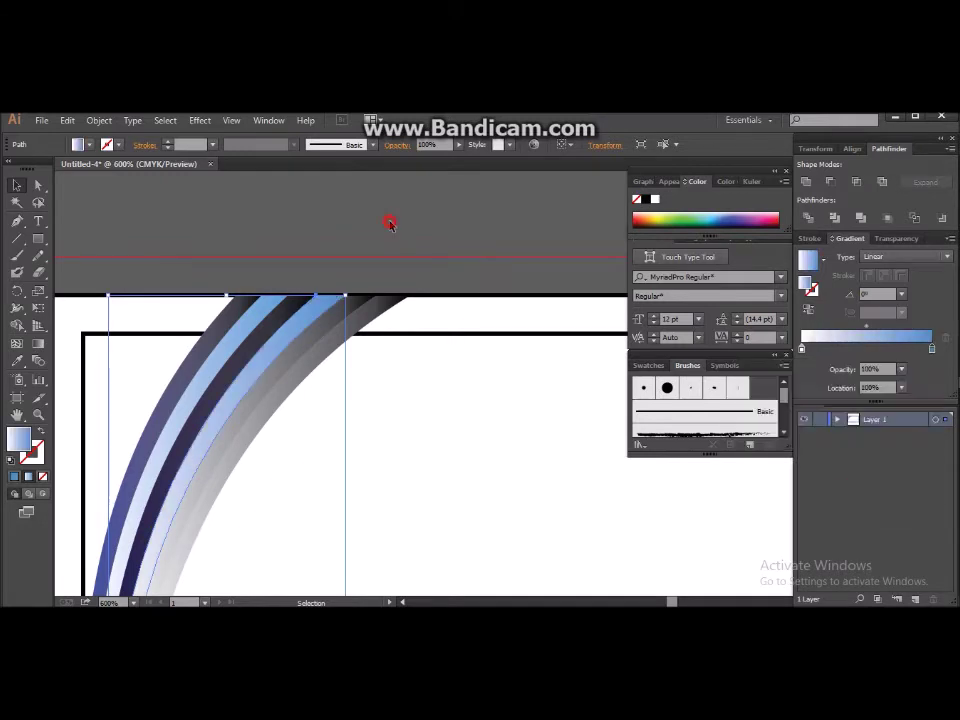
Set another band's left gradient stop to a CMYK blue-violet
{"action": "left_click", "coordinate": [377, 274]}
{"action": "left_click", "coordinate": [368, 306]}
{"action": "left_click", "coordinate": [378, 273]}
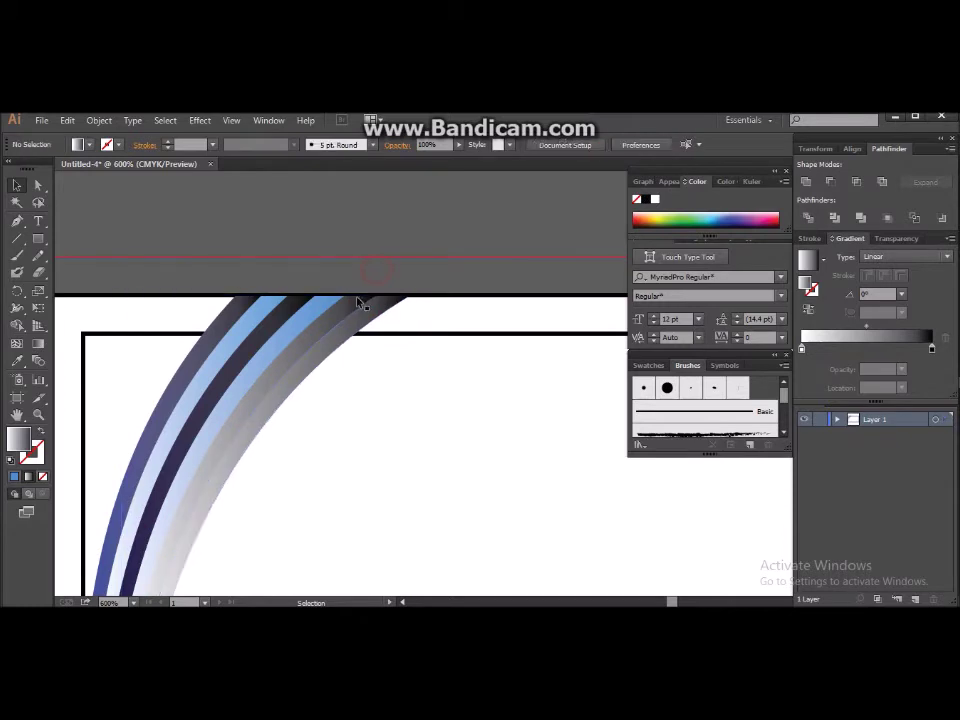
{"action": "left_click", "coordinate": [365, 300]}
{"action": "left_click", "coordinate": [800, 347]}
{"action": "double_click", "coordinate": [801, 348]}
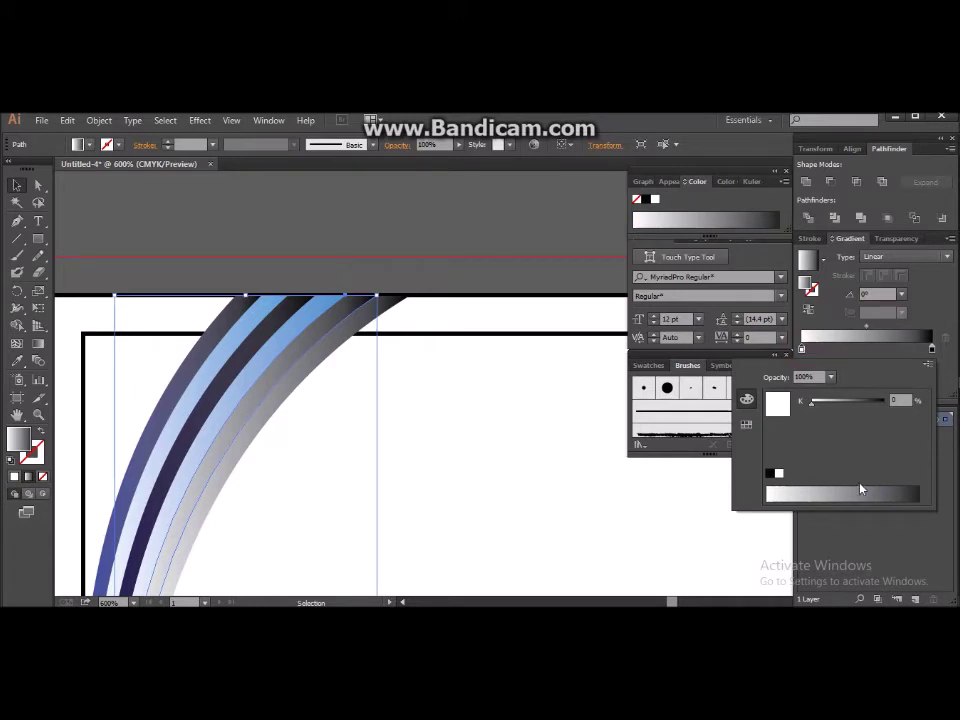
{"action": "left_click", "coordinate": [926, 368]}
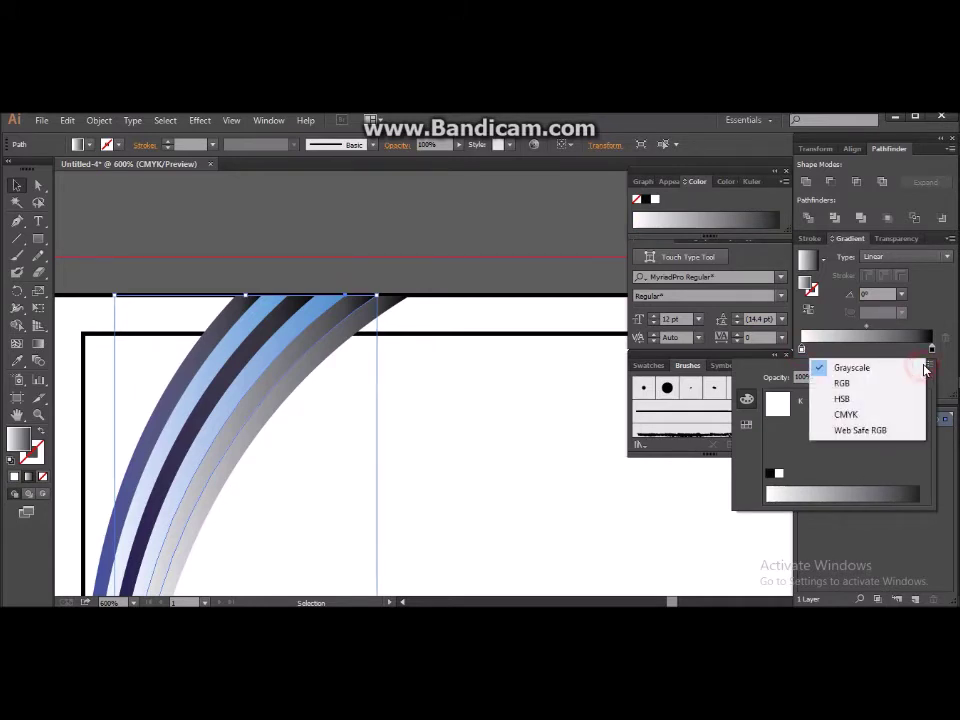
{"action": "left_click", "coordinate": [878, 413]}
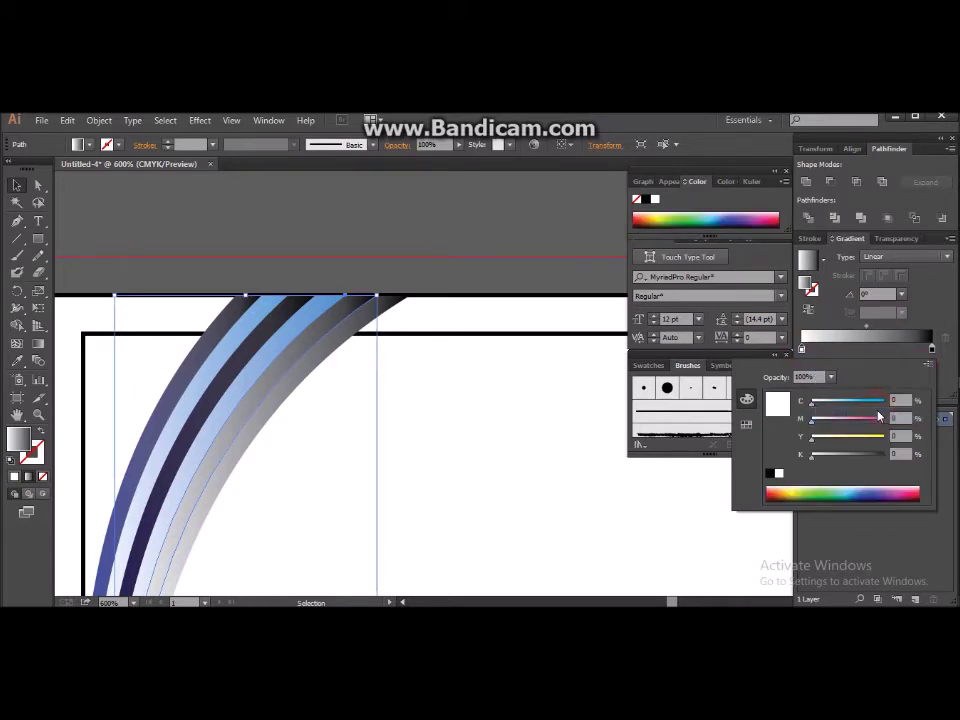
{"action": "left_click", "coordinate": [878, 488]}
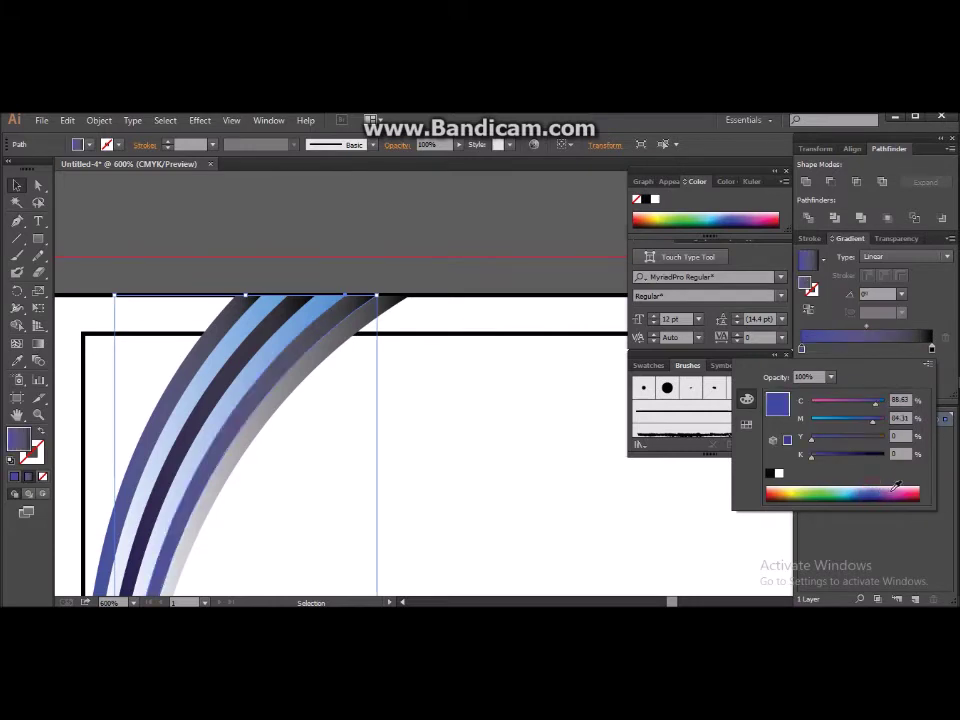
{"action": "left_click", "coordinate": [392, 242]}
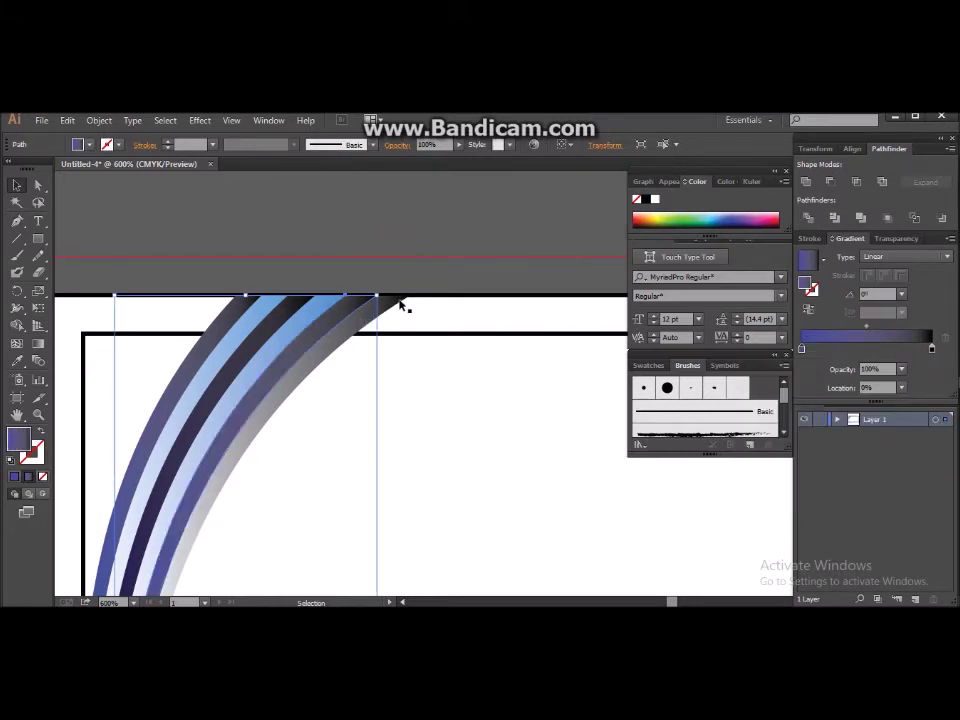
Turn the last grey-to-white band's gradient stop CMYK blue, then deselect the stripes
{"action": "left_click", "coordinate": [399, 300]}
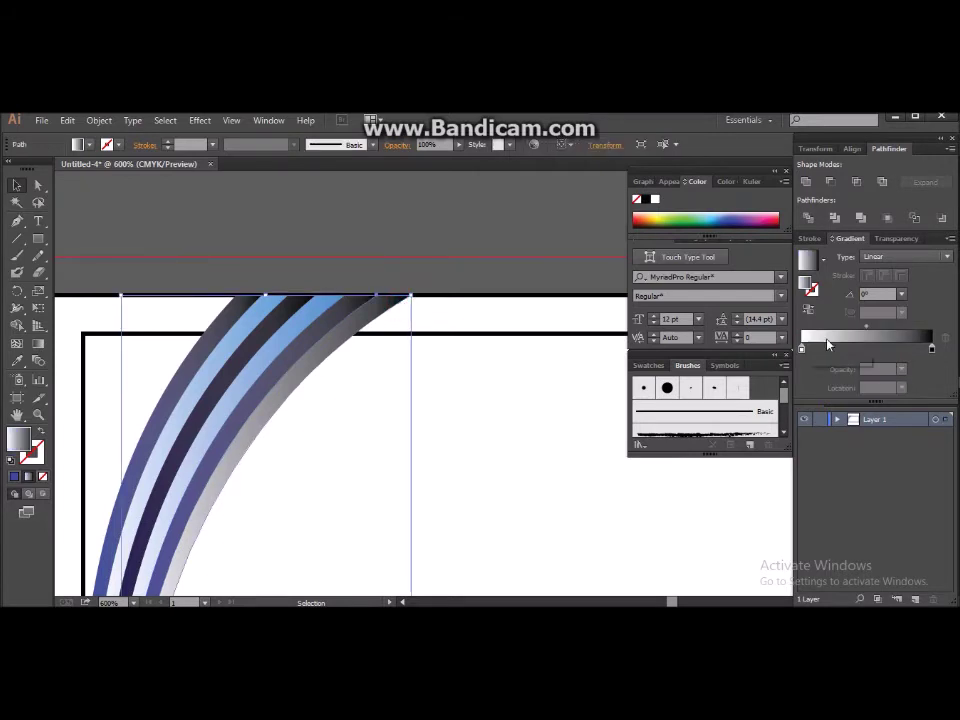
{"action": "double_click", "coordinate": [932, 350]}
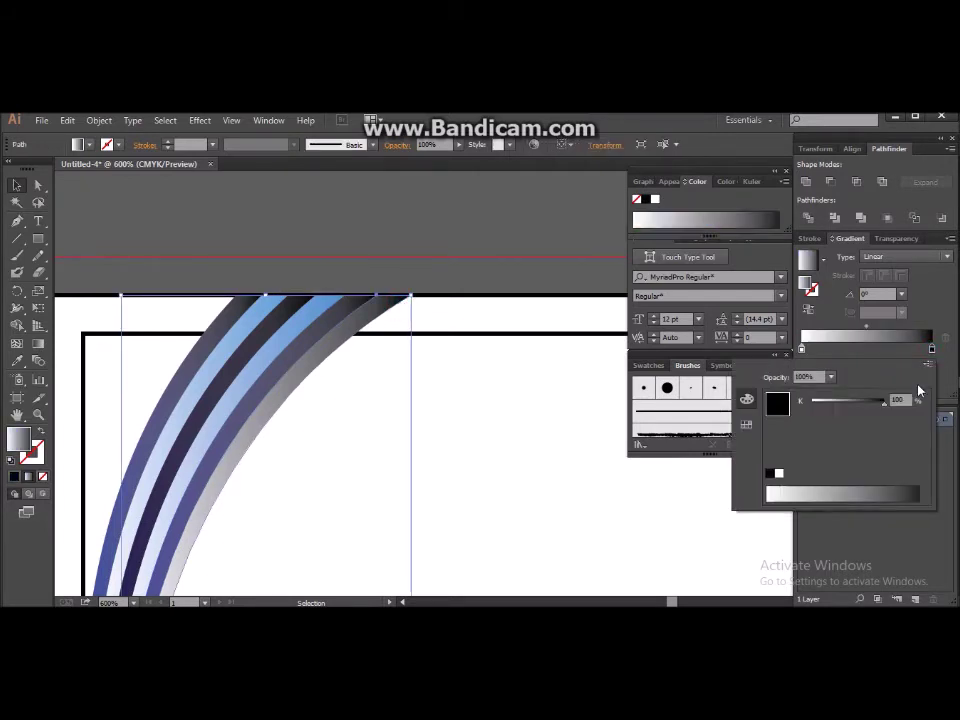
{"action": "left_click", "coordinate": [927, 368]}
{"action": "left_click", "coordinate": [846, 414]}
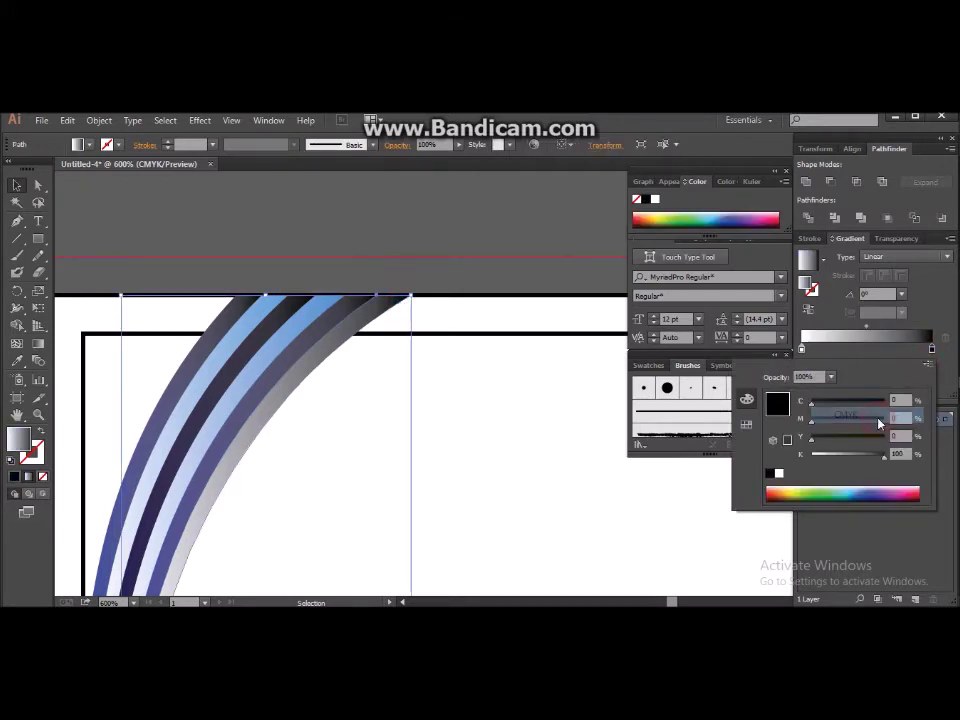
{"action": "left_click", "coordinate": [857, 488]}
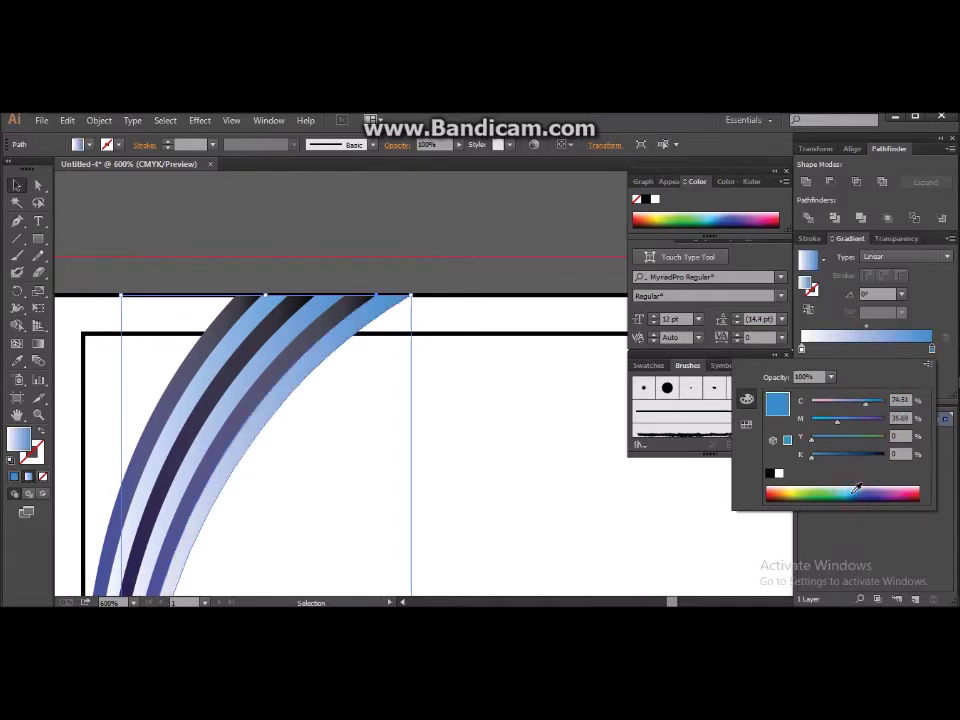
{"action": "left_click", "coordinate": [300, 194]}
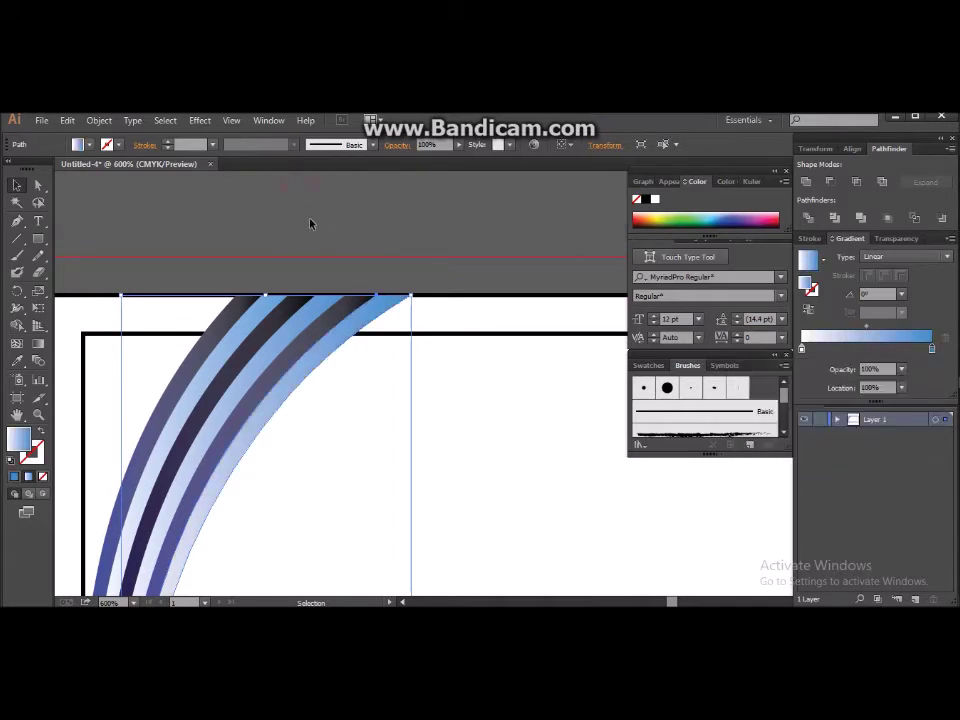
{"action": "left_click", "coordinate": [310, 223]}
{"action": "scroll", "coordinate": [325, 240], "scroll_direction": "down", "scroll_amount": 3}
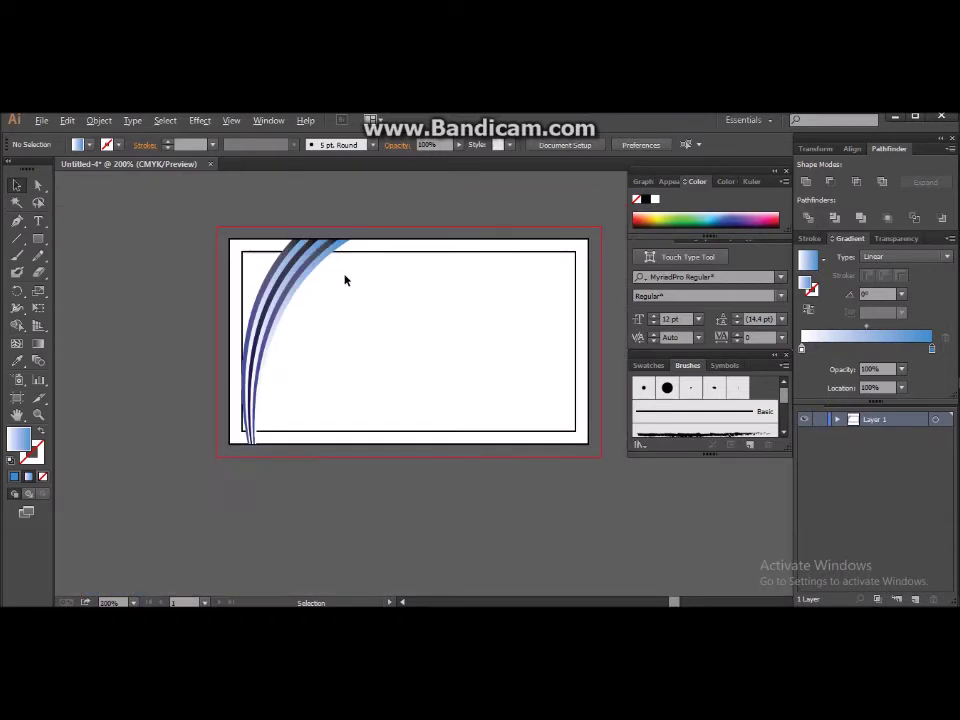
Unlock all locked objects on the card with Object > Unlock All
{"action": "scroll", "coordinate": [354, 309], "scroll_direction": "up", "scroll_amount": 1}
{"action": "scroll", "coordinate": [354, 309], "scroll_direction": "down", "scroll_amount": 1}
{"action": "left_click_drag", "start_coordinate": [191, 242], "coordinate": [386, 508]}
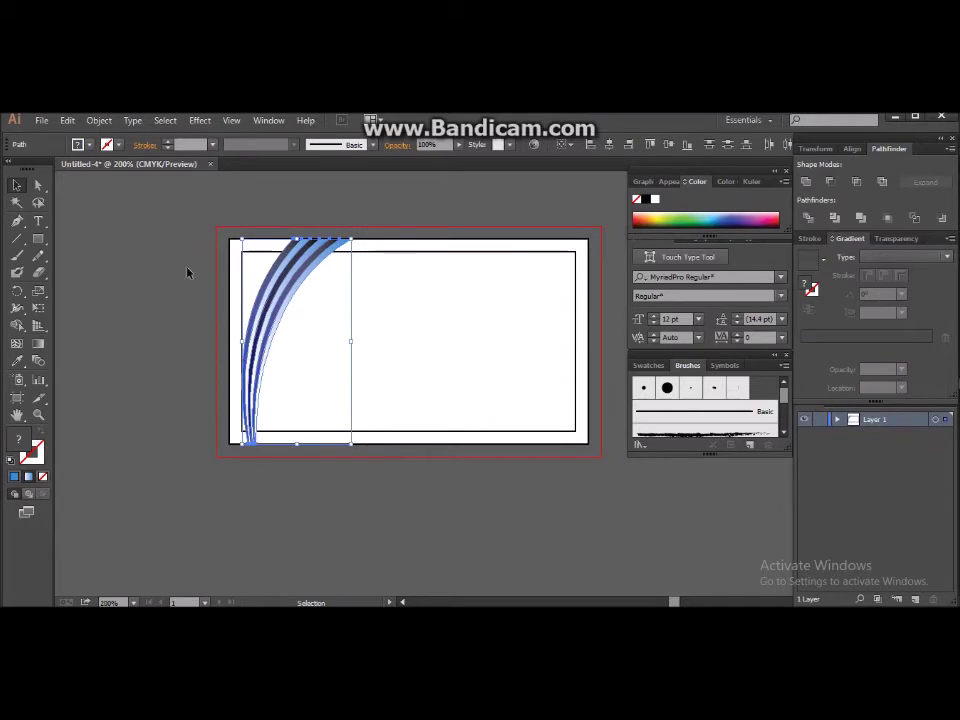
{"action": "left_click", "coordinate": [180, 257]}
{"action": "left_click_drag", "start_coordinate": [214, 208], "coordinate": [535, 507]}
{"action": "left_click", "coordinate": [531, 503]}
{"action": "left_click", "coordinate": [99, 120]}
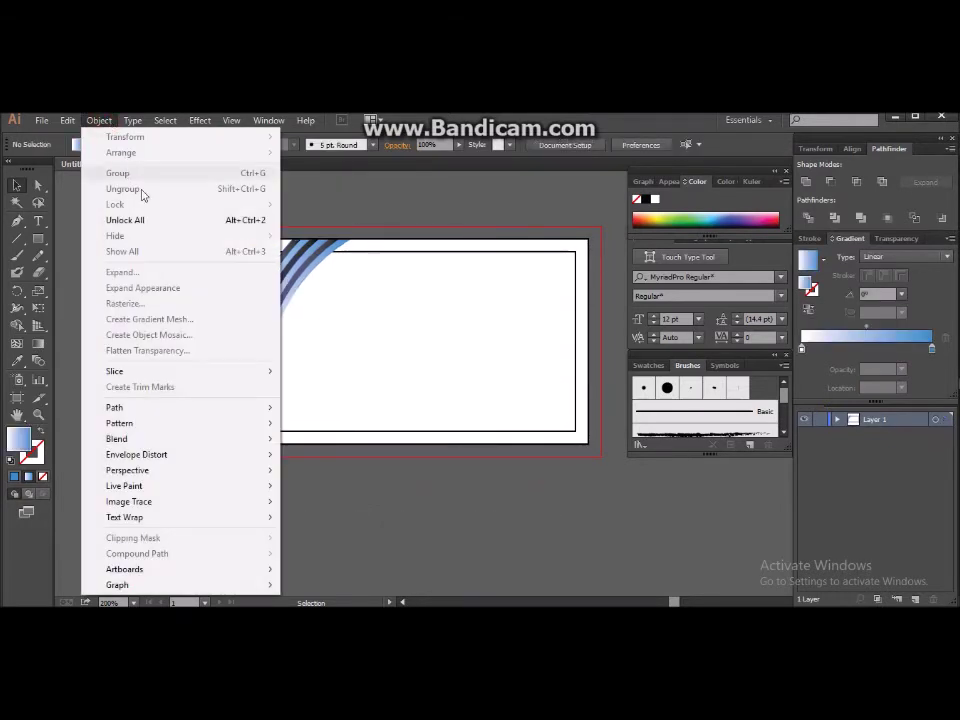
{"action": "left_click", "coordinate": [150, 222]}
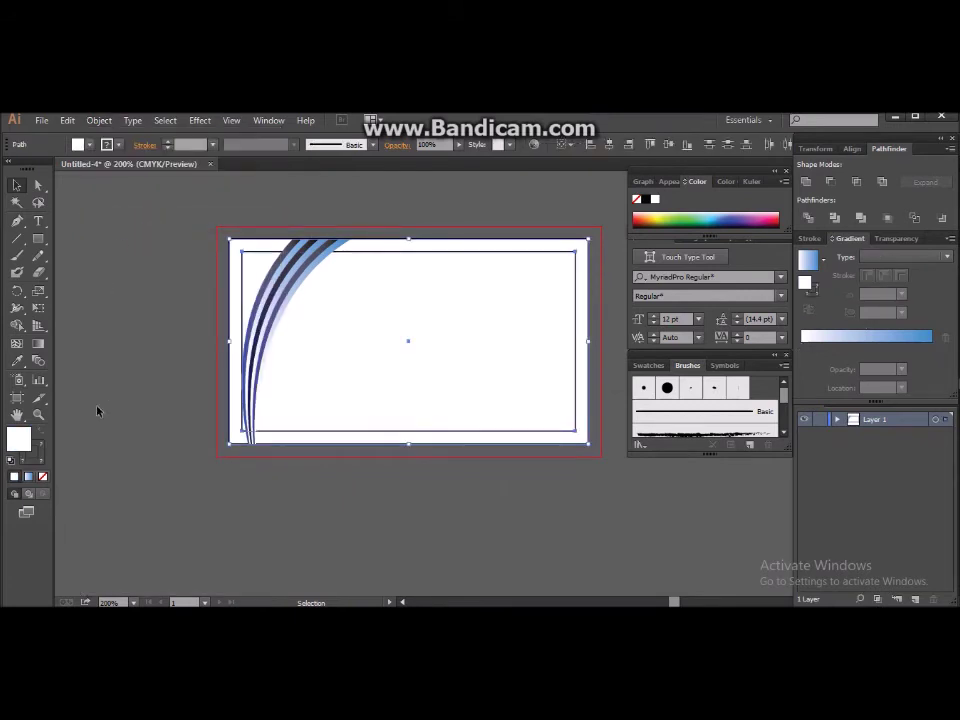
Check the fill colour chooser and close it without changes
{"action": "left_click", "coordinate": [44, 454]}
{"action": "double_click", "coordinate": [42, 452]}
{"action": "left_click", "coordinate": [727, 404]}
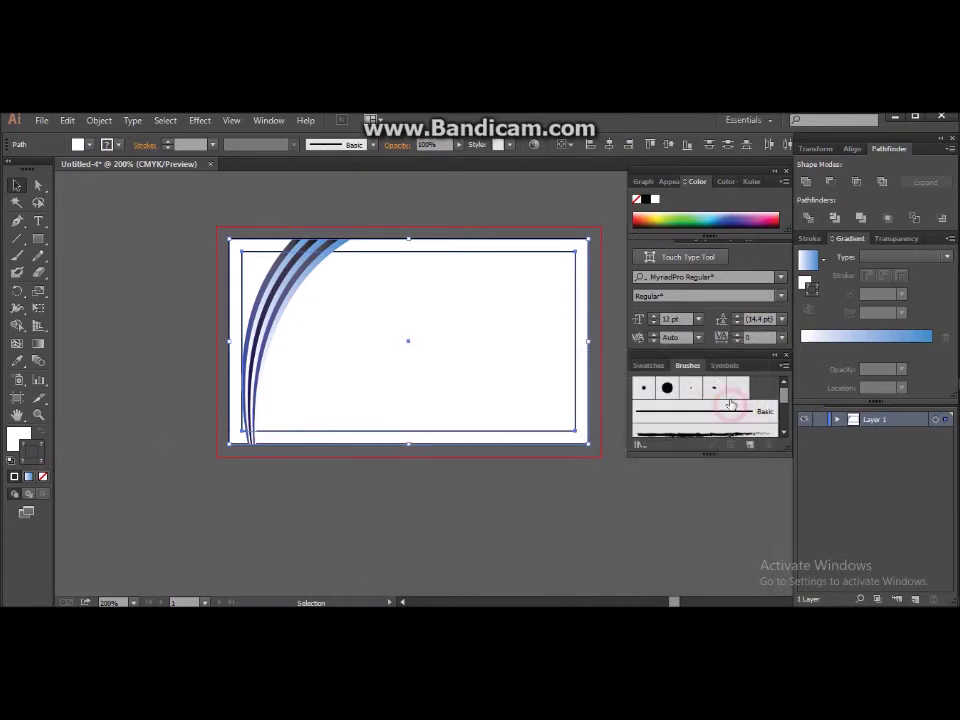
{"action": "left_click", "coordinate": [15, 478]}
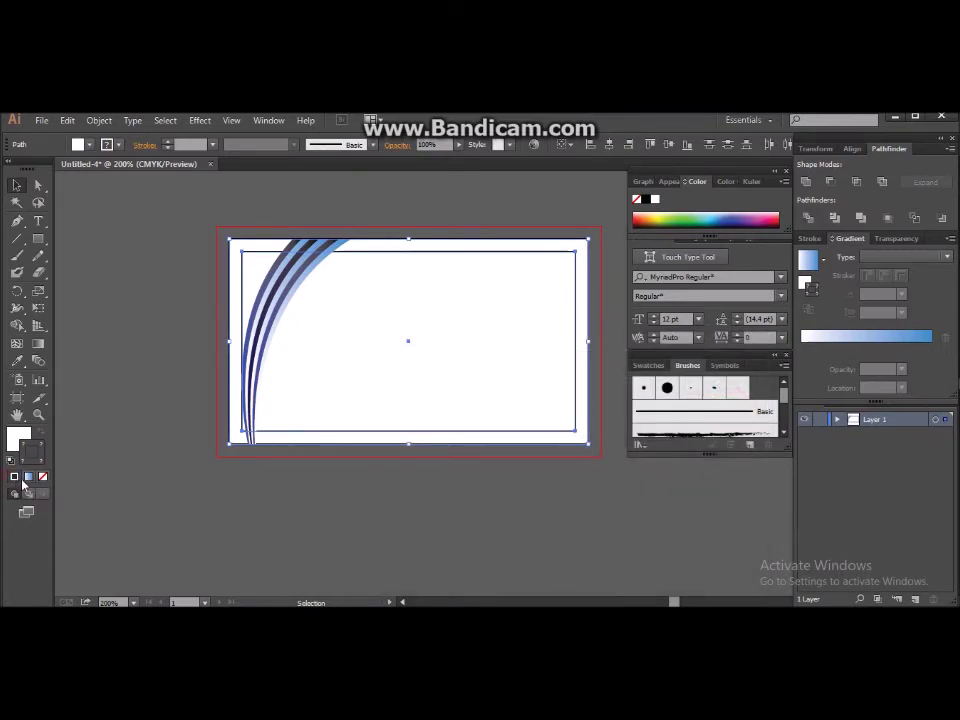
{"action": "left_click", "coordinate": [16, 479]}
{"action": "left_click", "coordinate": [81, 454]}
Set the card rectangle's stroke to None to remove its dark outline
{"action": "left_click_drag", "start_coordinate": [154, 268], "coordinate": [490, 579]}
{"action": "scroll", "coordinate": [476, 542], "scroll_direction": "up", "scroll_amount": 2}
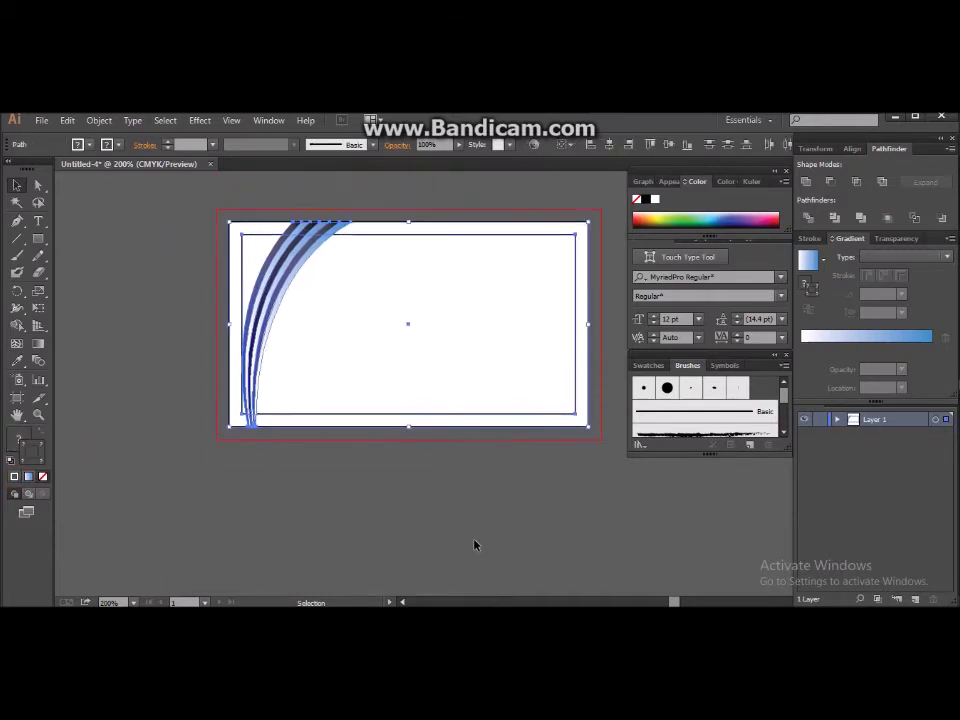
{"action": "scroll", "coordinate": [300, 420], "scroll_direction": "up", "scroll_amount": 2}
{"action": "left_click", "coordinate": [118, 146]}
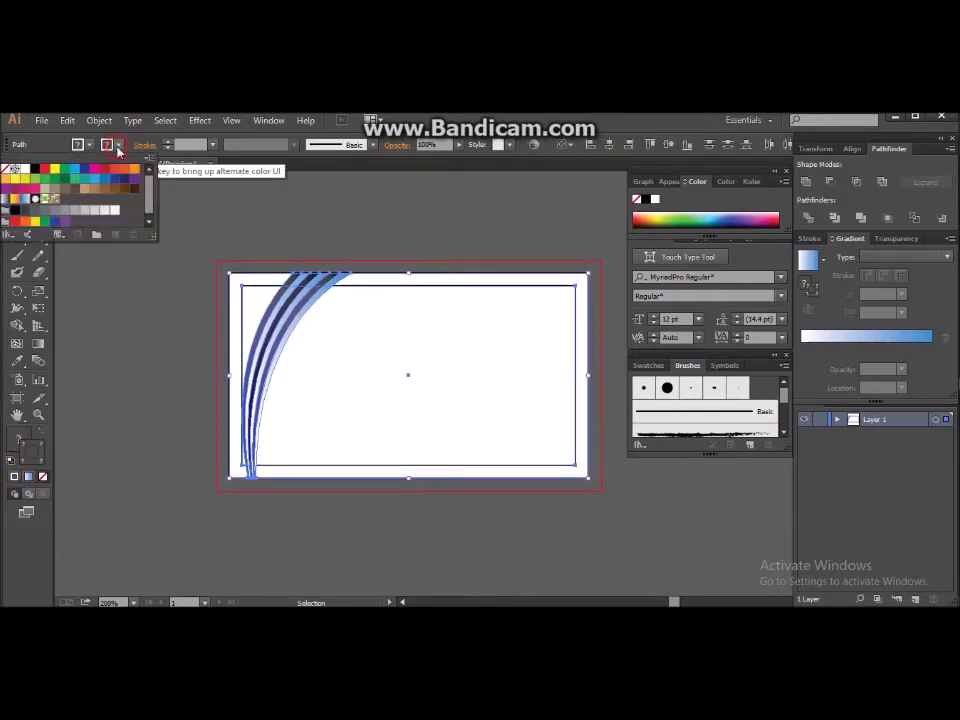
{"action": "left_click", "coordinate": [8, 169]}
{"action": "left_click", "coordinate": [136, 381]}
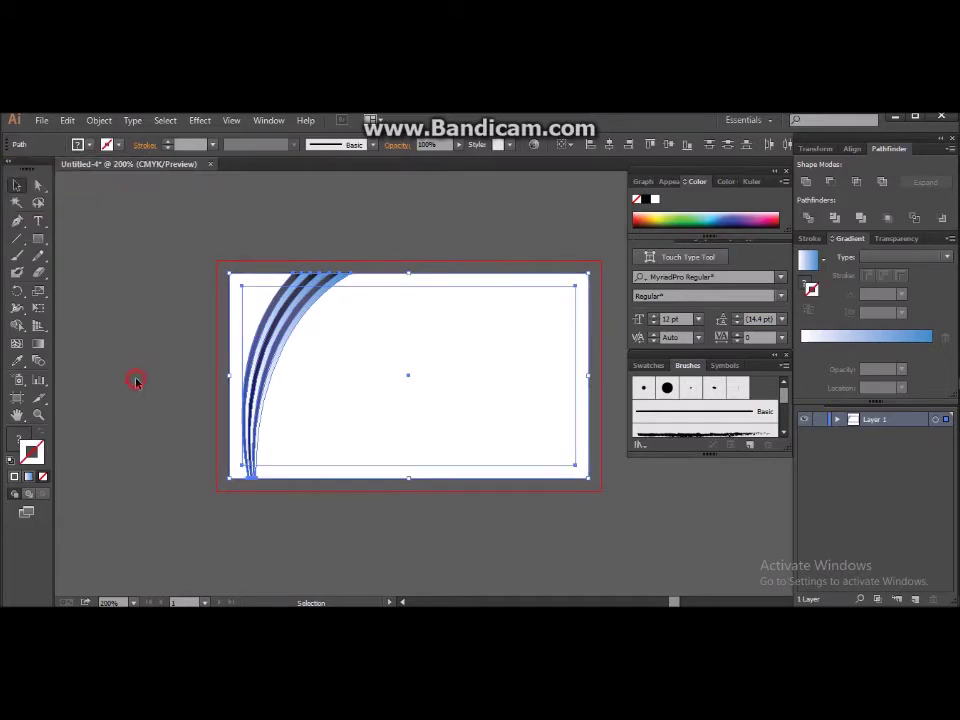
{"action": "left_click", "coordinate": [133, 234]}
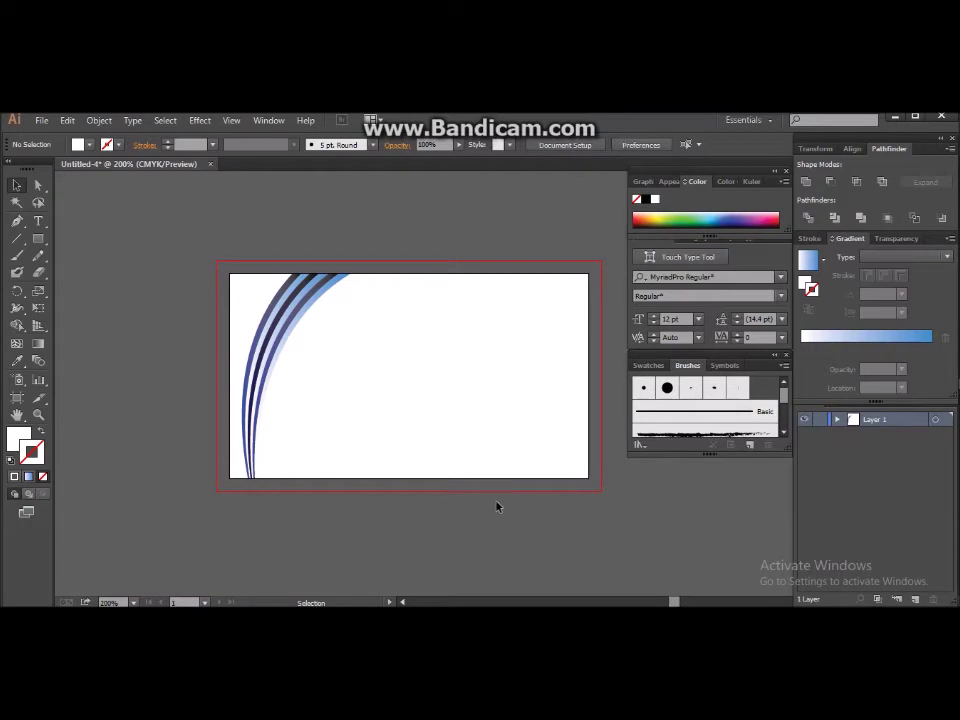
{"action": "scroll", "coordinate": [399, 396], "scroll_direction": "down", "scroll_amount": 1}
{"action": "scroll", "coordinate": [399, 396], "scroll_direction": "up", "scroll_amount": 1}
{"action": "scroll", "coordinate": [300, 388], "scroll_direction": "up", "scroll_amount": 2}
{"action": "scroll", "coordinate": [298, 387], "scroll_direction": "down", "scroll_amount": 1}
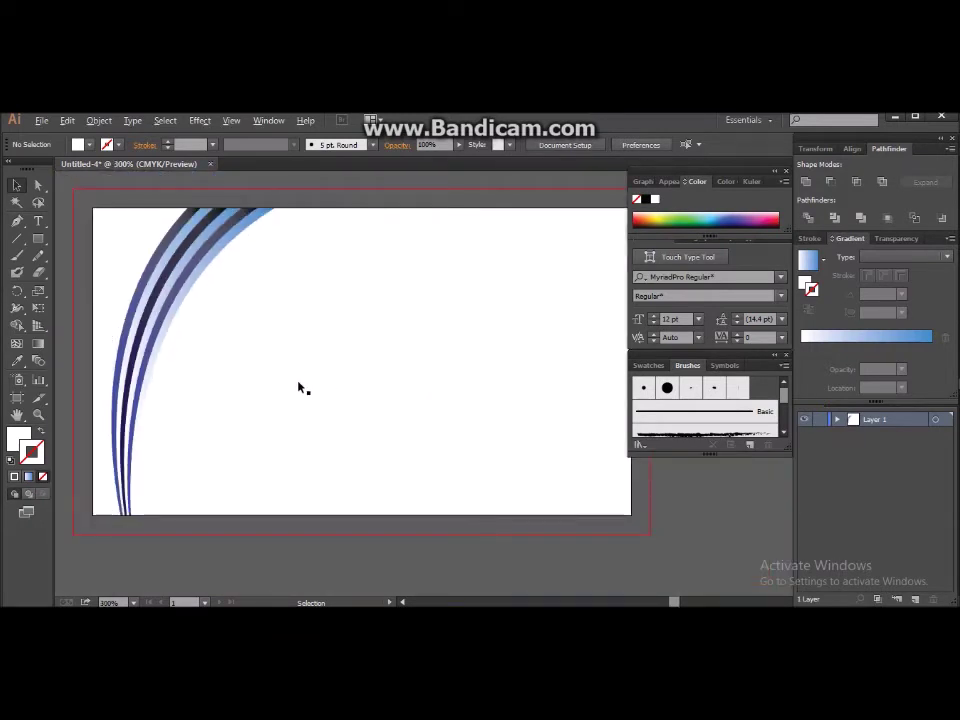
{"action": "scroll", "coordinate": [298, 388], "scroll_direction": "down", "scroll_amount": 1}
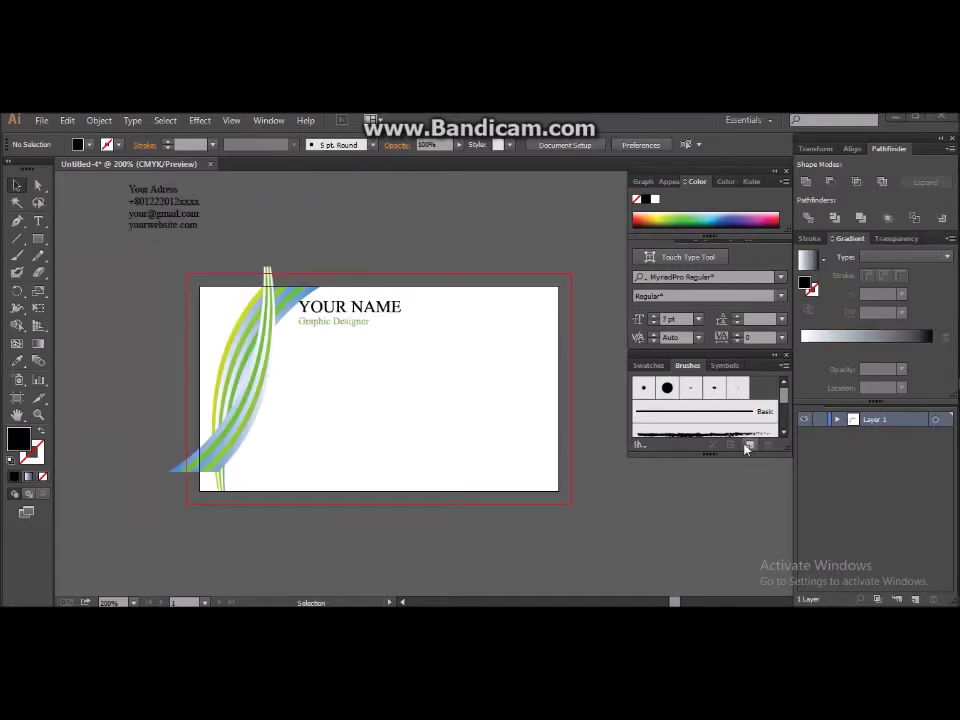
Open the Logo Elements symbol library and dock it with the other panels
{"action": "left_click", "coordinate": [260, 123]}
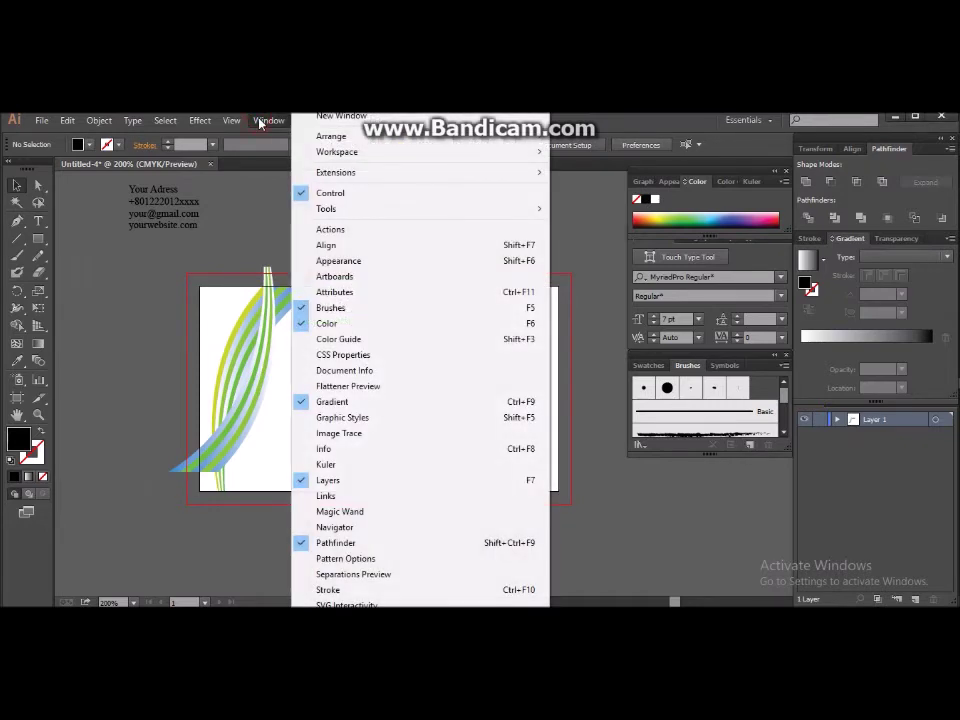
{"action": "scroll", "coordinate": [420, 598], "scroll_direction": "down", "scroll_amount": 2}
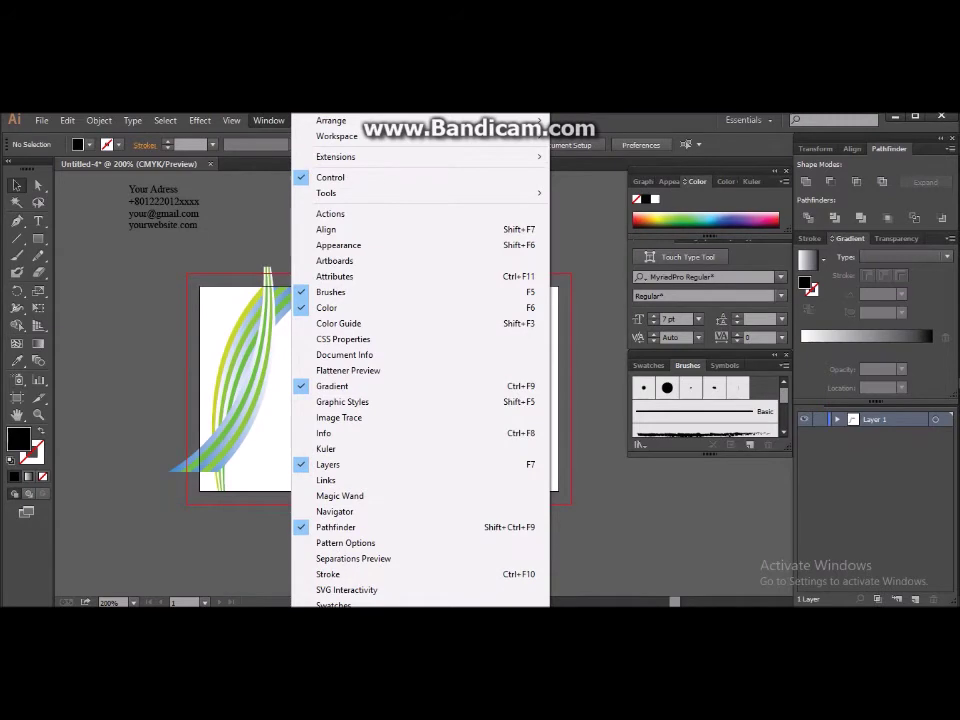
{"action": "scroll", "coordinate": [420, 590], "scroll_direction": "down", "scroll_amount": 1}
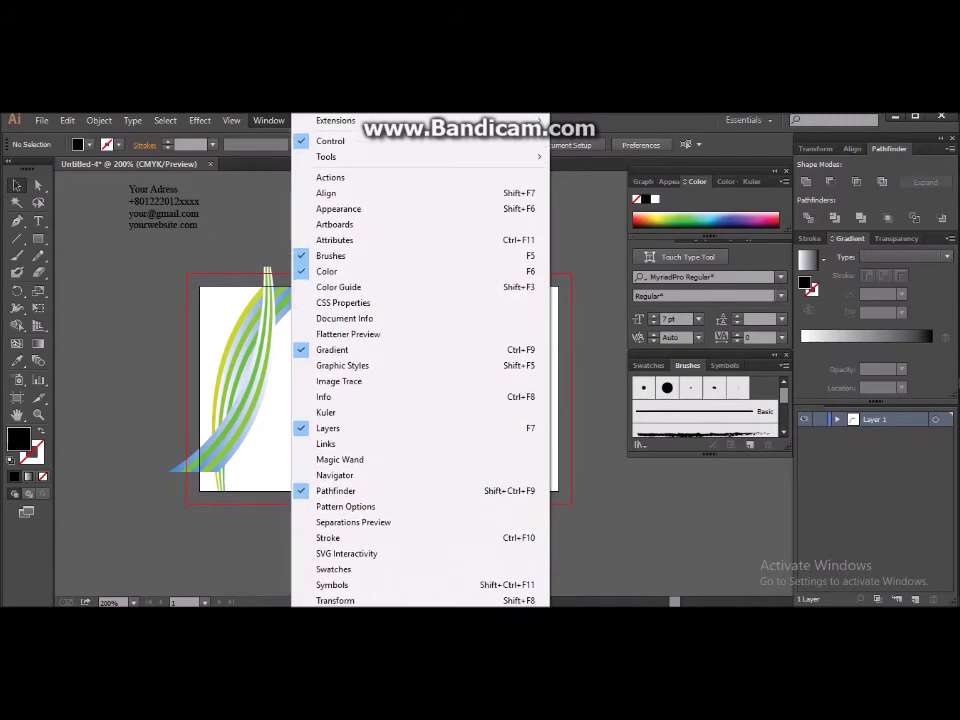
{"action": "scroll", "coordinate": [420, 590], "scroll_direction": "down", "scroll_amount": 5}
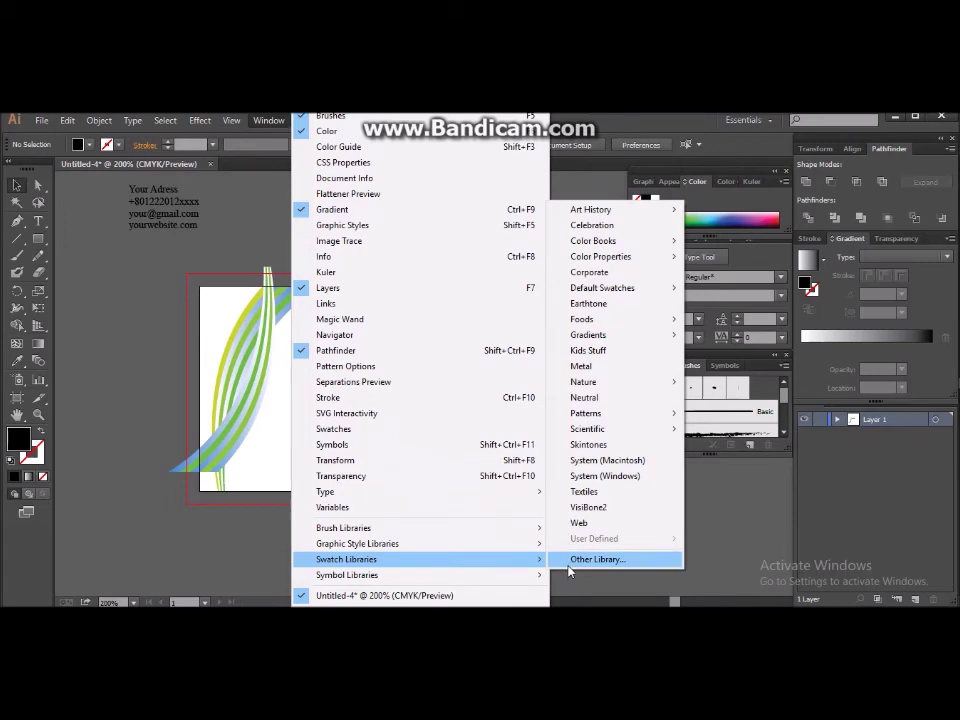
{"action": "mouse_move", "coordinate": [347, 575]}
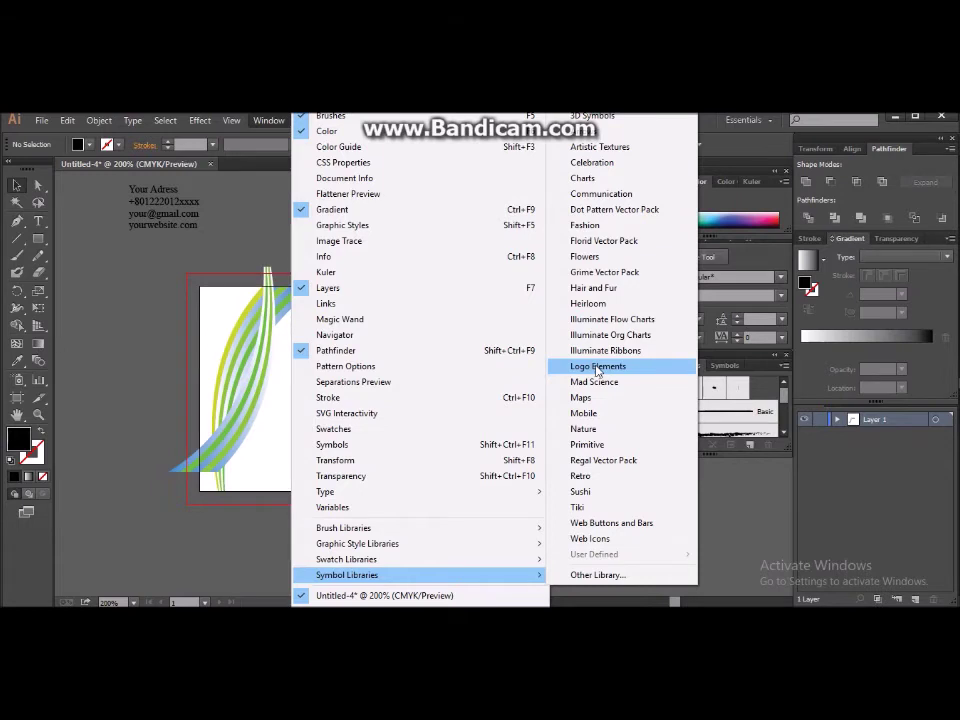
{"action": "left_click", "coordinate": [598, 368]}
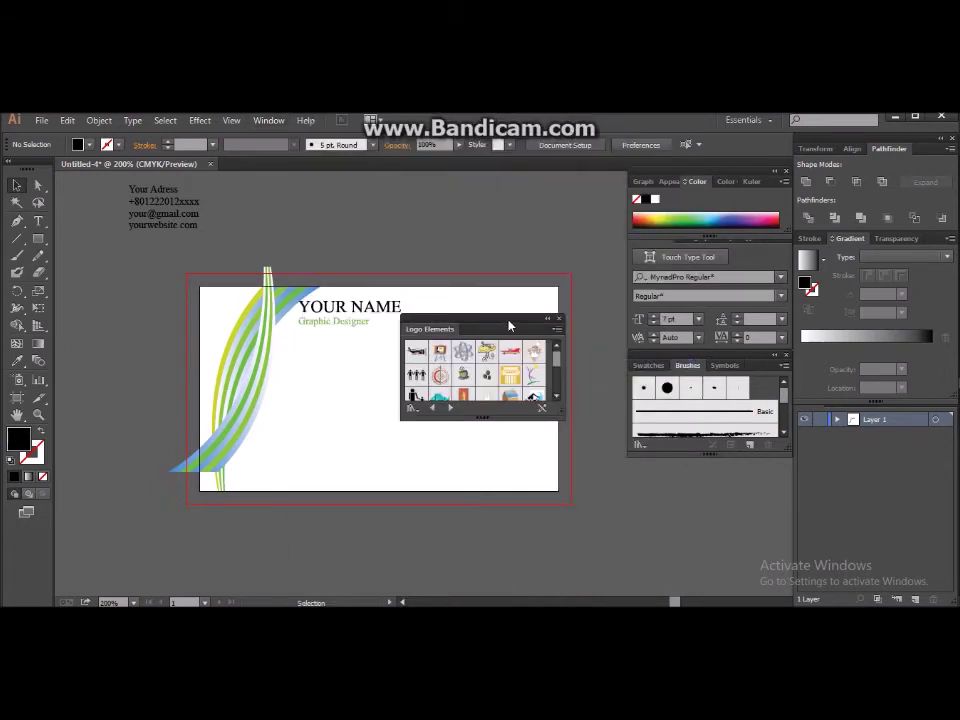
{"action": "left_click_drag", "start_coordinate": [510, 326], "coordinate": [732, 471]}
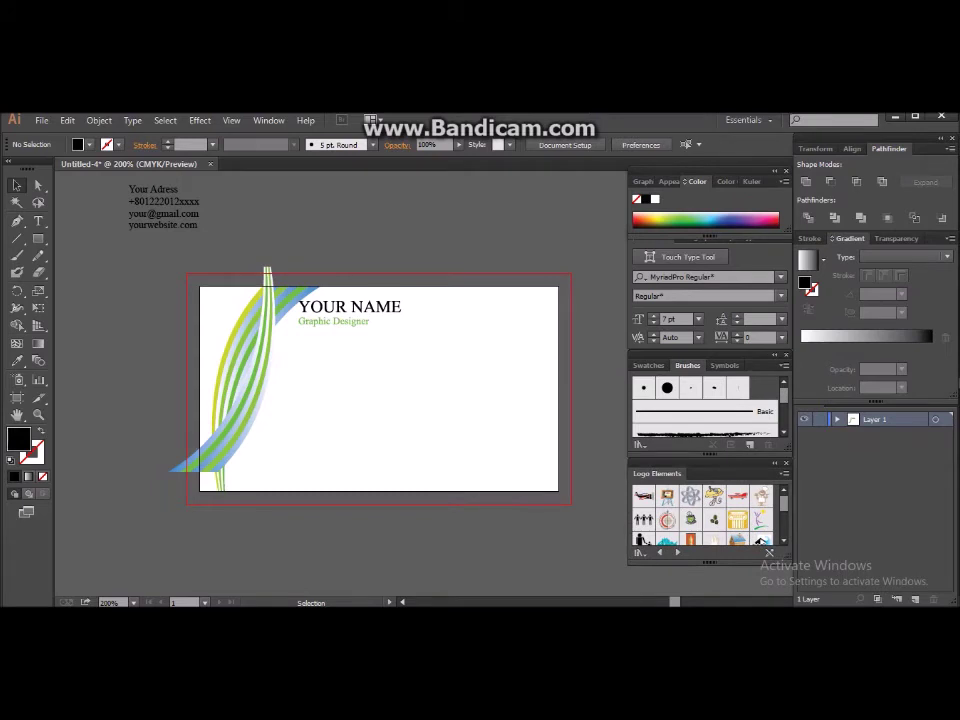
Open the Web Icons symbol library and pick its phone icon
{"action": "left_click", "coordinate": [268, 120]}
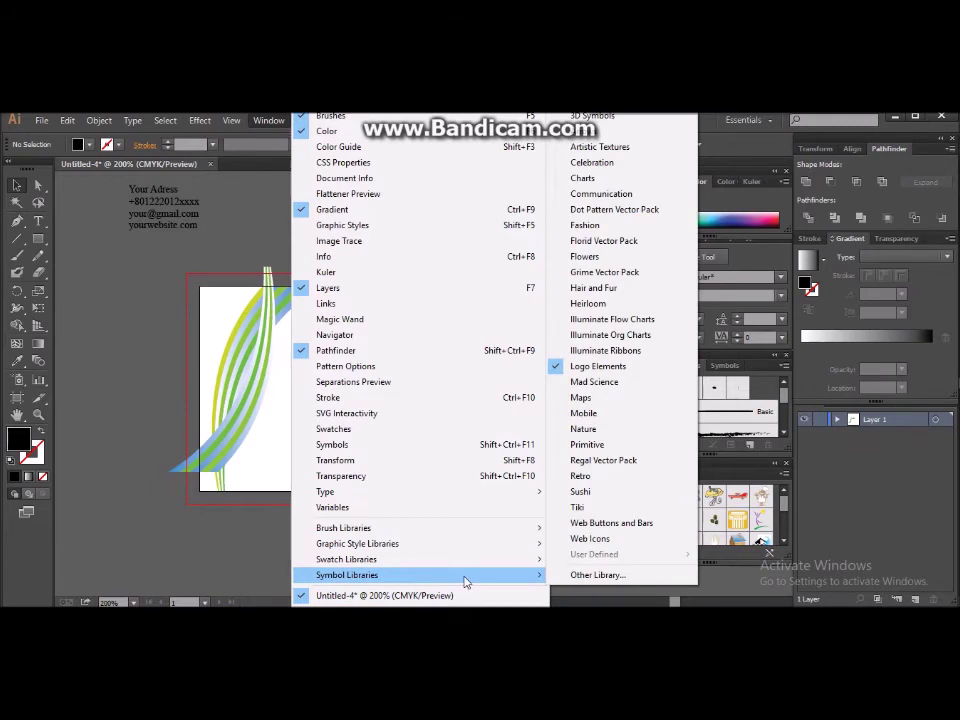
{"action": "mouse_move", "coordinate": [347, 575]}
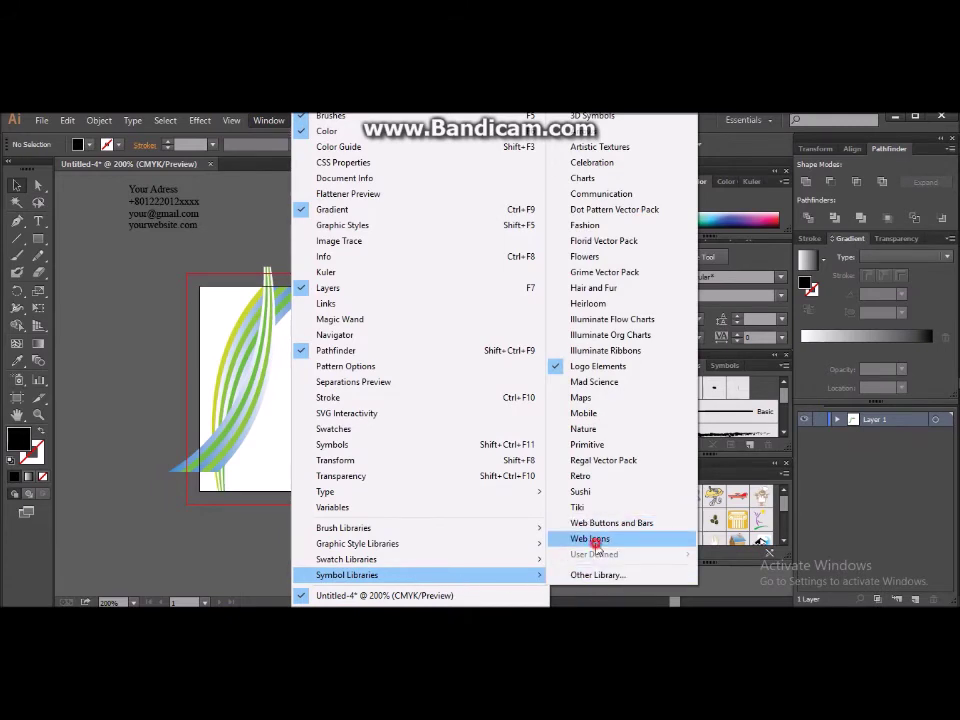
{"action": "left_click", "coordinate": [597, 540]}
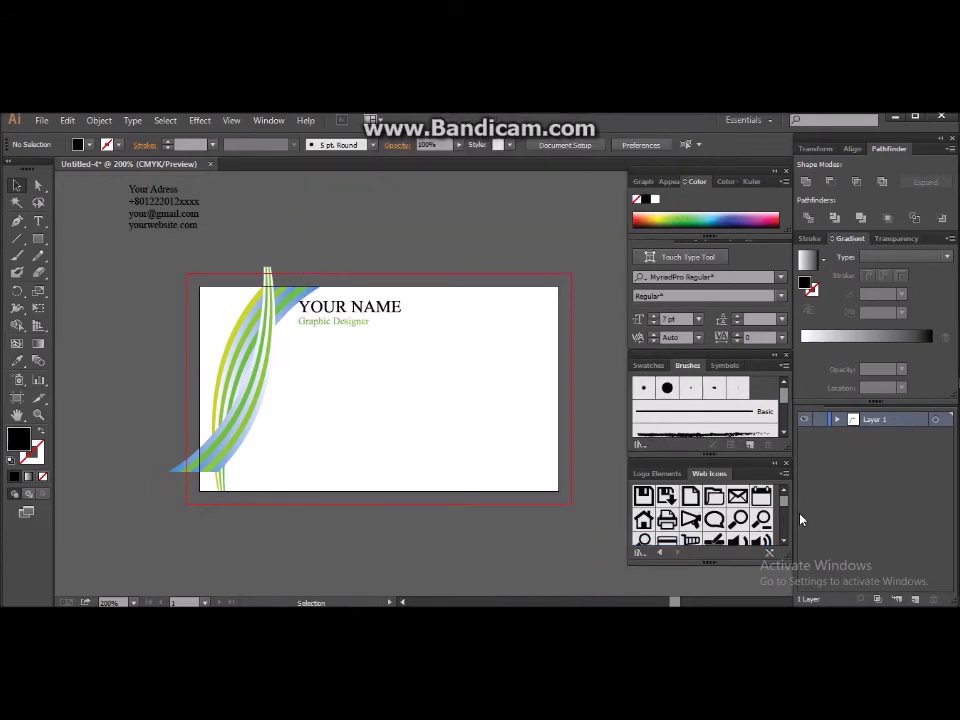
{"action": "left_click_drag", "start_coordinate": [784, 504], "coordinate": [786, 533]}
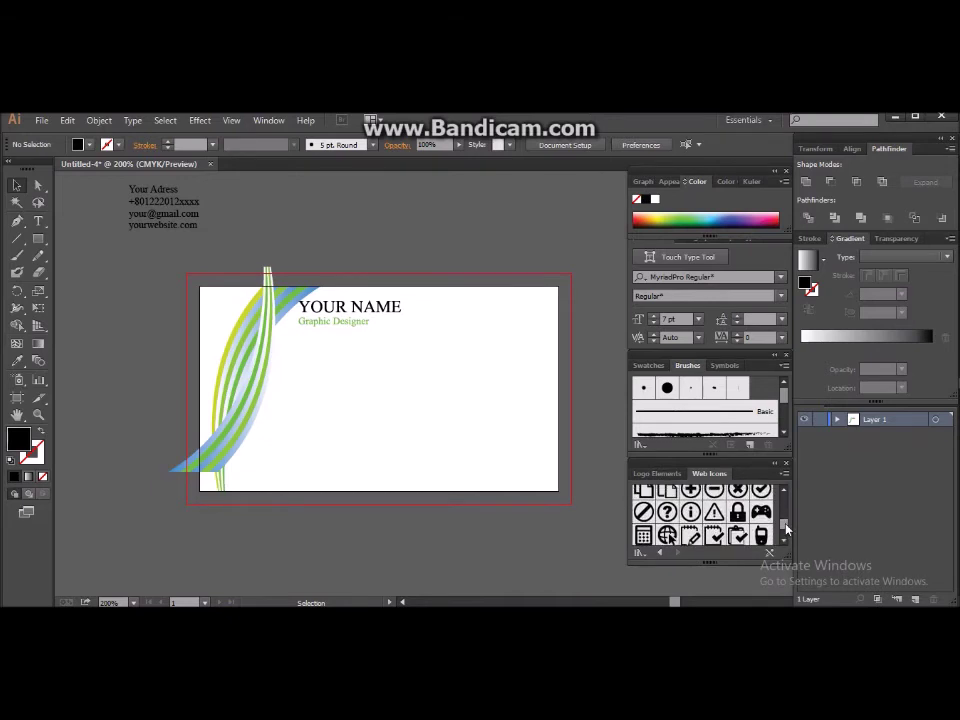
{"action": "left_click_drag", "start_coordinate": [786, 533], "coordinate": [786, 515]}
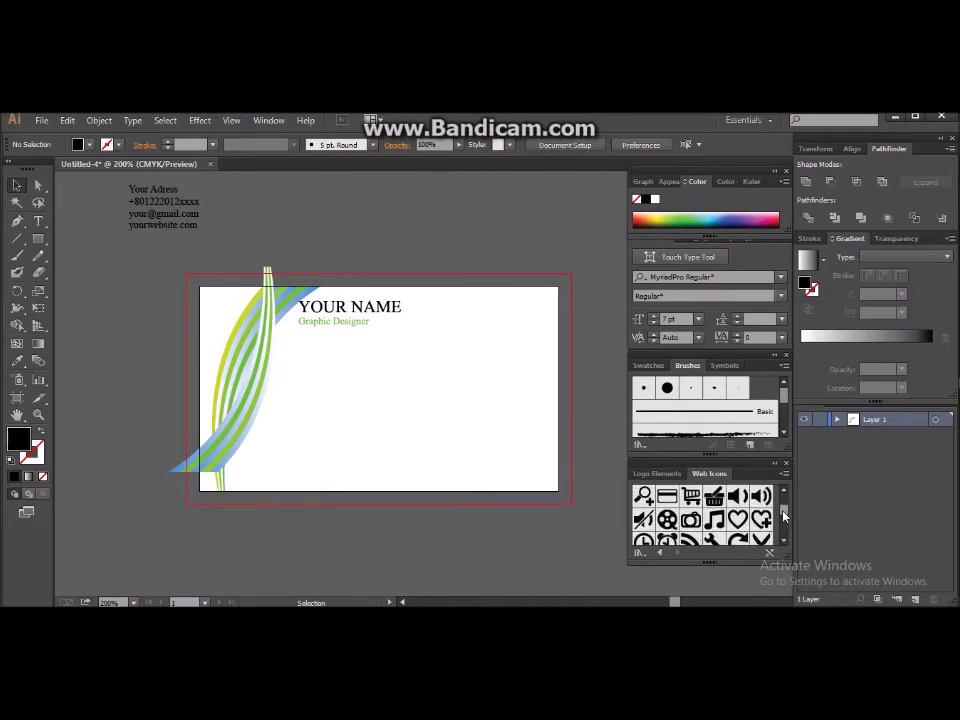
{"action": "left_click_drag", "start_coordinate": [785, 515], "coordinate": [784, 537]}
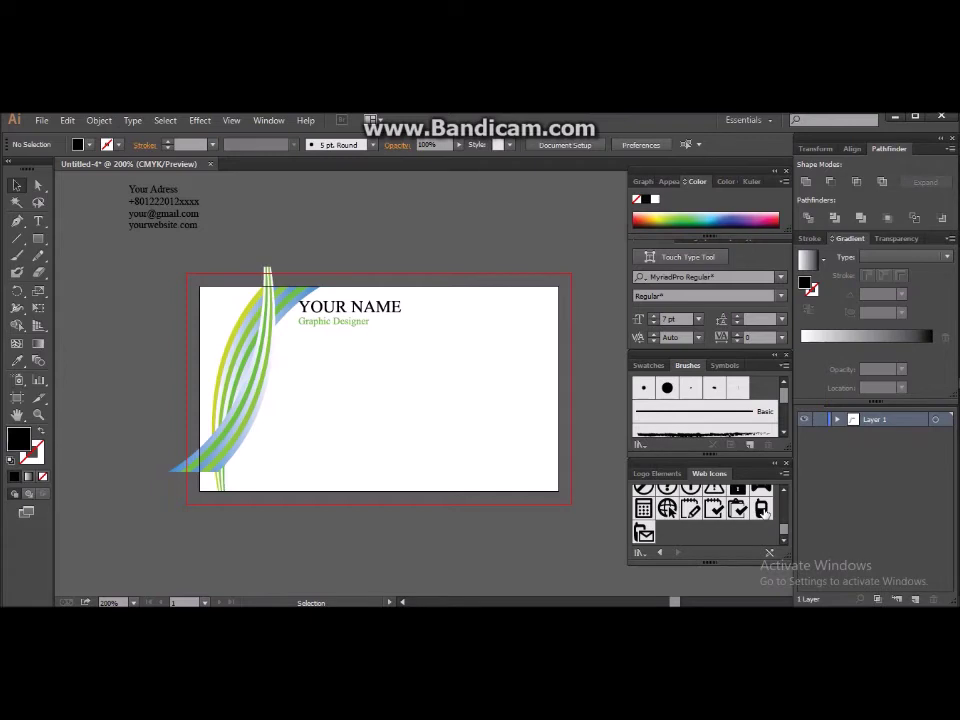
{"action": "left_click", "coordinate": [761, 510]}
Place the phone and globe Web Icons symbols onto the card
{"action": "left_click_drag", "start_coordinate": [761, 510], "coordinate": [433, 446]}
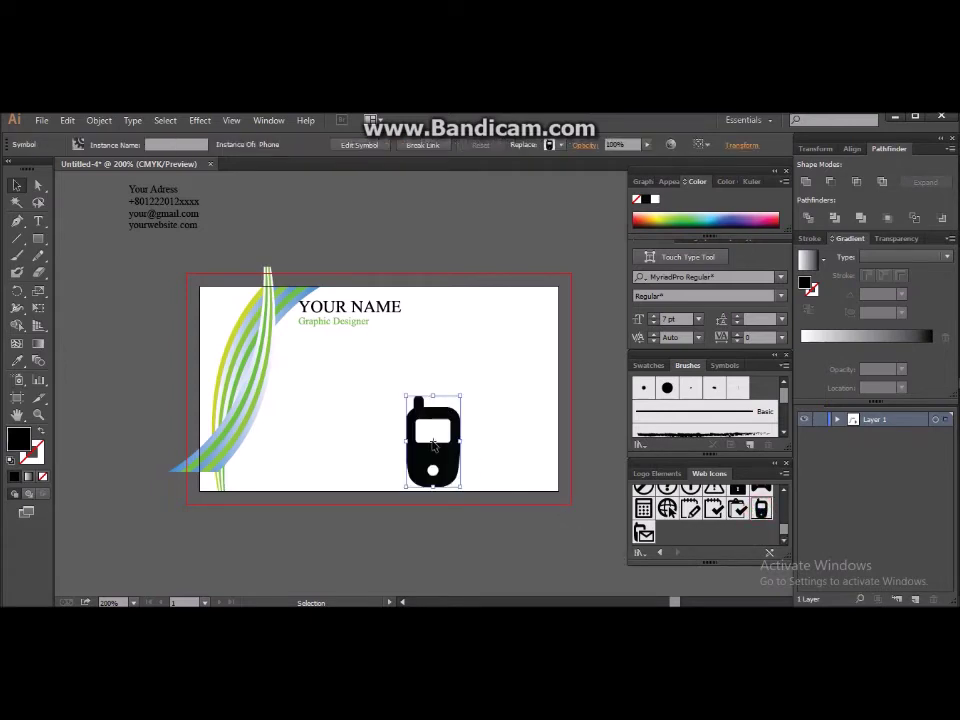
{"action": "scroll", "coordinate": [782, 530], "scroll_direction": "up", "scroll_amount": 1}
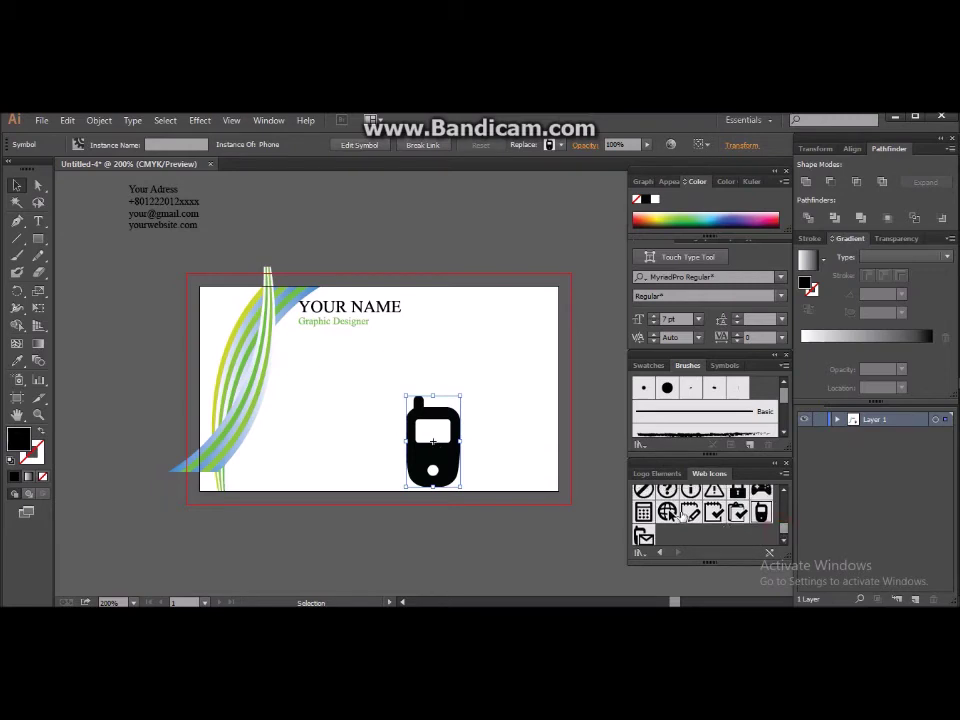
{"action": "mouse_move", "coordinate": [667, 510]}
{"action": "left_mouse_down"}
{"action": "mouse_move", "coordinate": [384, 458]}
{"action": "mouse_move", "coordinate": [378, 446]}
{"action": "left_mouse_up"}
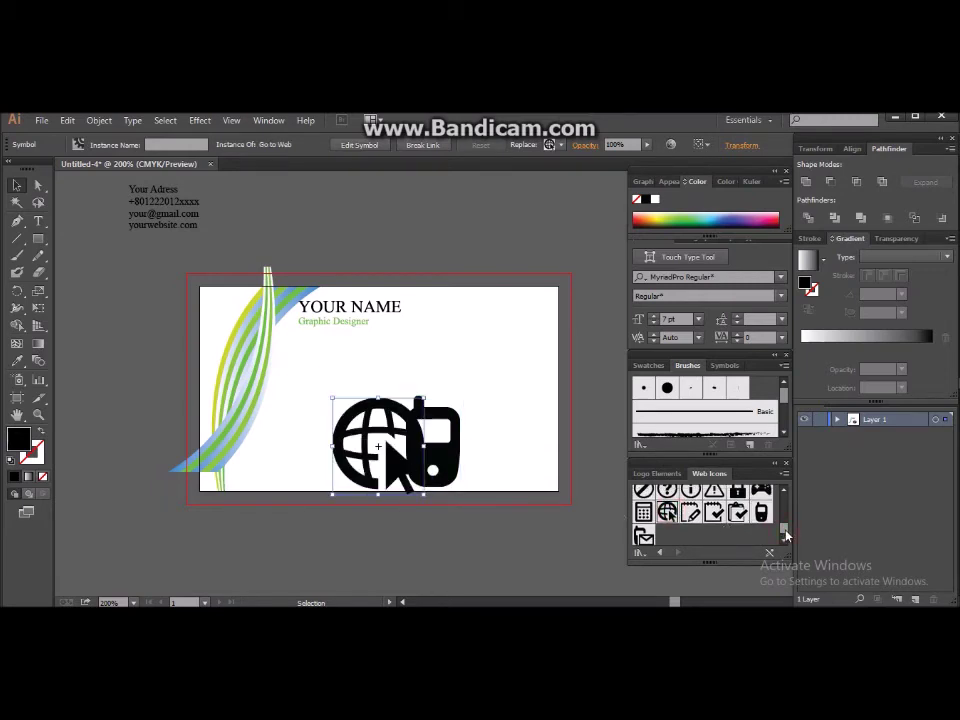
{"action": "left_click_drag", "start_coordinate": [786, 537], "coordinate": [786, 521]}
{"action": "scroll", "coordinate": [786, 521], "scroll_direction": "up", "scroll_amount": 1}
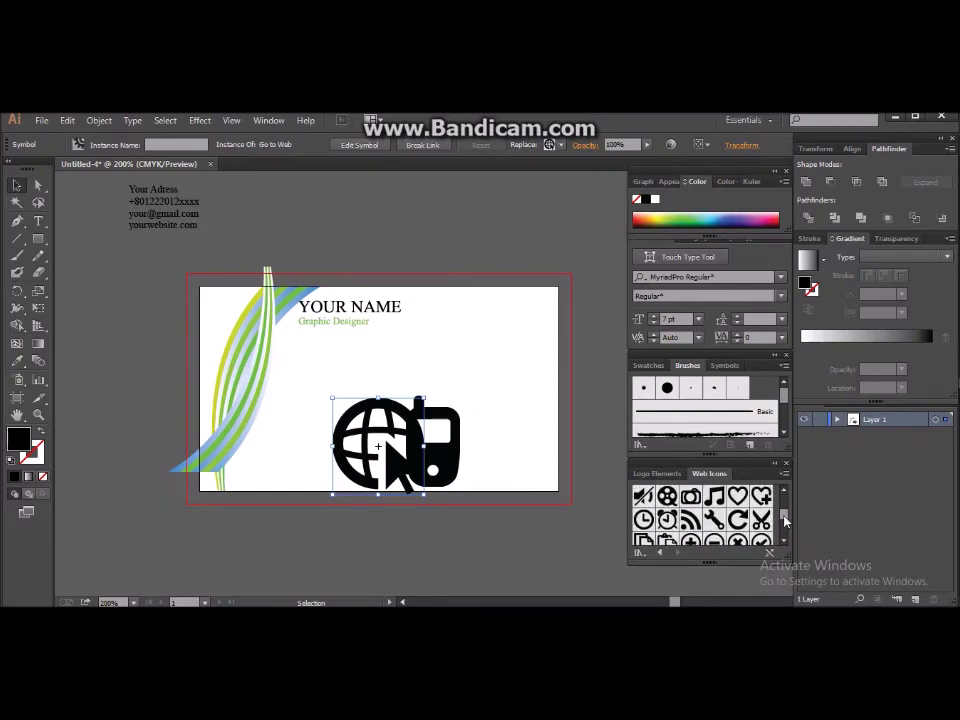
{"action": "scroll", "coordinate": [786, 521], "scroll_direction": "down", "scroll_amount": 2}
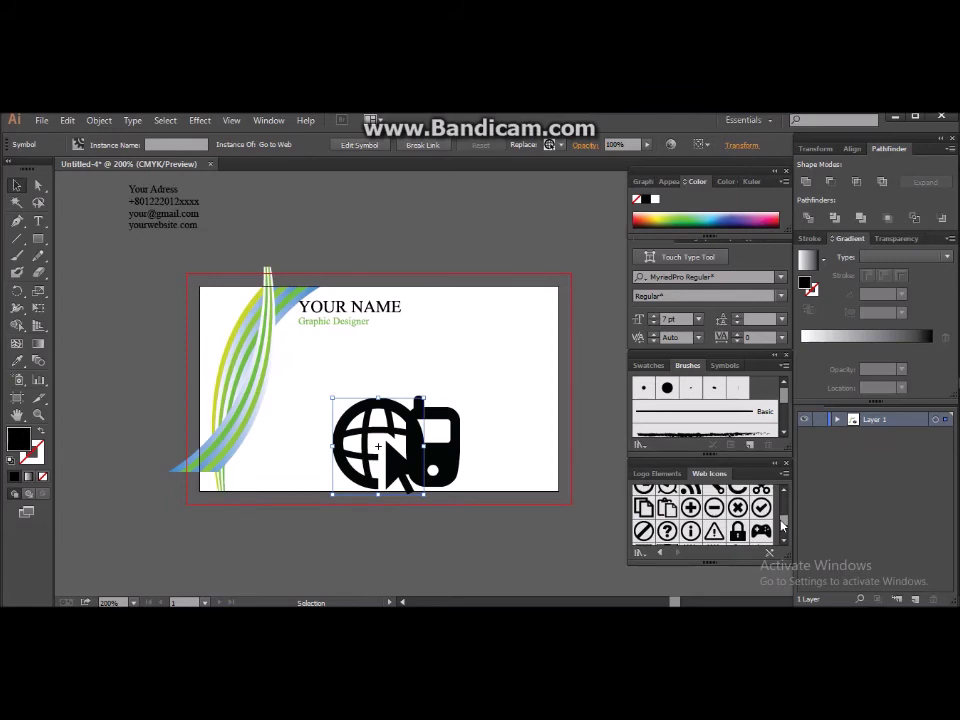
{"action": "left_click_drag", "start_coordinate": [783, 527], "coordinate": [783, 512]}
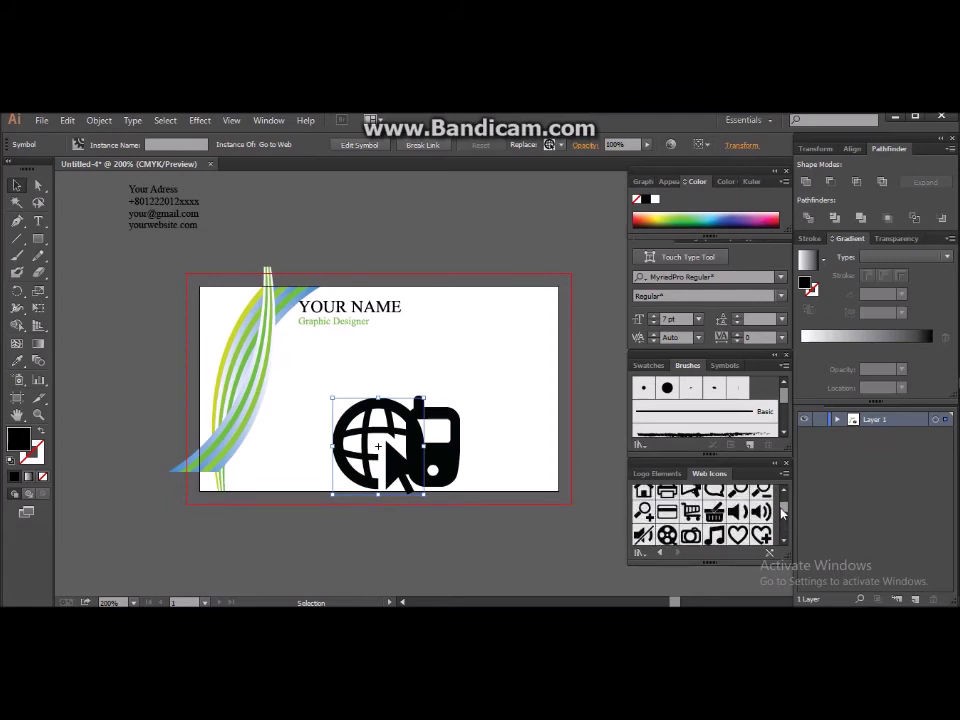
Add the Home symbol, move the address text lower right, and copy the bands rightward
{"action": "left_click_drag", "start_coordinate": [643, 496], "coordinate": [413, 354]}
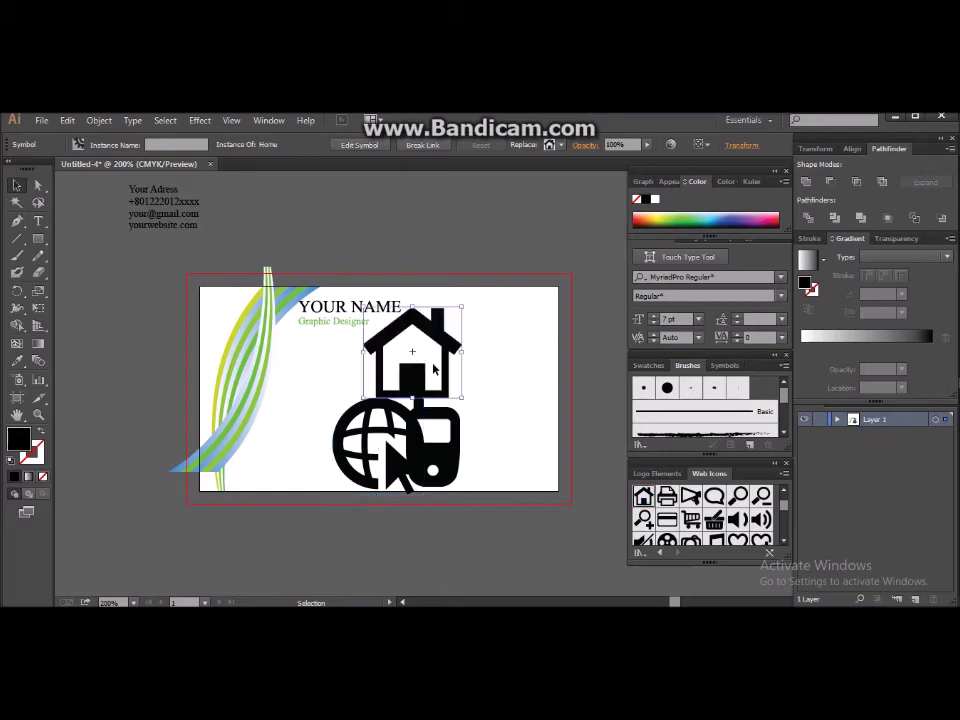
{"action": "mouse_move", "coordinate": [163, 212]}
{"action": "left_mouse_down"}
{"action": "mouse_move", "coordinate": [510, 476]}
{"action": "mouse_move", "coordinate": [442, 451]}
{"action": "left_mouse_up"}
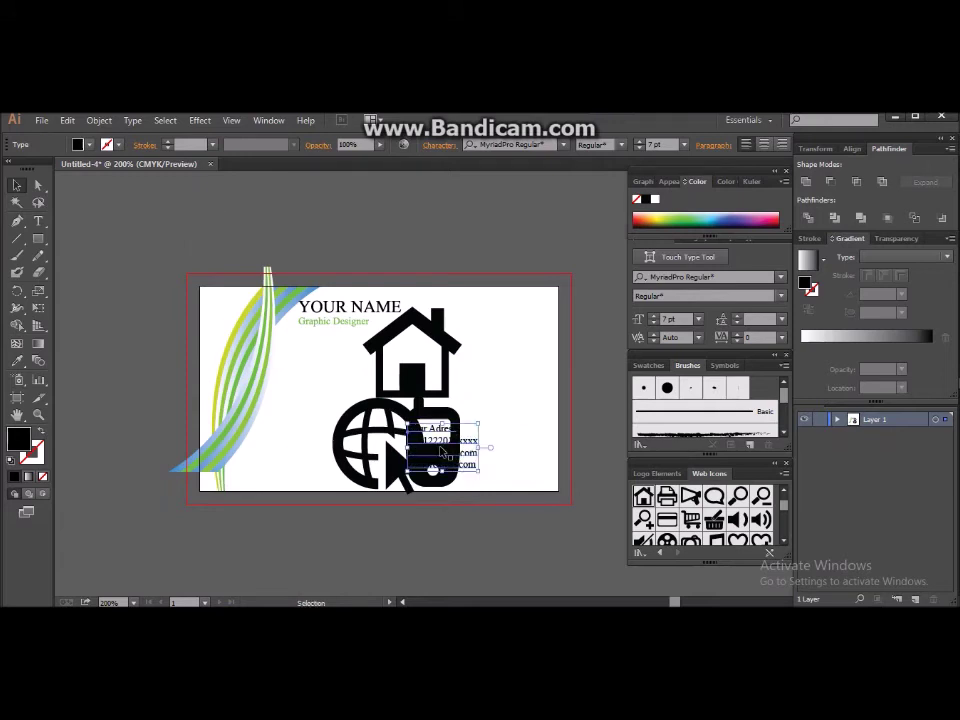
{"action": "left_click_drag", "start_coordinate": [230, 428], "coordinate": [510, 446]}
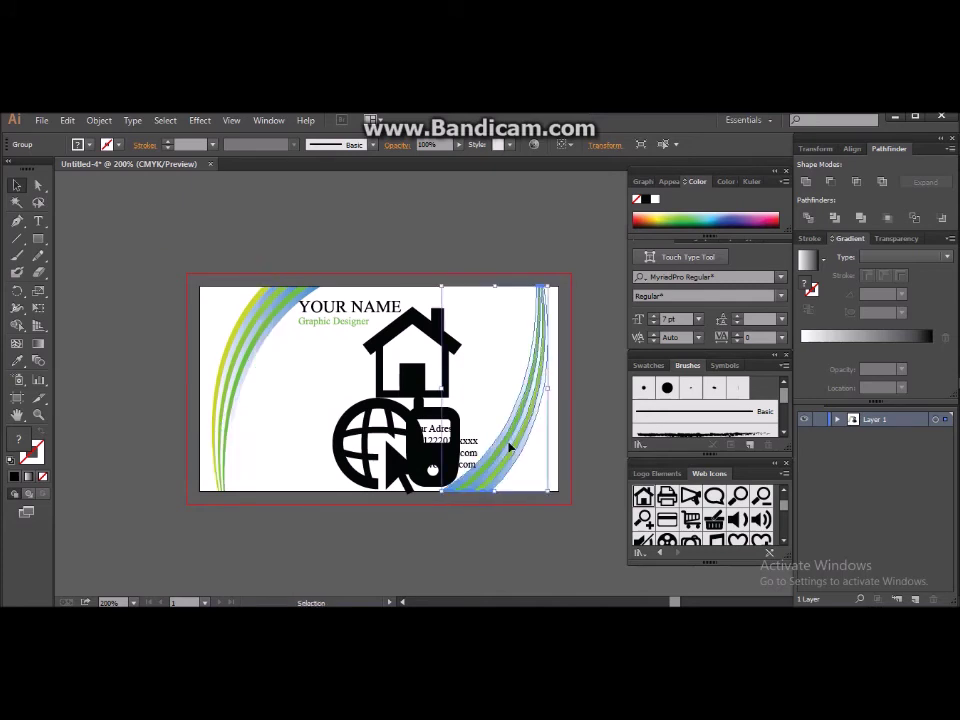
Place the band copy on the right, then line up the globe and phone icons
{"action": "left_click", "coordinate": [441, 553]}
{"action": "left_click", "coordinate": [160, 282]}
{"action": "left_click_drag", "start_coordinate": [235, 357], "coordinate": [263, 384]}
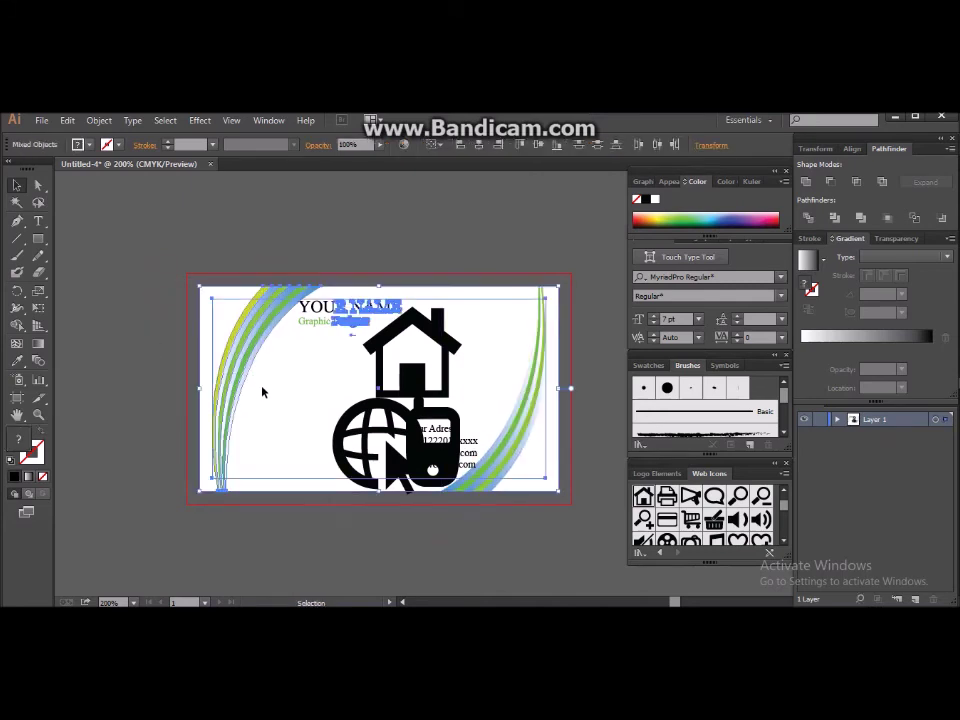
{"action": "left_click", "coordinate": [527, 535]}
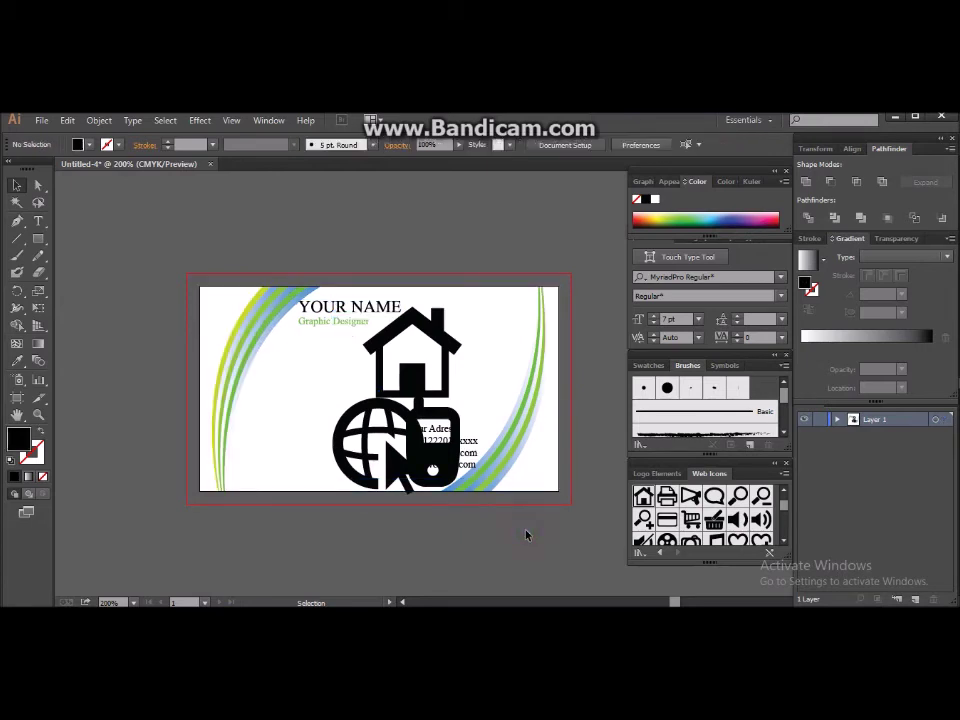
{"action": "left_click_drag", "start_coordinate": [343, 448], "coordinate": [235, 448]}
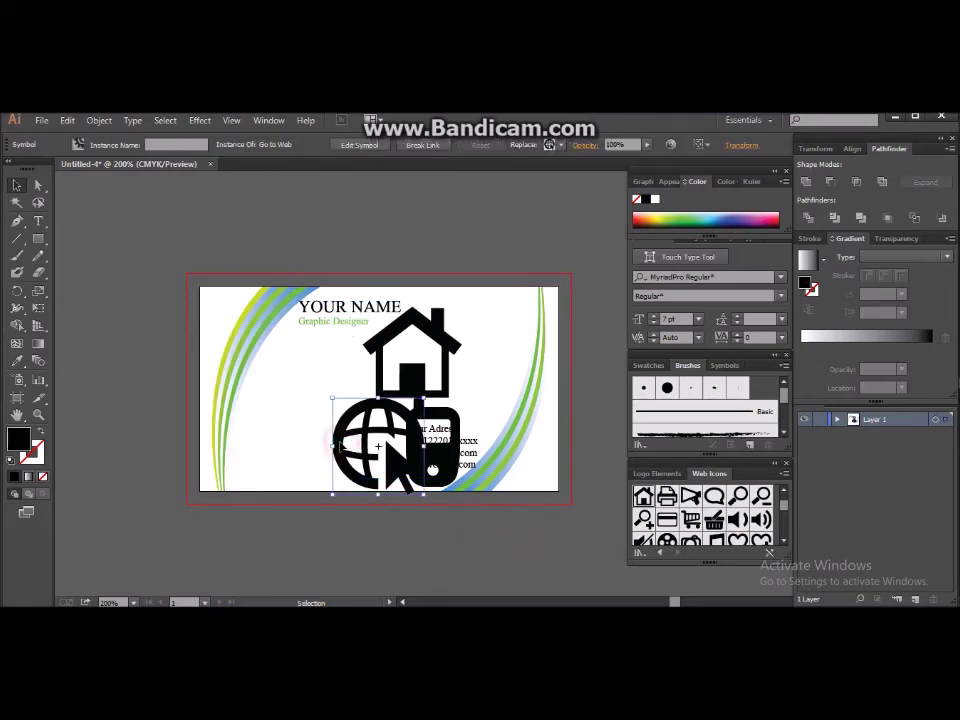
{"action": "left_click_drag", "start_coordinate": [405, 447], "coordinate": [321, 443]}
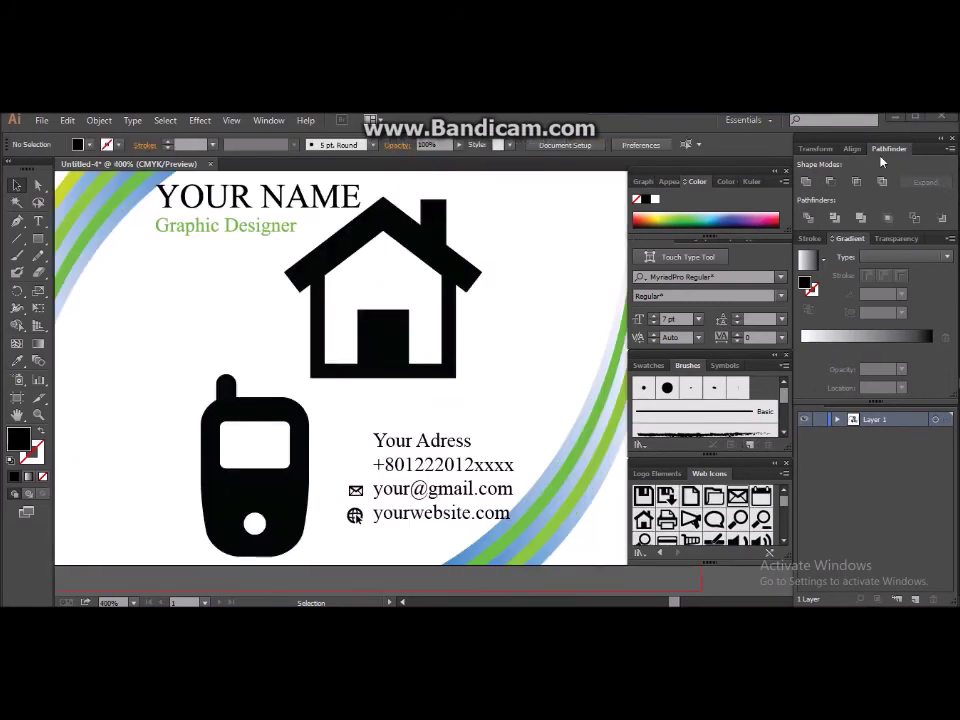
Shrink the phone icon to a tiny size beside the phone number
{"action": "left_click", "coordinate": [271, 493]}
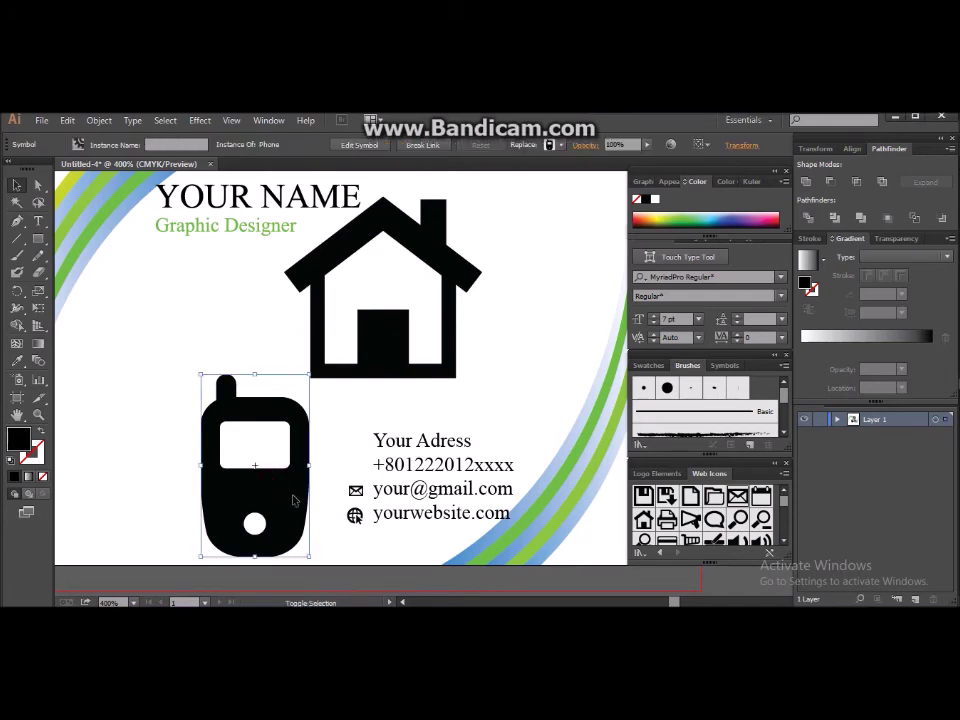
{"action": "left_click", "coordinate": [200, 375]}
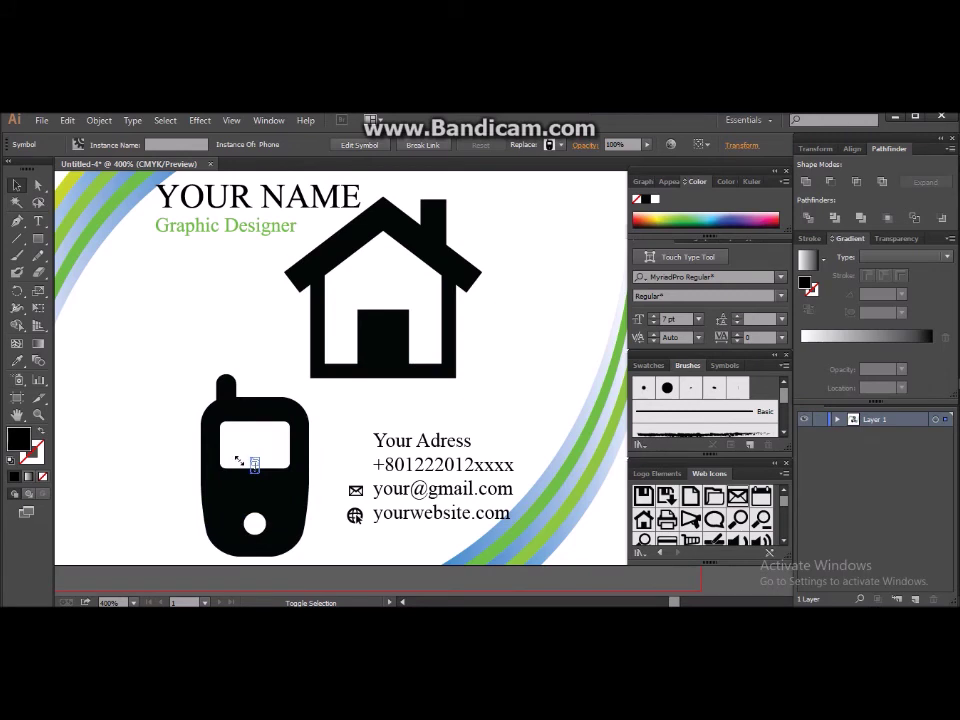
{"action": "left_click_drag", "start_coordinate": [237, 458], "coordinate": [357, 474]}
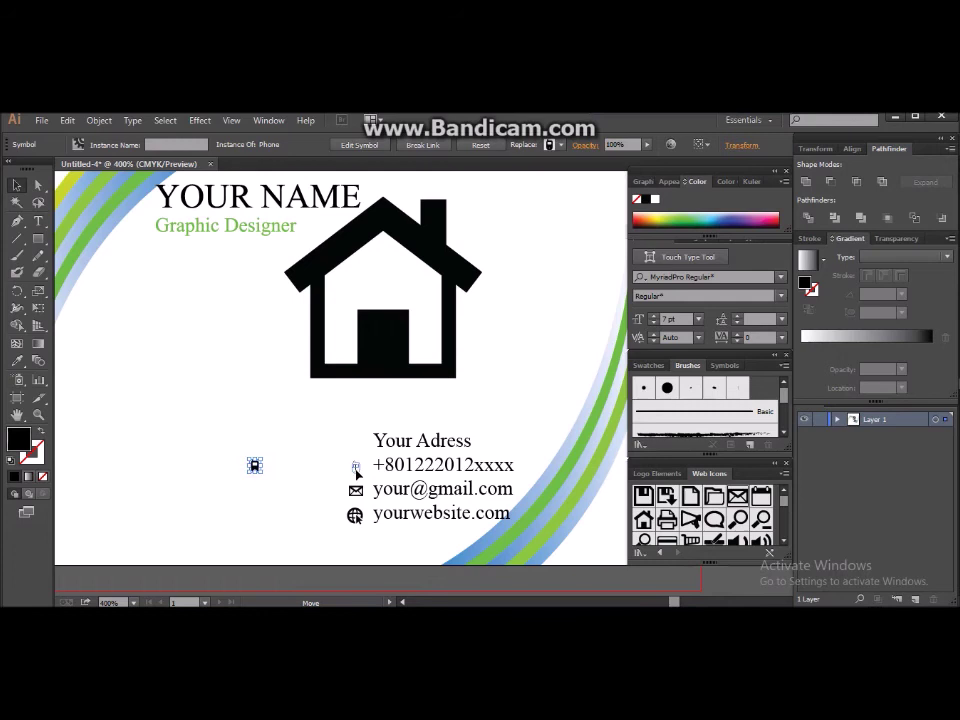
{"action": "left_click", "coordinate": [297, 470]}
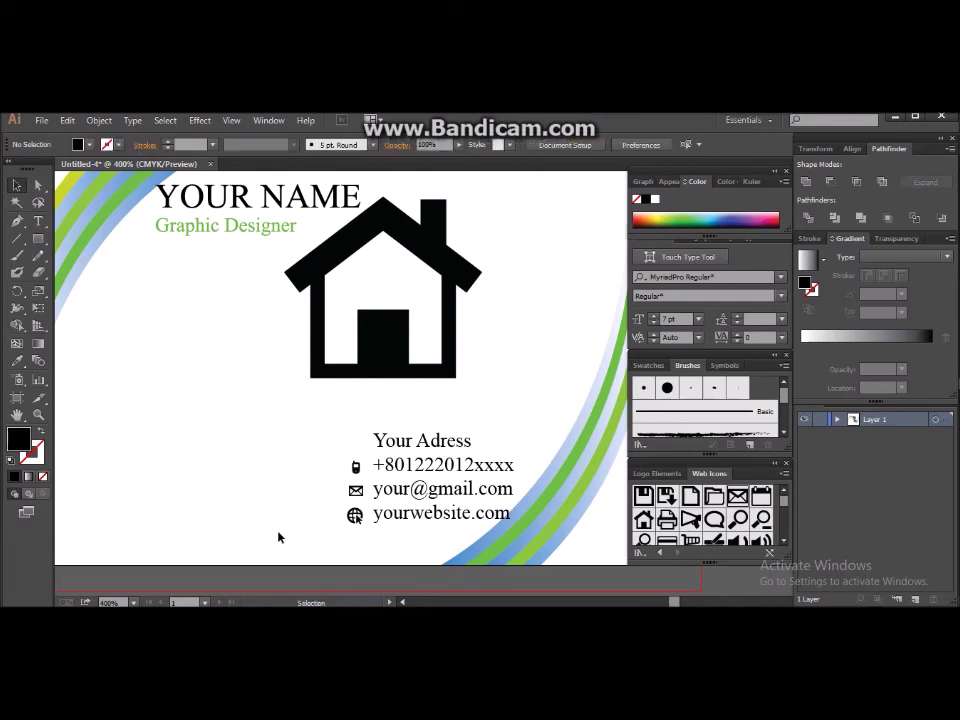
{"action": "left_click", "coordinate": [358, 468]}
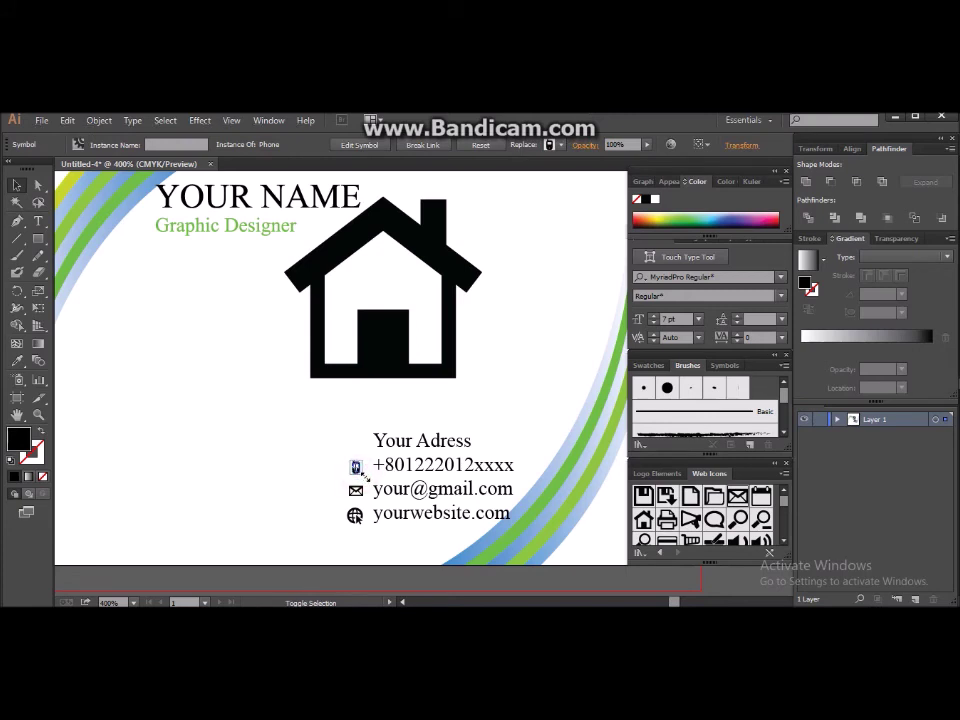
{"action": "left_click_drag", "start_coordinate": [364, 476], "coordinate": [365, 477]}
{"action": "left_click", "coordinate": [281, 470]}
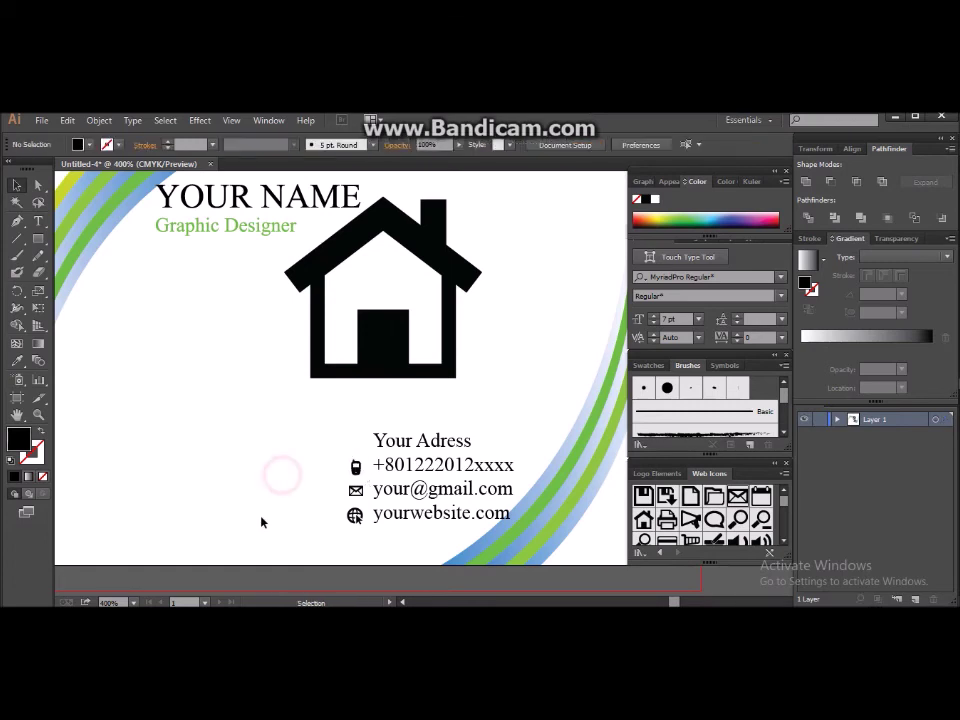
{"action": "left_click", "coordinate": [357, 468]}
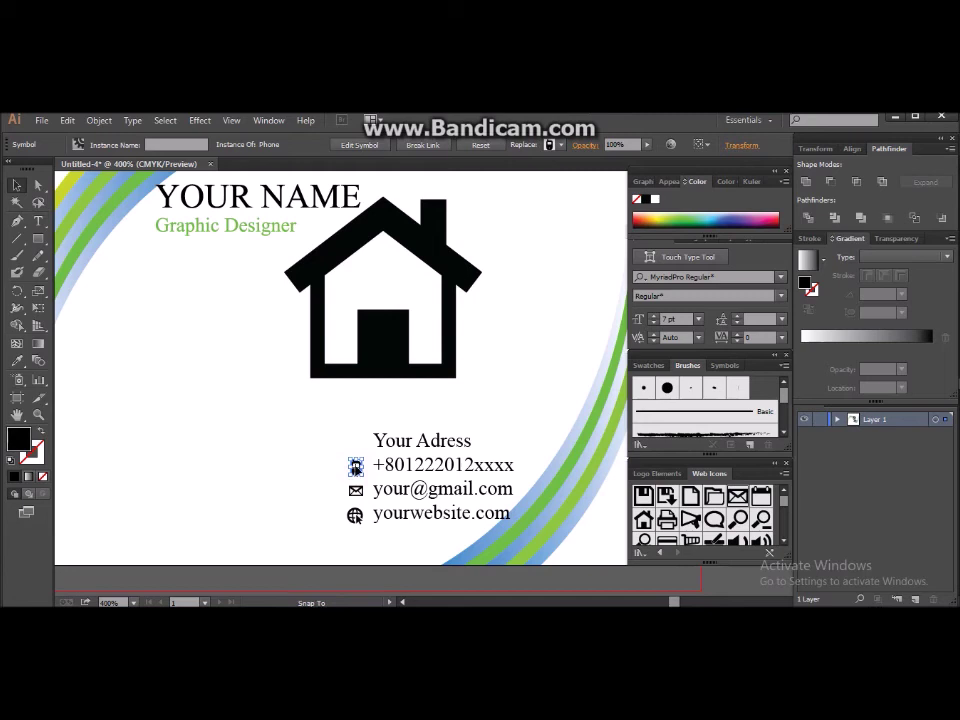
{"action": "left_click", "coordinate": [302, 482]}
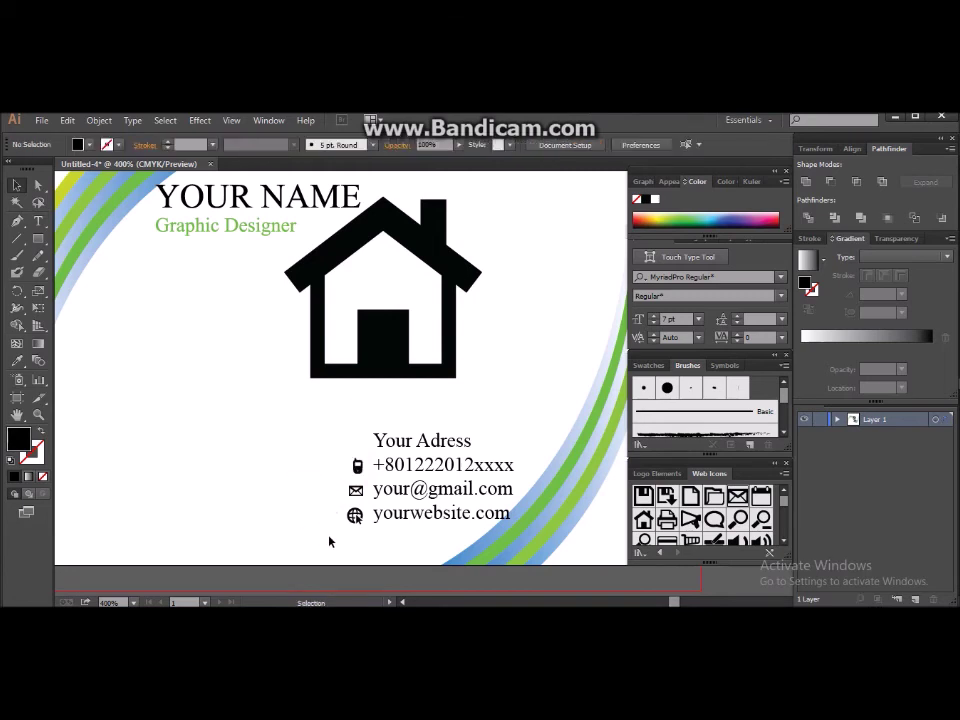
Shrink the house icon beside the address, then select all four contact icons
{"action": "left_click", "coordinate": [396, 341]}
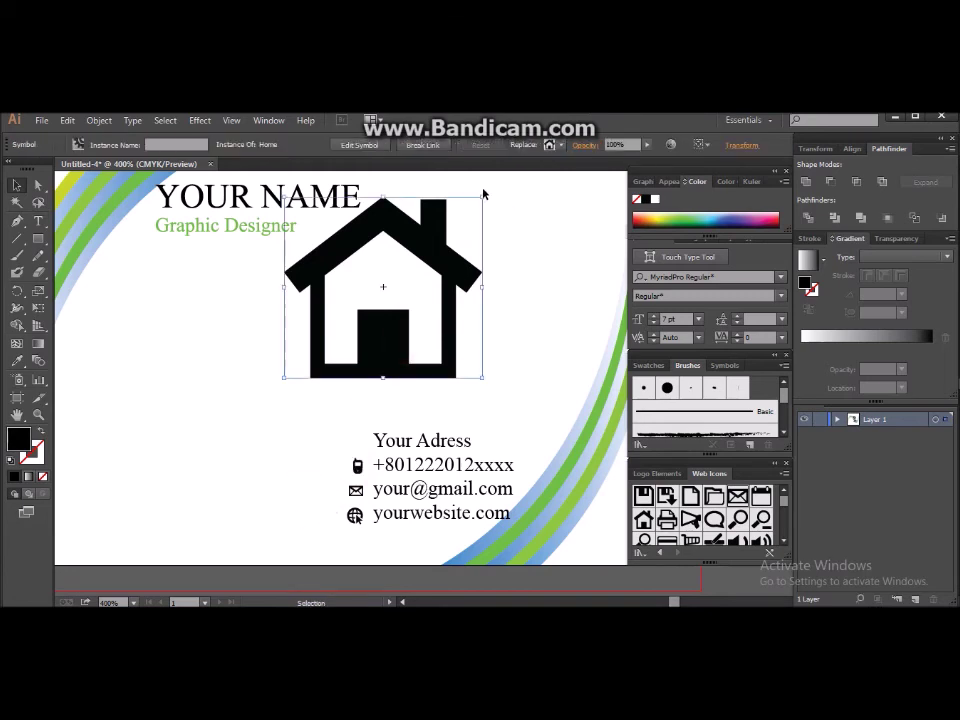
{"action": "mouse_move", "coordinate": [480, 198]}
{"action": "left_mouse_down"}
{"action": "mouse_move", "coordinate": [428, 279]}
{"action": "mouse_move", "coordinate": [358, 441]}
{"action": "left_mouse_up"}
{"action": "left_click", "coordinate": [486, 281]}
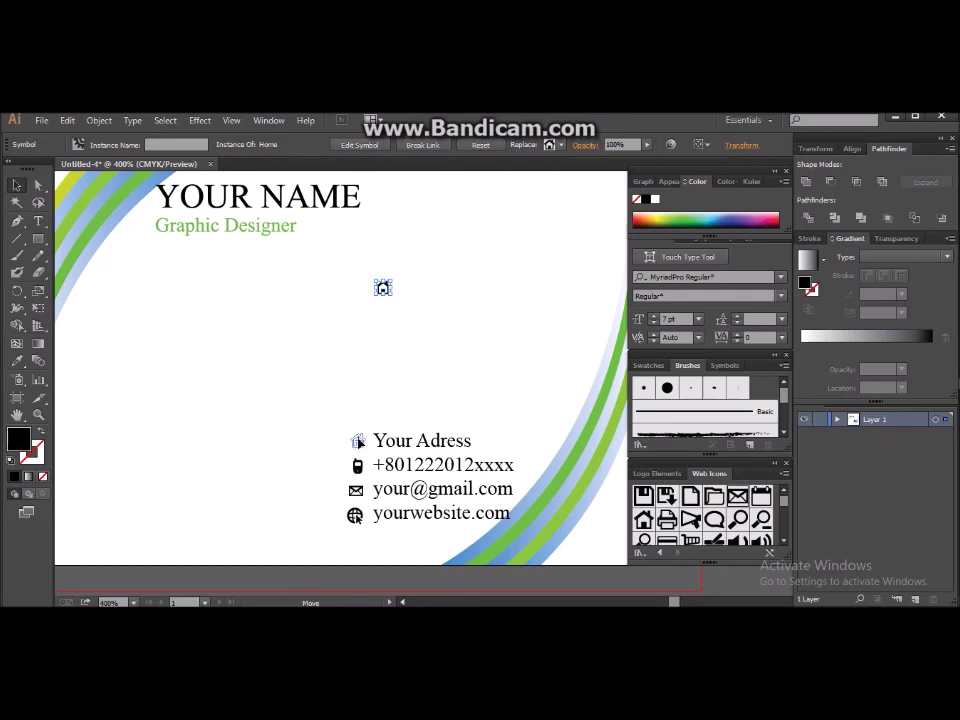
{"action": "left_click", "coordinate": [319, 451]}
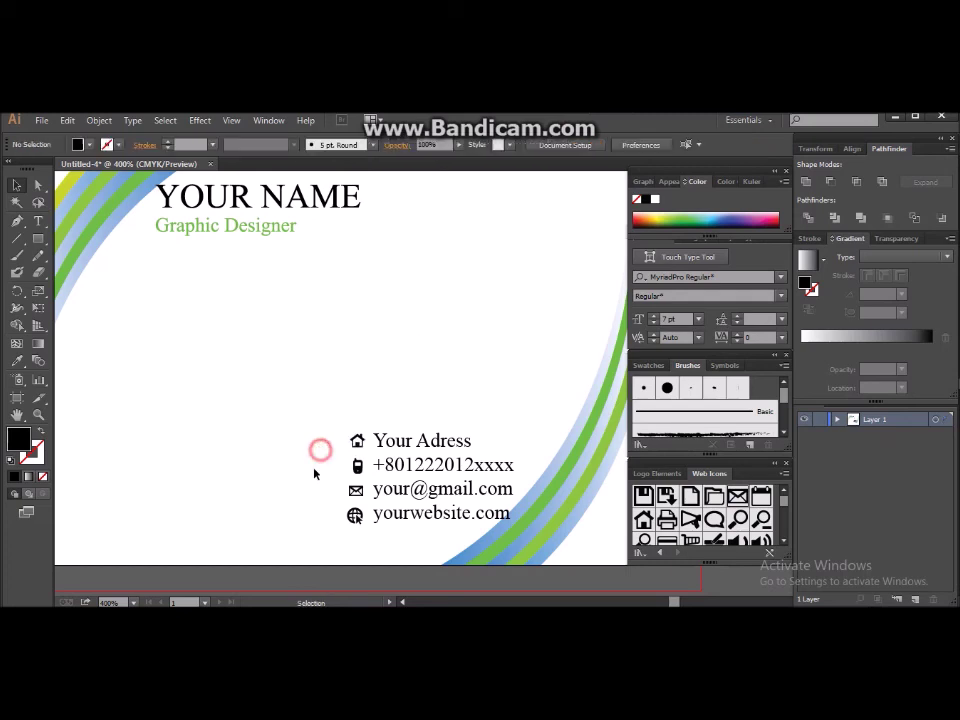
{"action": "left_click_drag", "start_coordinate": [333, 435], "coordinate": [365, 540]}
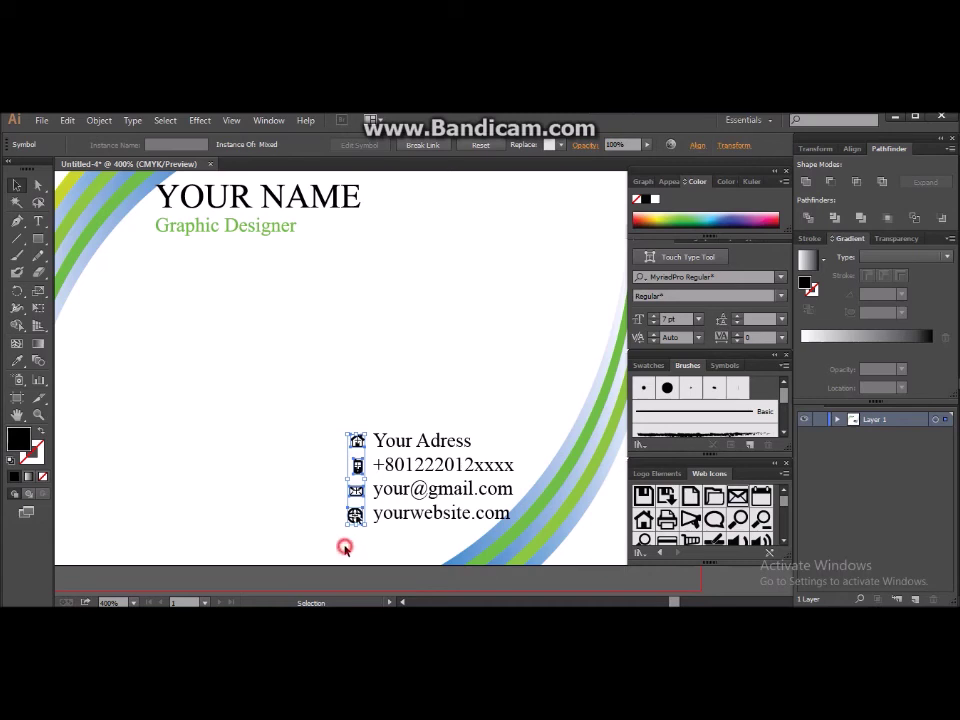
{"action": "left_click", "coordinate": [343, 546]}
{"action": "left_click", "coordinate": [357, 464]}
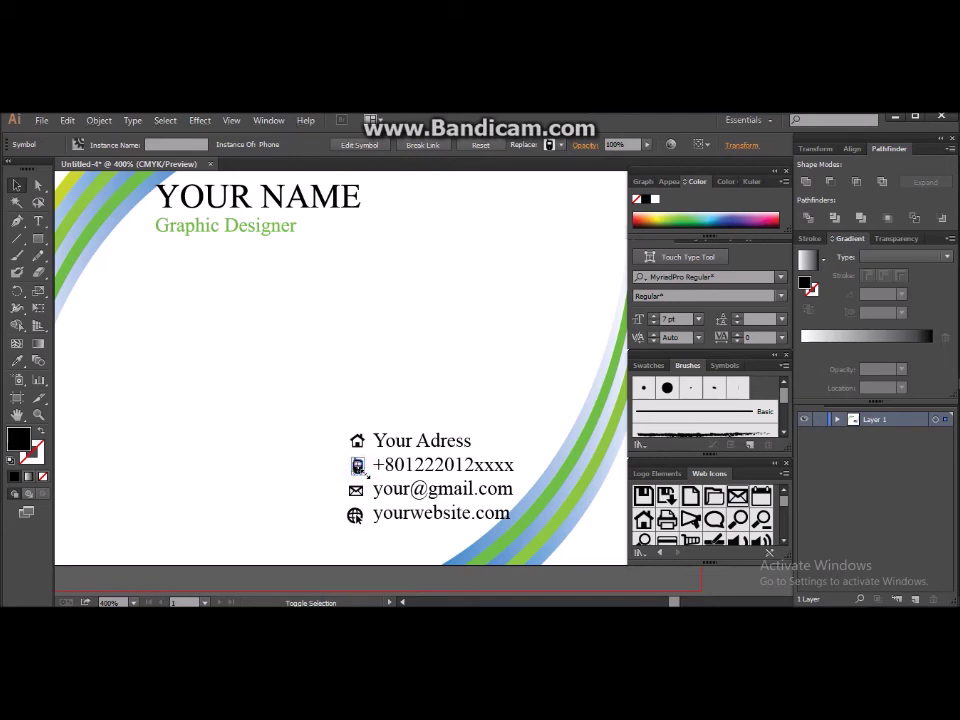
{"action": "left_click", "coordinate": [293, 495]}
{"action": "left_click", "coordinate": [357, 526]}
{"action": "left_click", "coordinate": [317, 480]}
{"action": "left_click", "coordinate": [357, 441]}
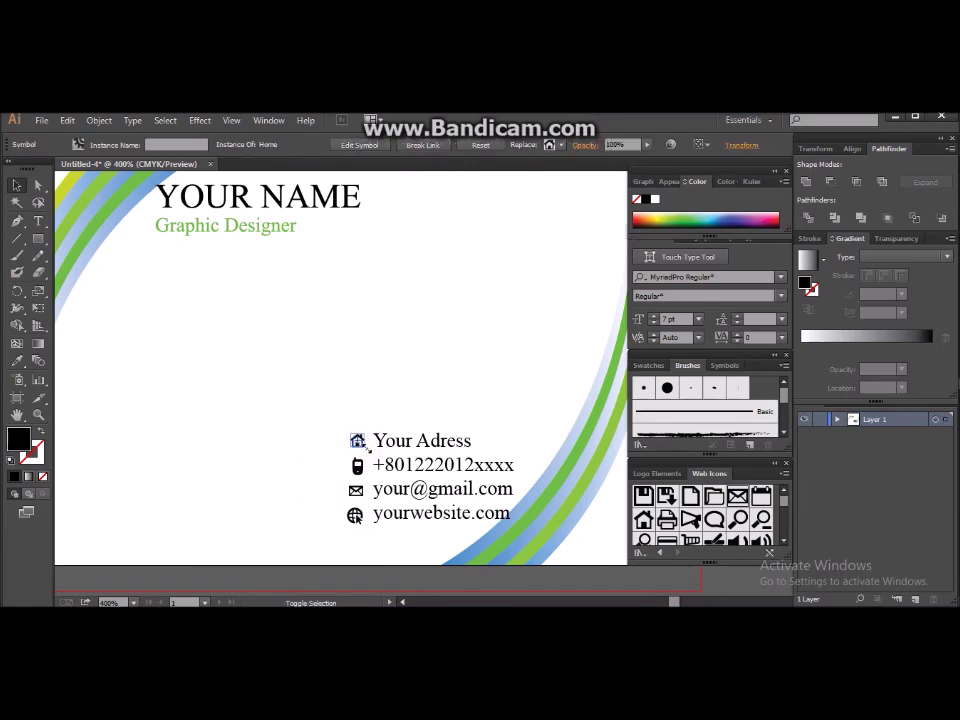
{"action": "left_click", "coordinate": [326, 483]}
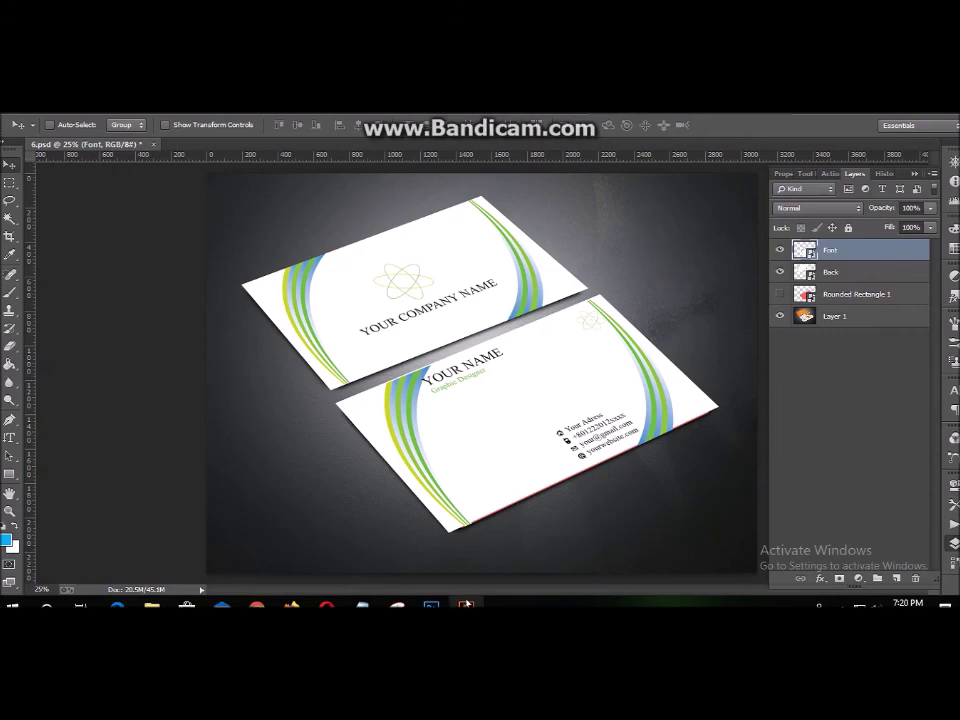
Switch from Photoshop back to the card artwork in Illustrator with Alt+Tab
{"action": "key", "text": "alt+Tab"}
{"action": "scroll", "coordinate": [497, 508], "scroll_direction": "up", "scroll_amount": 2}
{"action": "scroll", "coordinate": [497, 508], "scroll_direction": "up", "scroll_amount": 3}
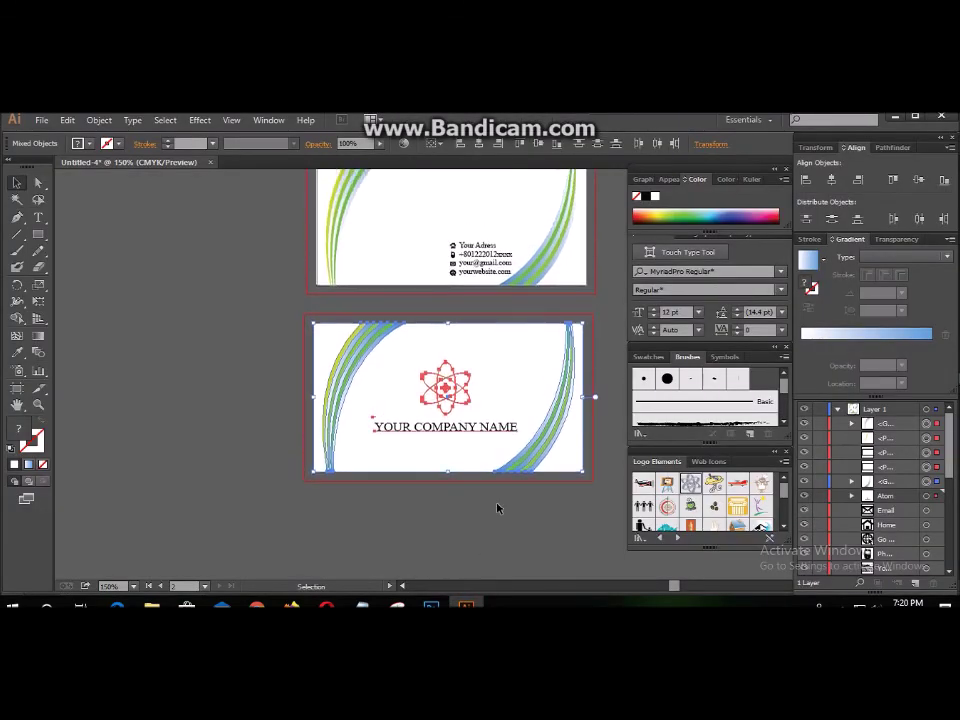
Add a 'Part1' text label on the canvas left of the front card
{"action": "scroll", "coordinate": [497, 508], "scroll_direction": "up", "scroll_amount": 3}
{"action": "left_click", "coordinate": [256, 440]}
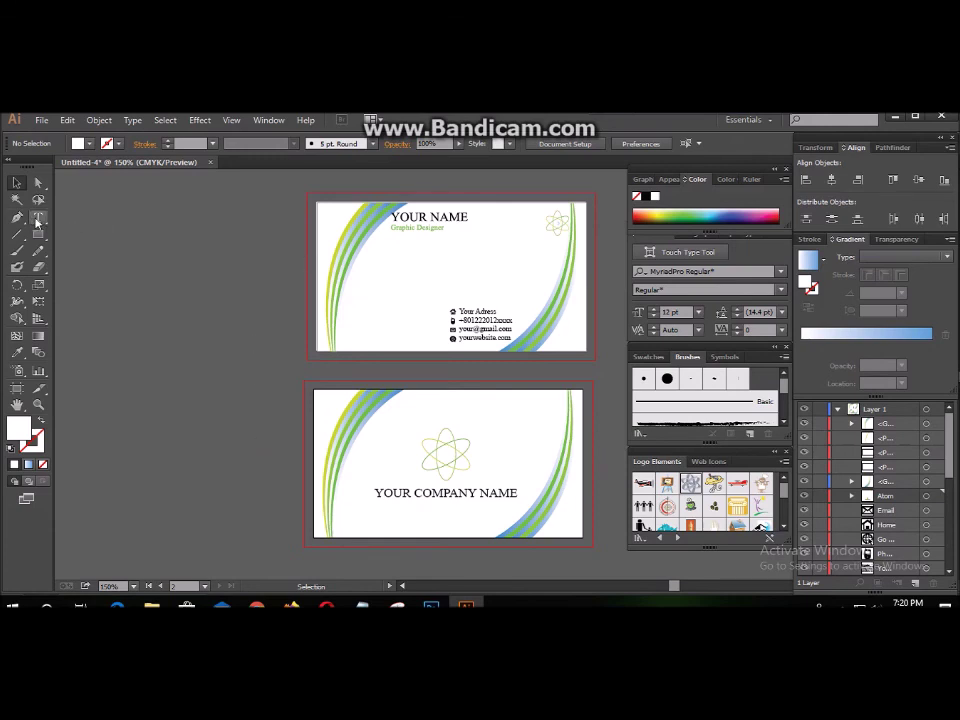
{"action": "left_click_drag", "start_coordinate": [37, 218], "coordinate": [108, 217]}
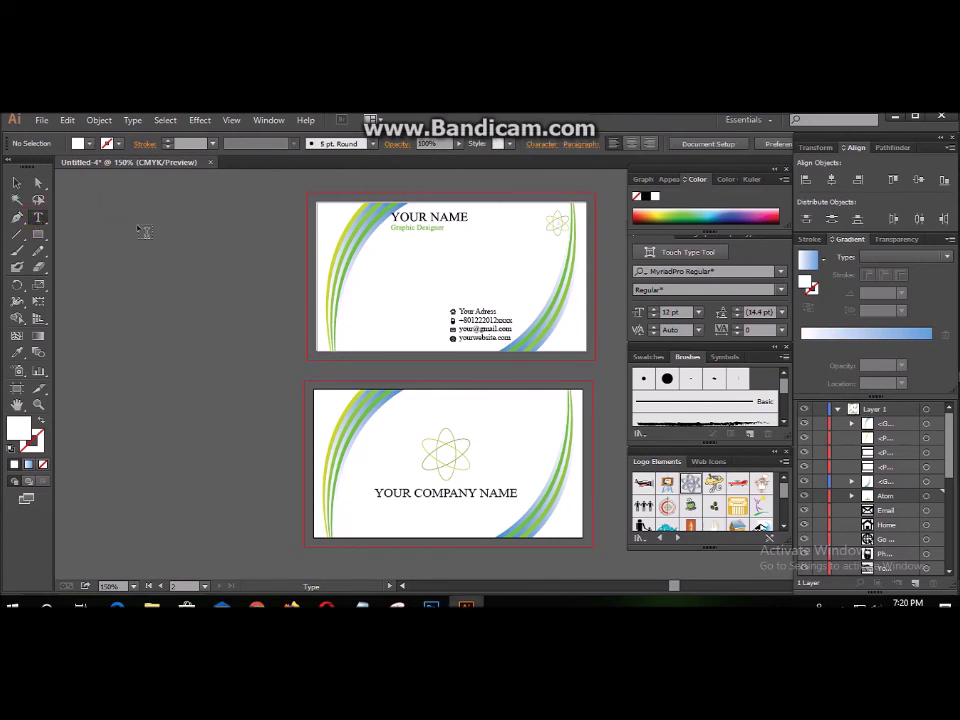
{"action": "left_click", "coordinate": [140, 226]}
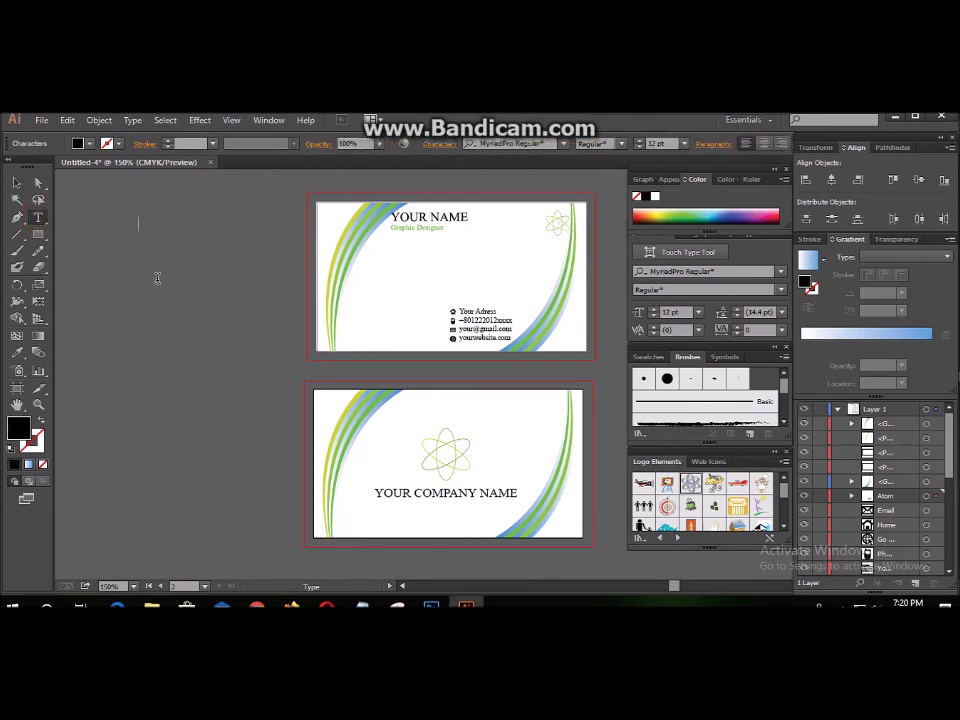
{"action": "type", "text": "Part1"}
{"action": "left_click", "coordinate": [146, 466]}
Start a second 'Part' text label left of the back card
{"action": "left_click", "coordinate": [16, 199]}
{"action": "left_click", "coordinate": [38, 217]}
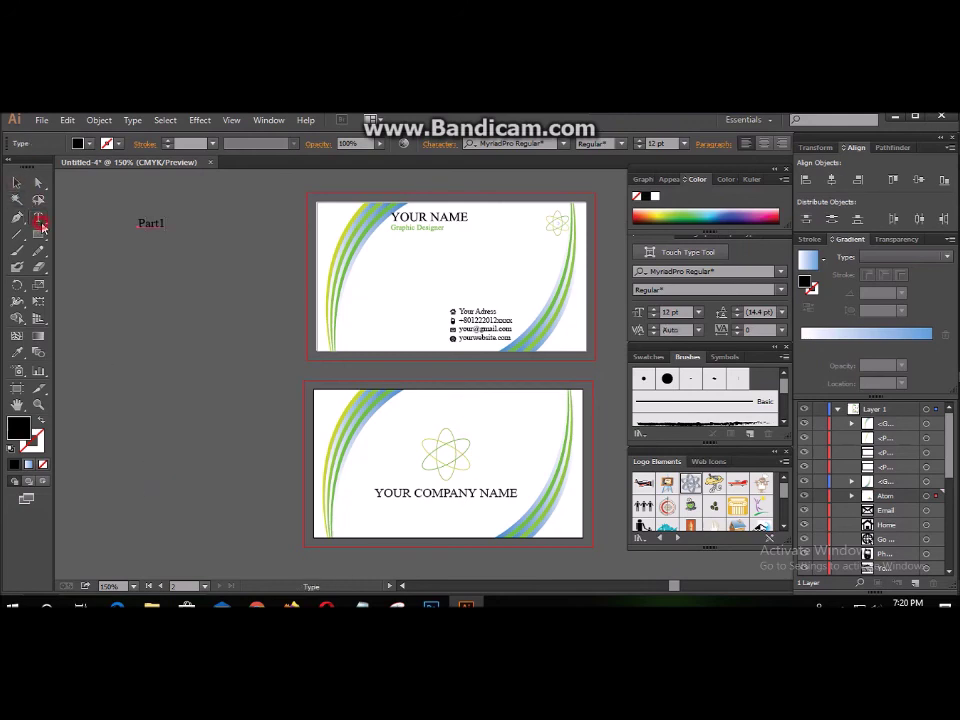
{"action": "left_click", "coordinate": [146, 470]}
{"action": "type", "text": "Part"}
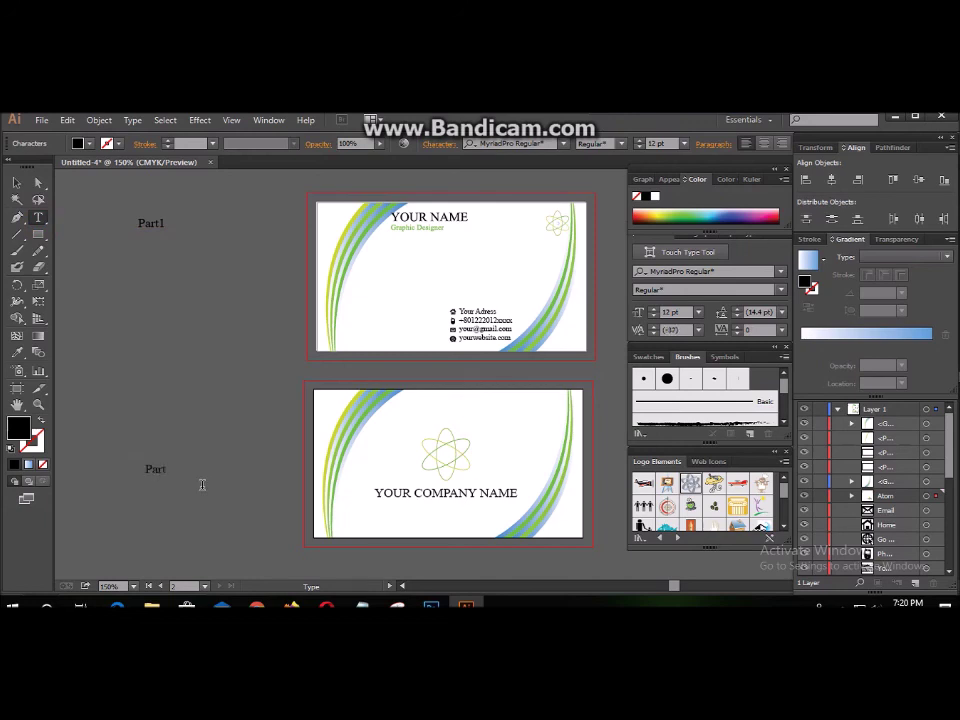